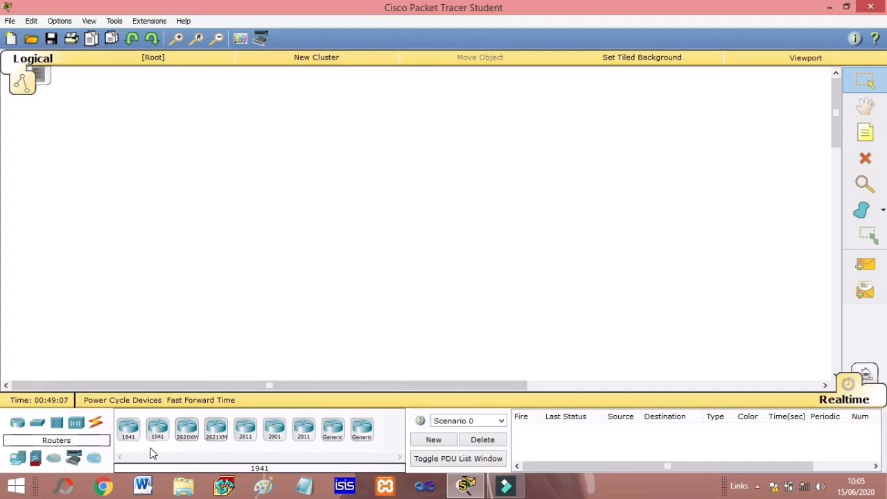
# Step: Place four generic Router-PT routers in the workspace and arrange them in a two-by-two layout
pyautogui.click(20, 423)
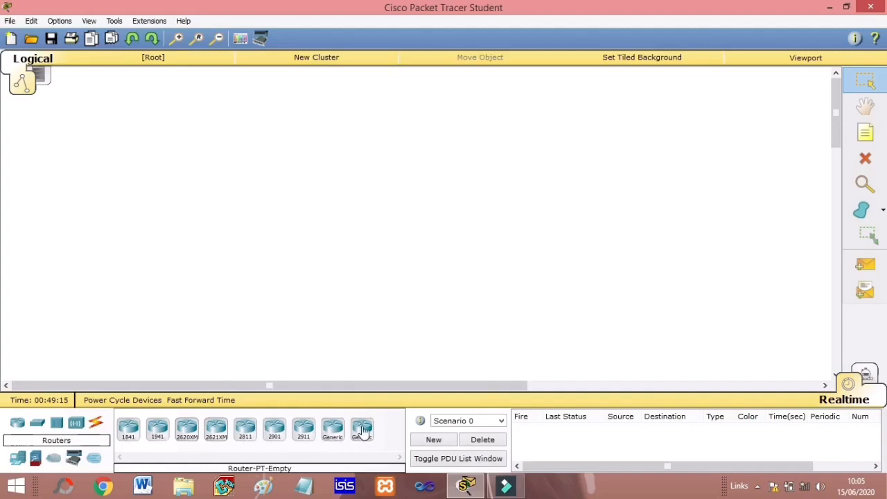
pyautogui.click(332, 427)
pyautogui.click(337, 206)
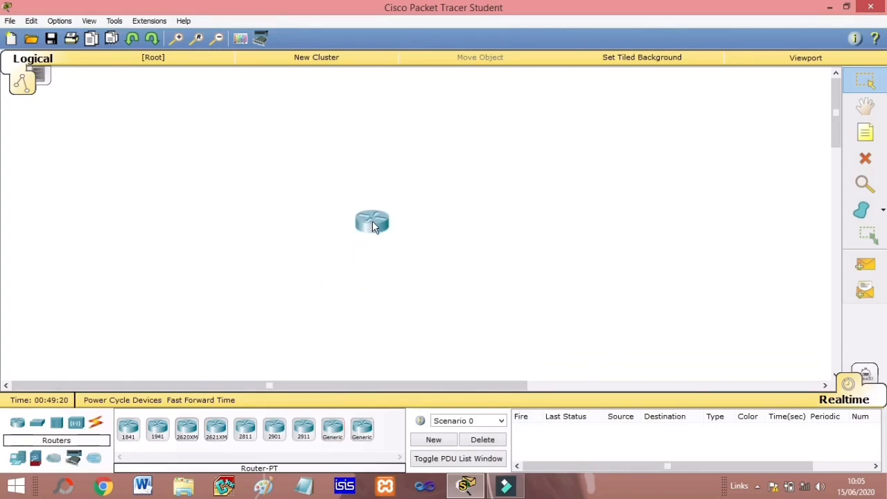
pyautogui.moveTo(372, 225); pyautogui.dragTo(355, 248)
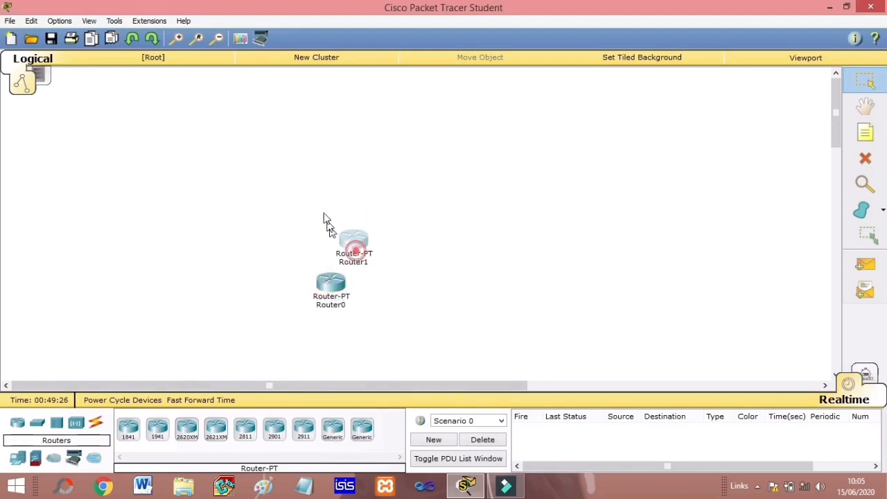
pyautogui.moveTo(326, 220); pyautogui.dragTo(354, 233)
pyautogui.moveTo(326, 201); pyautogui.dragTo(348, 316)
pyautogui.moveTo(330, 284); pyautogui.dragTo(354, 224)
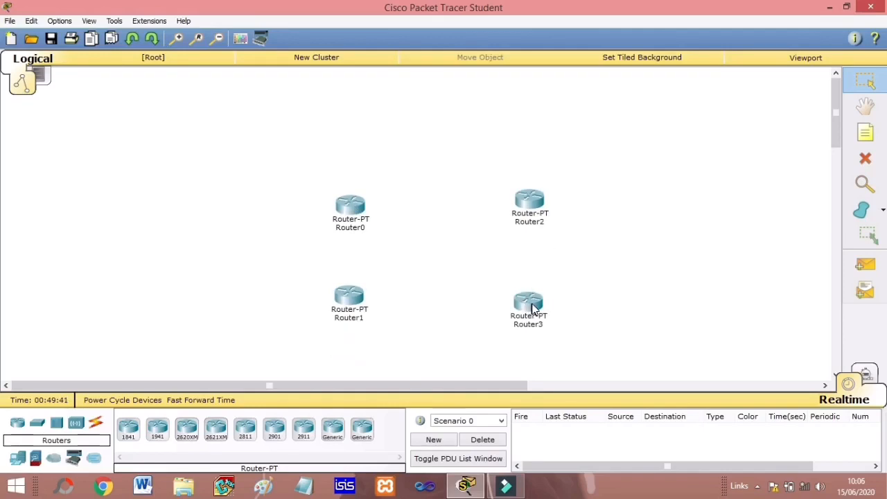
pyautogui.moveTo(533, 308); pyautogui.dragTo(539, 305)
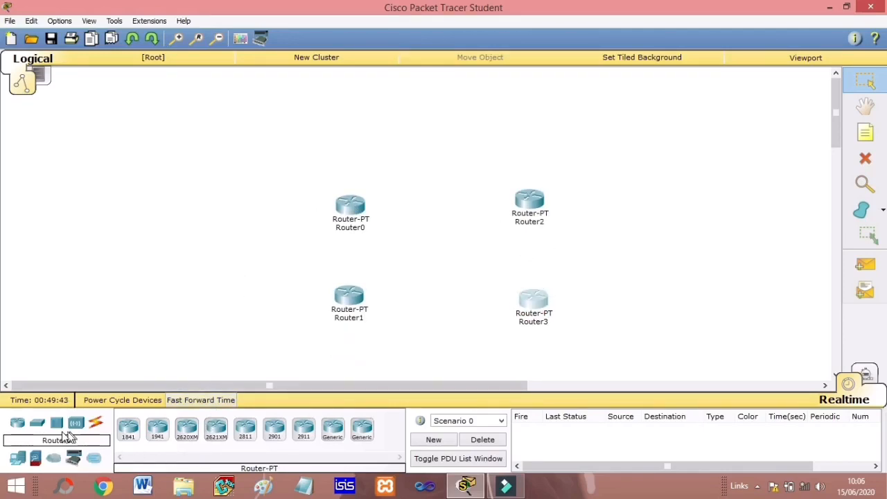
# Step: Place Switch-PT switches beside Router0, Router1 and Router3, and a Switch-PT-Empty switch beside Router2
pyautogui.click(36, 423)
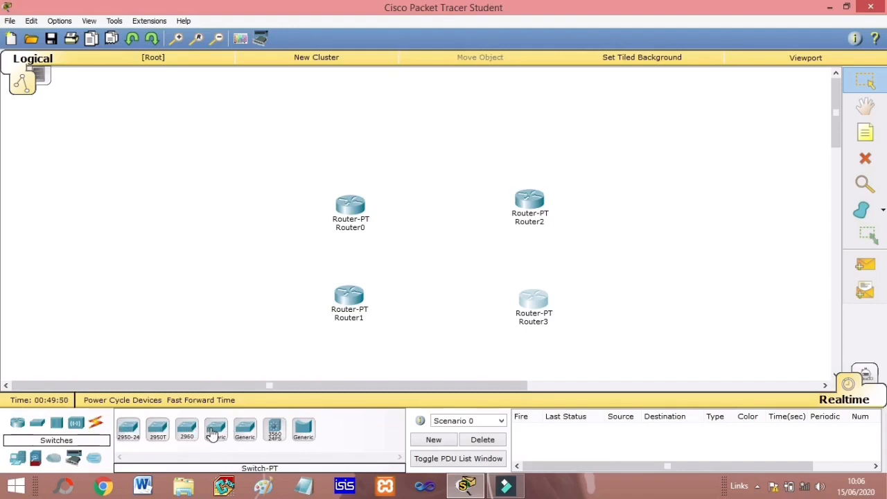
pyautogui.moveTo(214, 428); pyautogui.dragTo(232, 220)
pyautogui.moveTo(214, 426); pyautogui.dragTo(228, 307)
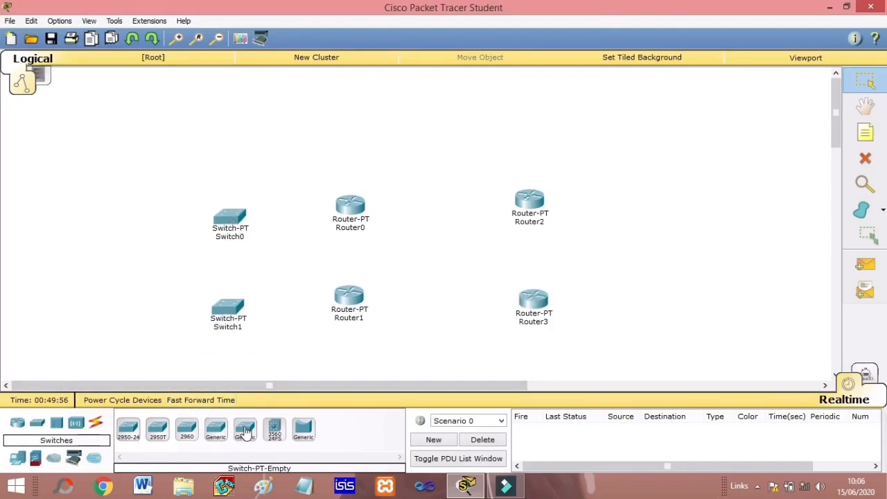
pyautogui.moveTo(245, 431); pyautogui.dragTo(621, 197)
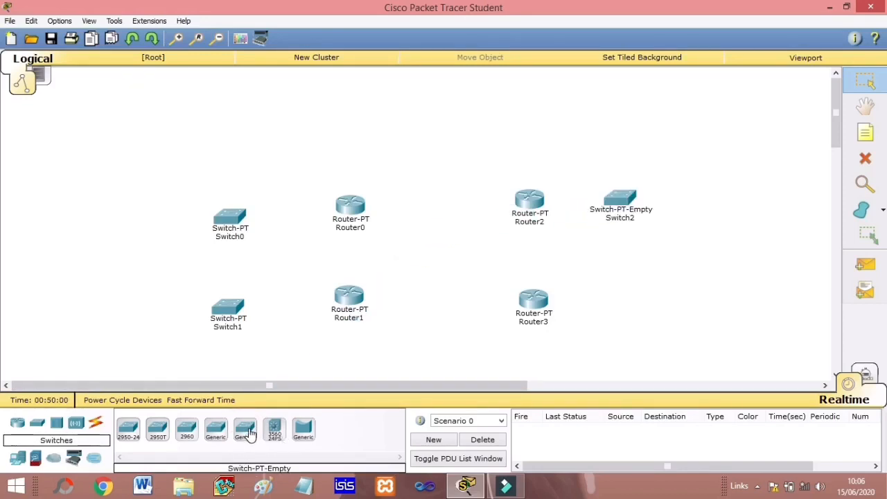
pyautogui.moveTo(215, 430); pyautogui.dragTo(619, 308)
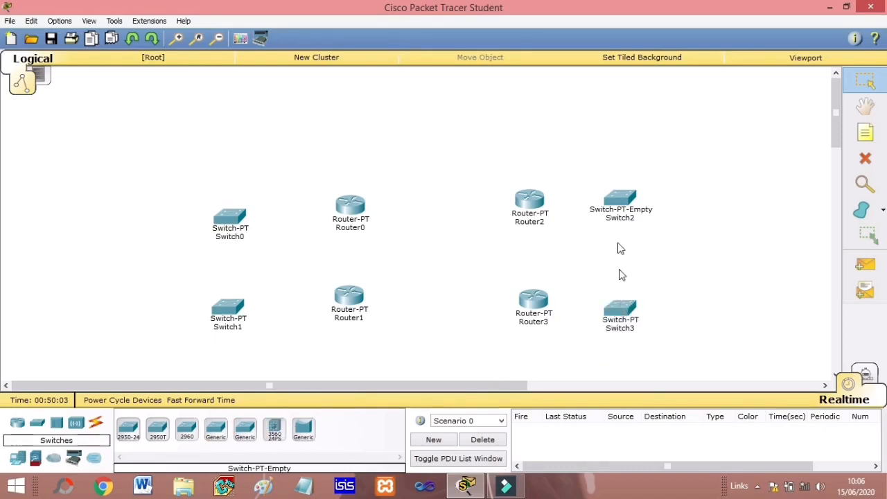
# Step: Delete the Switch-PT-Empty switch beside Router2
pyautogui.moveTo(622, 199); pyautogui.dragTo(663, 219)
pyautogui.click(866, 161)
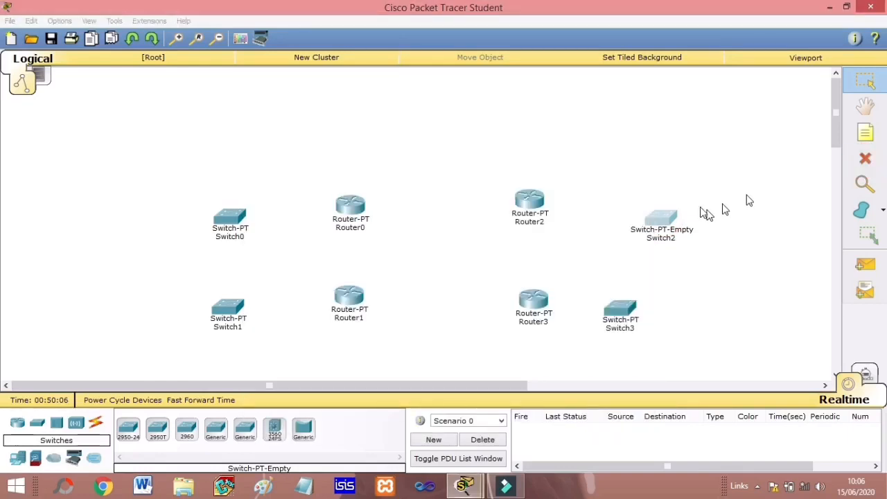
pyautogui.click(530, 205)
pyautogui.click(414, 263)
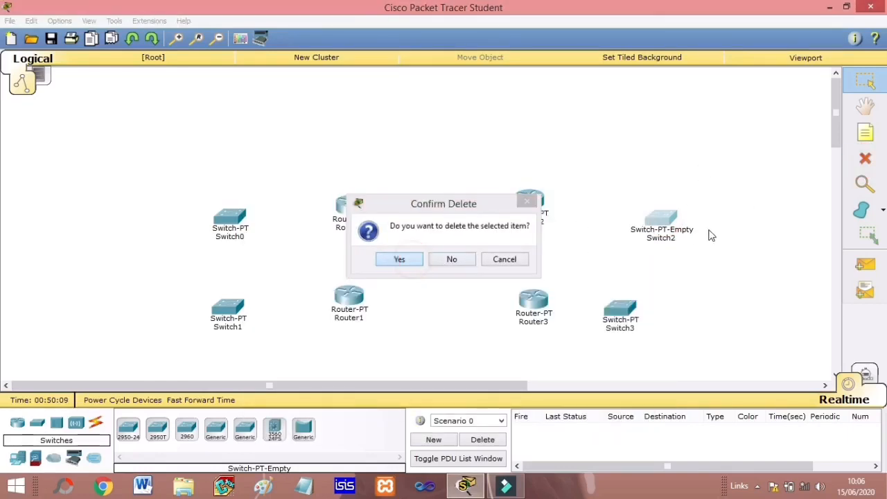
# Step: Add another Switch-PT and position Switch3 beside Router2 and Switch4 beside Router3
pyautogui.click(216, 433)
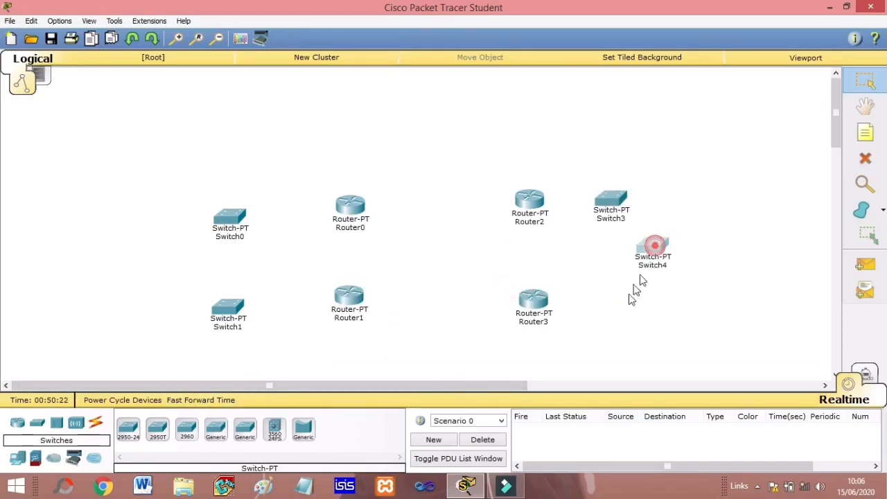
pyautogui.click(616, 309)
pyautogui.click(613, 306)
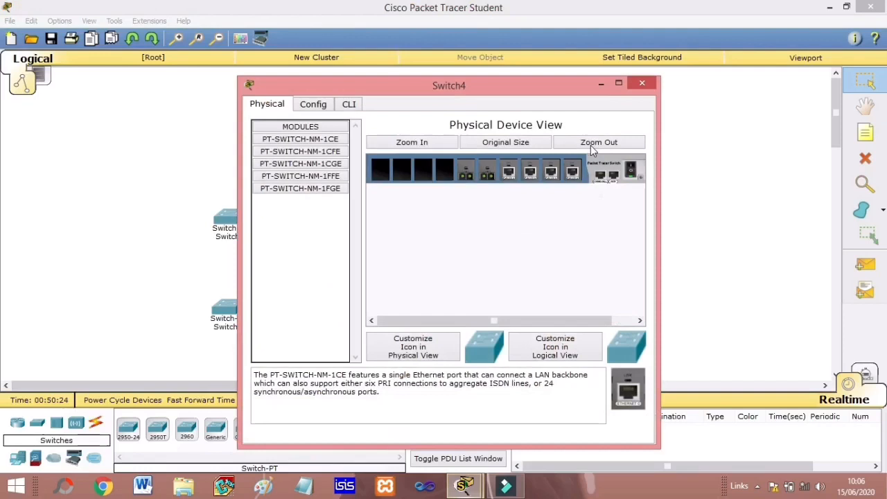
pyautogui.click(642, 84)
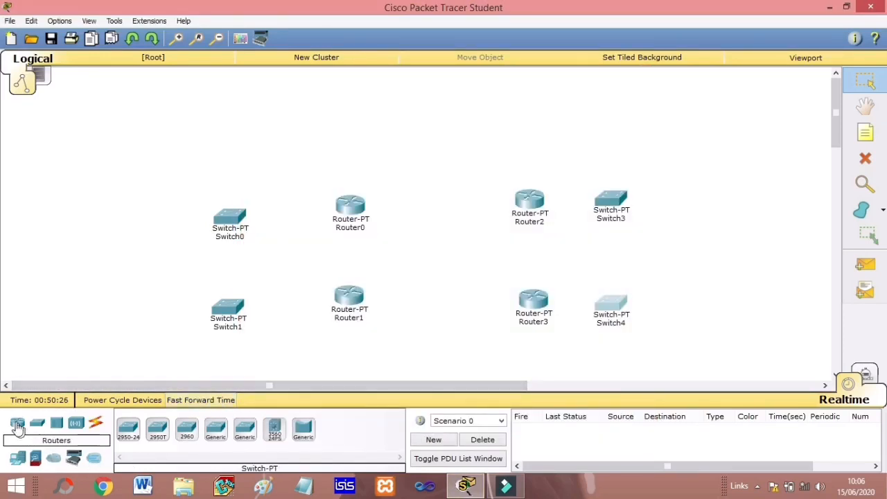
# Step: Add a Server-PT and three PCs on the outer side of Switch0 and Switch1, and four PCs outside Switch3 and Switch4
pyautogui.click(17, 457)
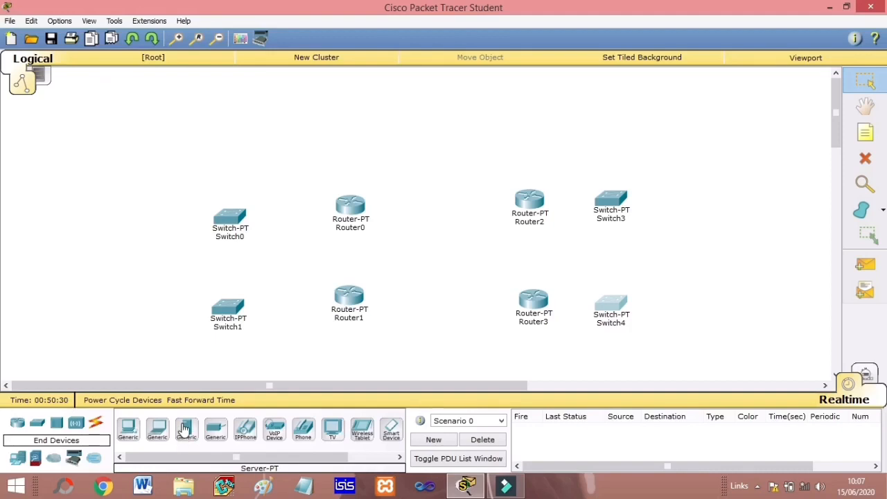
pyautogui.moveTo(185, 430); pyautogui.dragTo(146, 165)
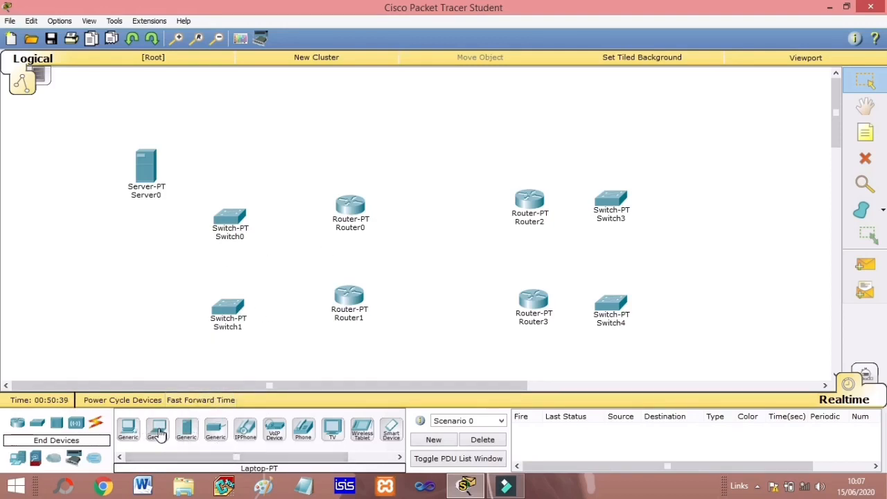
pyautogui.moveTo(129, 431); pyautogui.dragTo(143, 345)
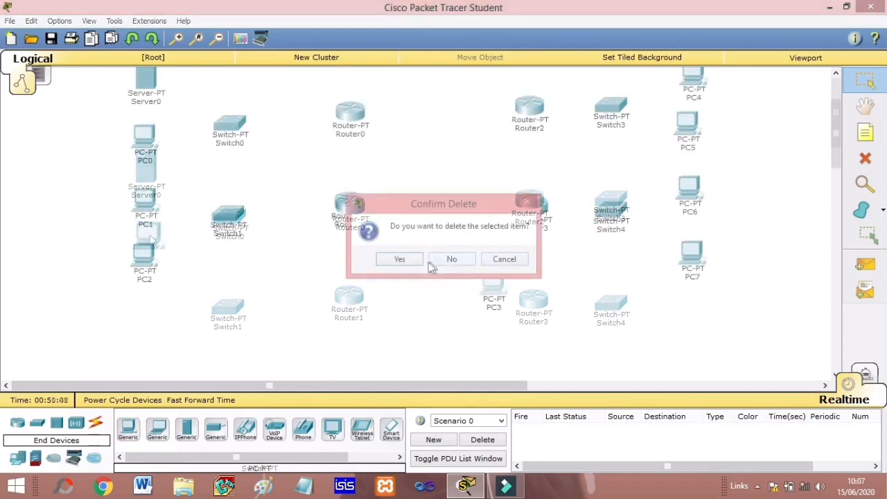
# Step: Delete the stray PC3 near Router3 and return to the selection tool
pyautogui.click(416, 262)
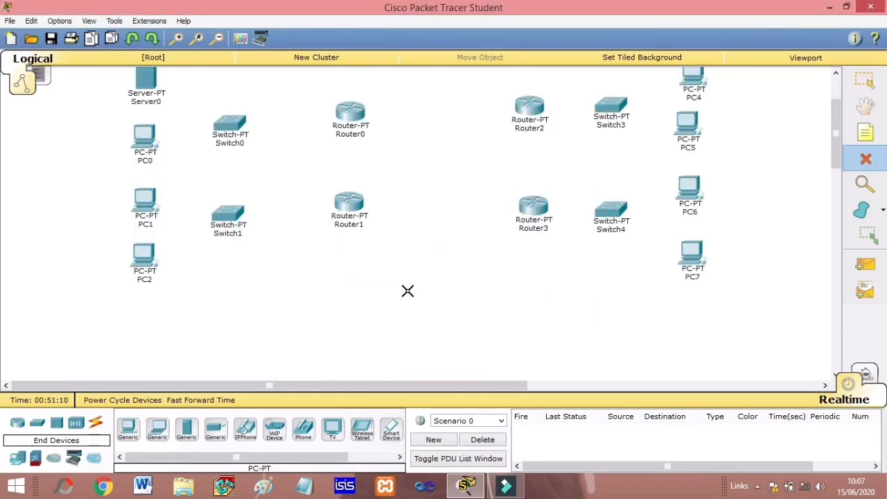
pyautogui.press('Escape')
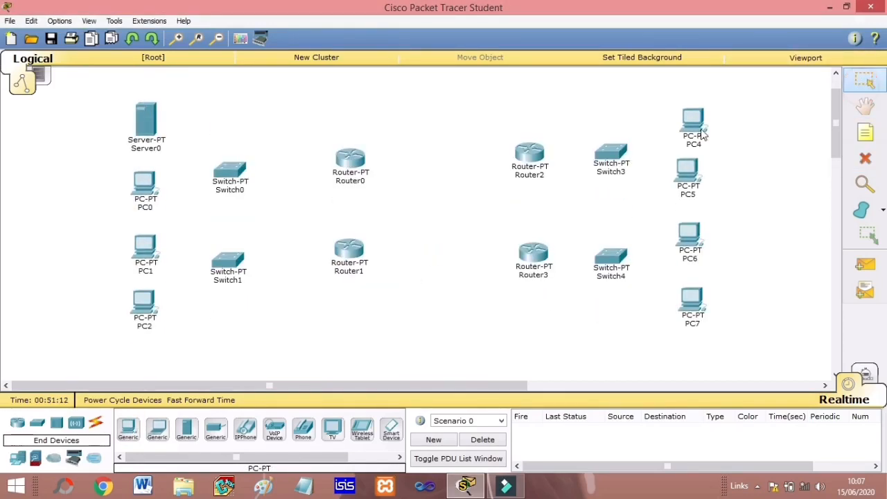
pyautogui.scroll(1, 277, 274)
pyautogui.scroll(-1, 277, 275)
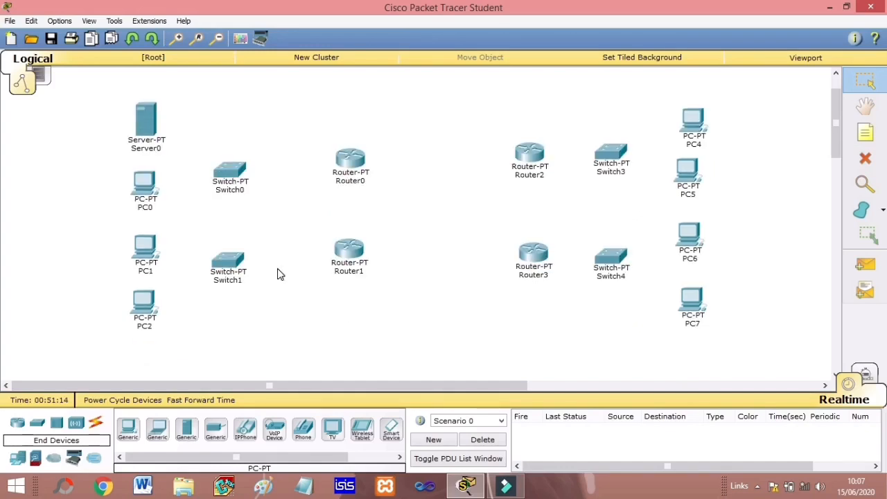
pyautogui.scroll(1, 256, 228)
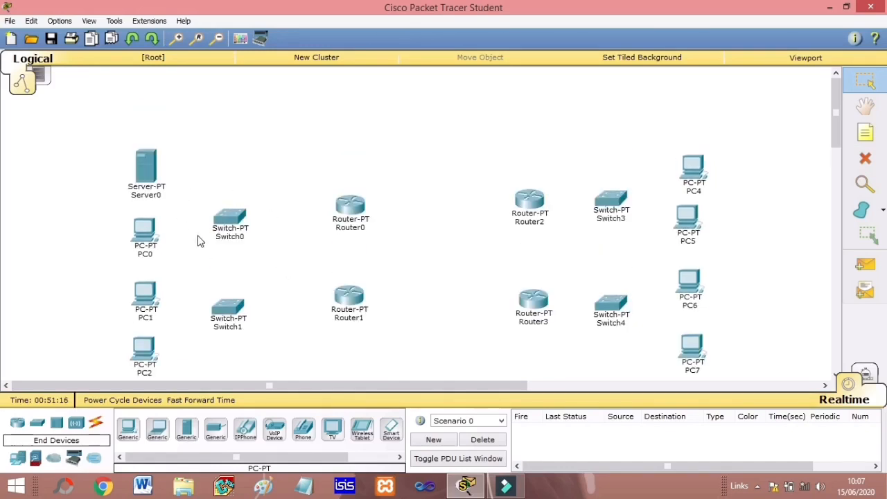
# Step: Move Switch0 and Switch1 closer to Router0 and Router1, away from the end devices
pyautogui.click(96, 423)
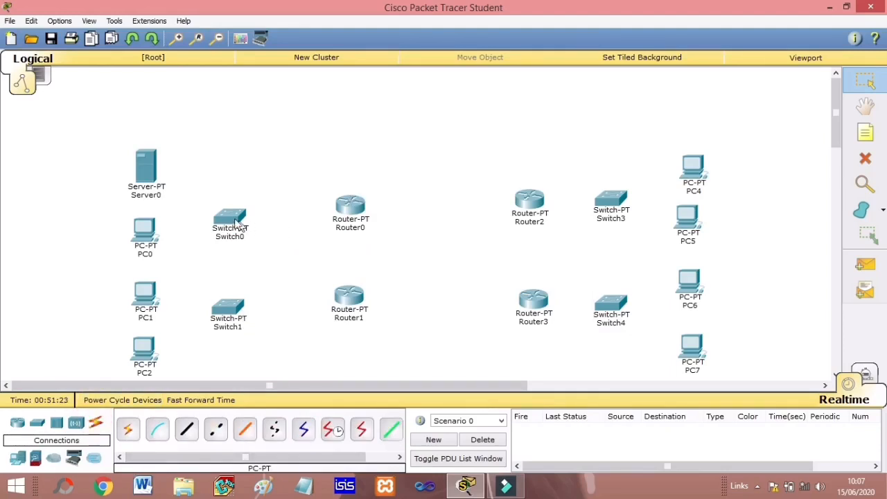
pyautogui.moveTo(229, 220); pyautogui.dragTo(257, 209)
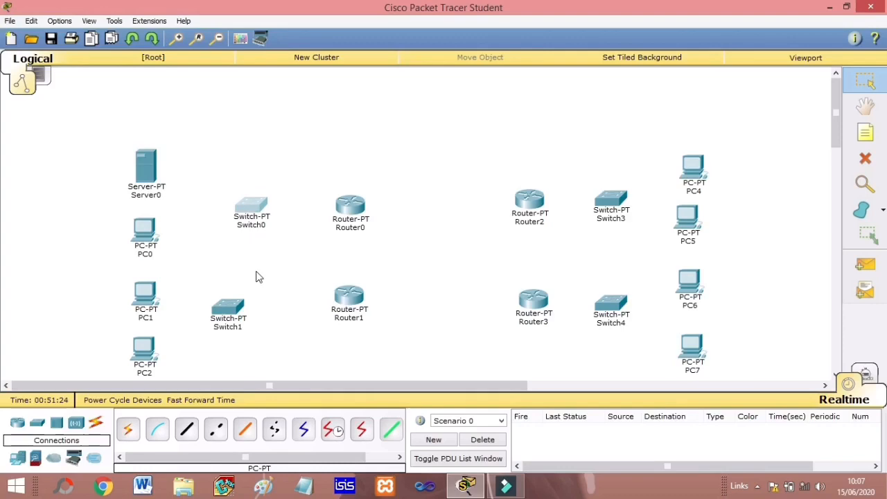
pyautogui.moveTo(232, 312); pyautogui.dragTo(251, 311)
pyautogui.click(251, 310)
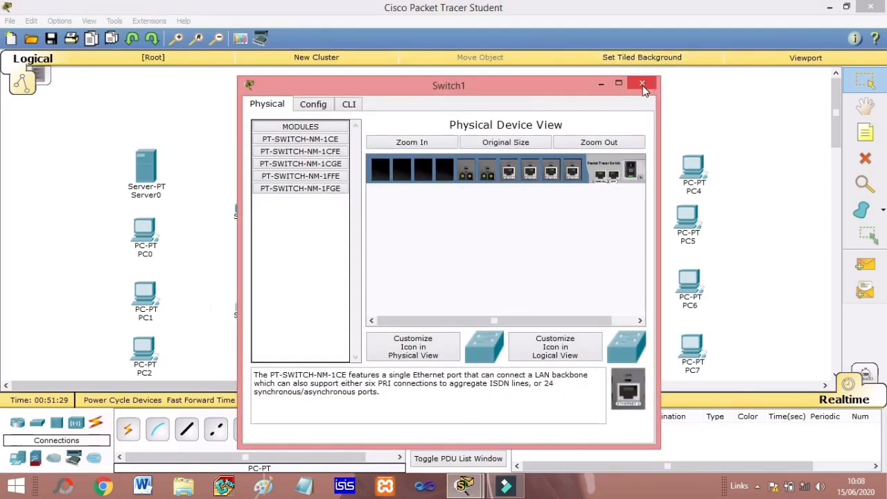
pyautogui.click(643, 83)
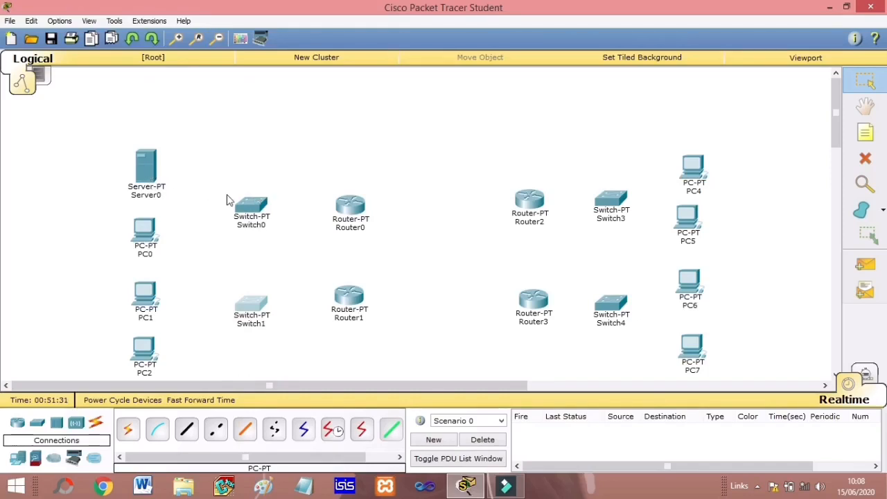
# Step: Connect Router0's FastEthernet0/0 to Switch0's FastEthernet0/1 with a copper straight-through cable
pyautogui.click(188, 431)
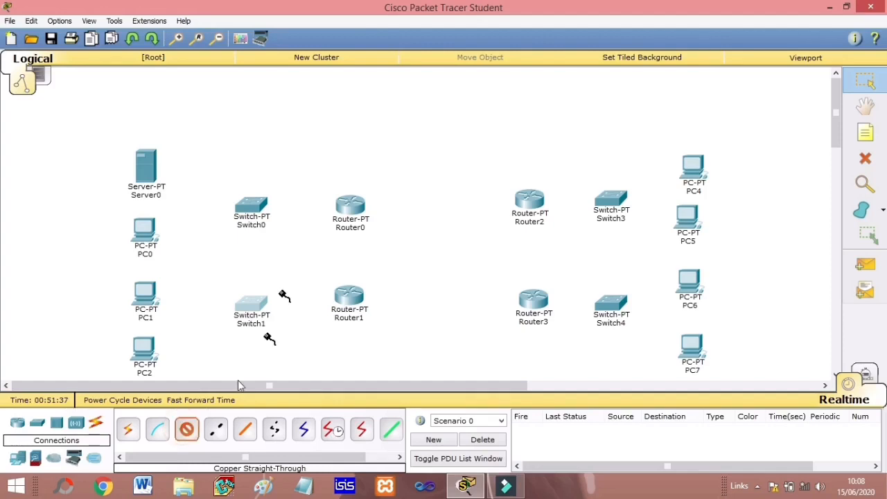
pyautogui.click(348, 202)
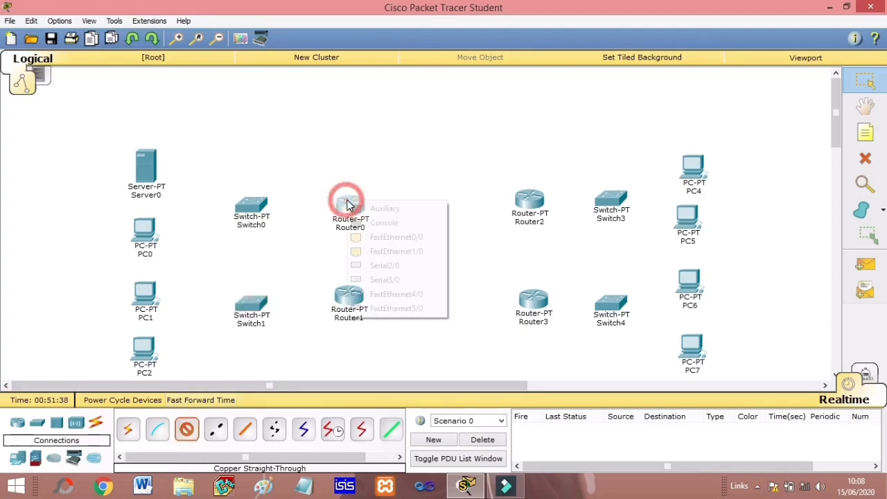
pyautogui.click(375, 237)
pyautogui.click(251, 204)
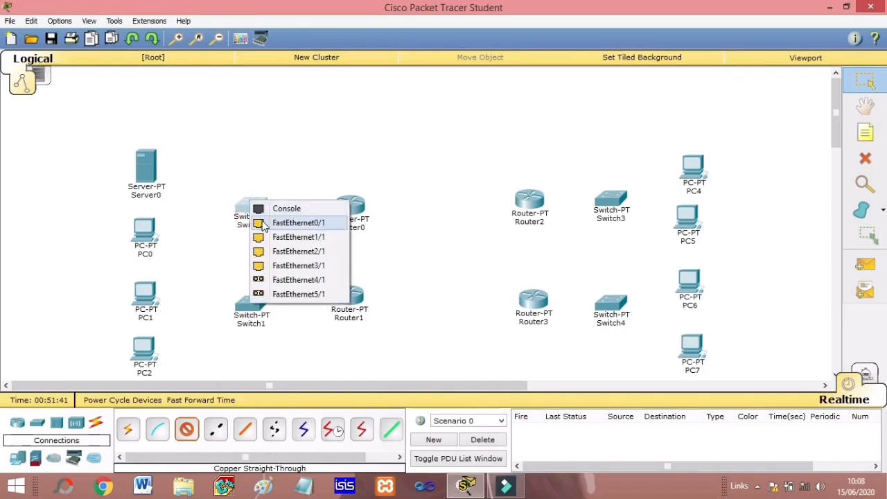
pyautogui.click(263, 223)
# Step: Cable the server and all PCs to their switches and the remaining switches to their routers with copper straight-through, ending at PC7's FastEthernet0
pyautogui.click(187, 428)
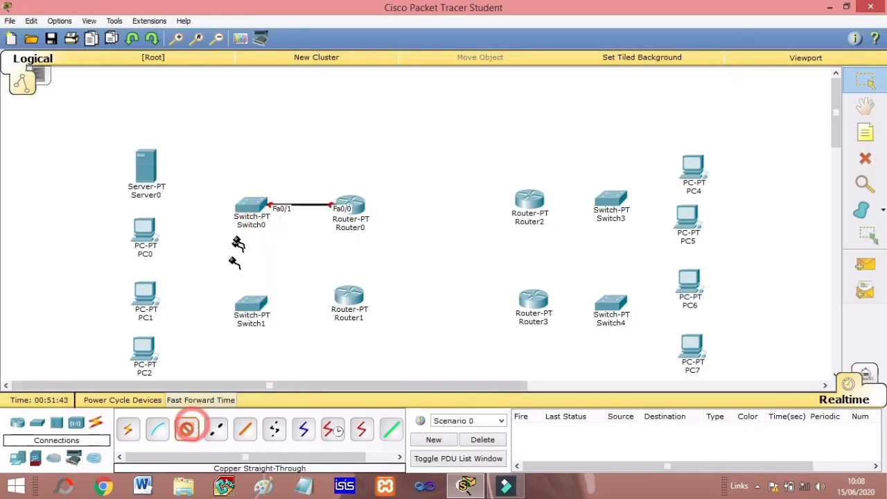
pyautogui.click(248, 200)
pyautogui.click(265, 228)
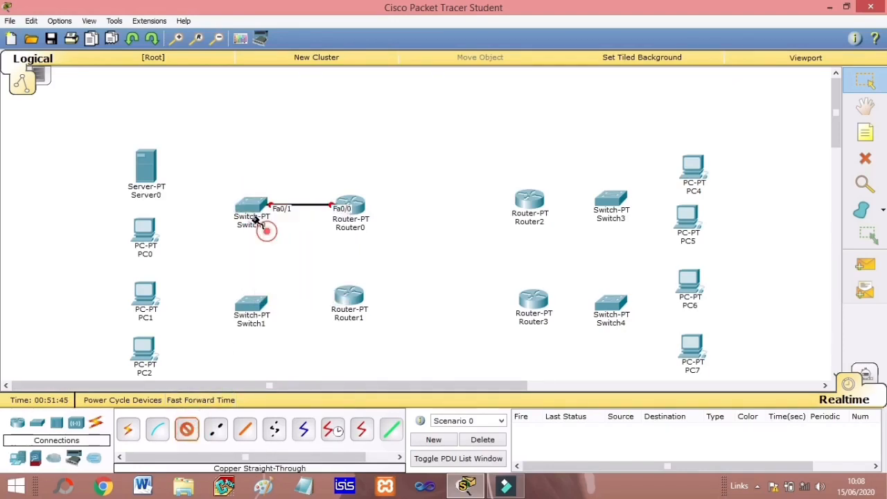
pyautogui.click(691, 348)
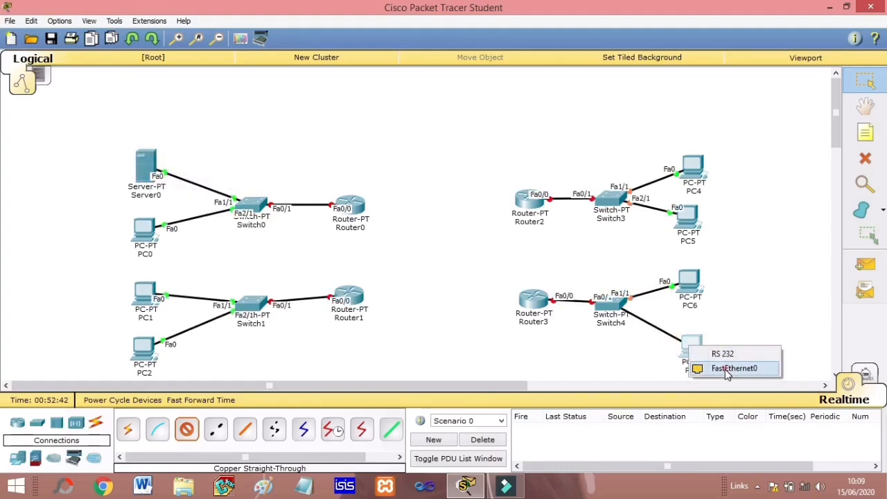
pyautogui.click(726, 368)
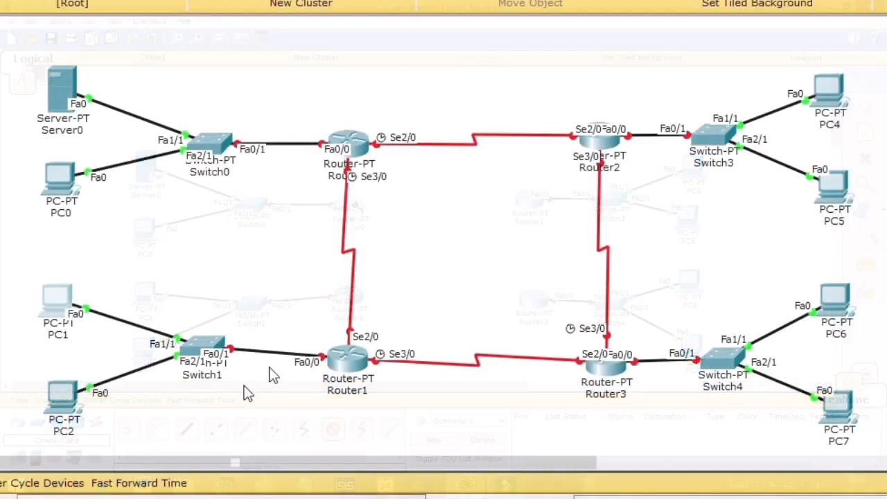
# Step: Move Switch1 slightly down so that it lines up horizontally with Router1
pyautogui.click(200, 347)
pyautogui.moveTo(198, 359); pyautogui.dragTo(196, 361)
pyautogui.click(196, 361)
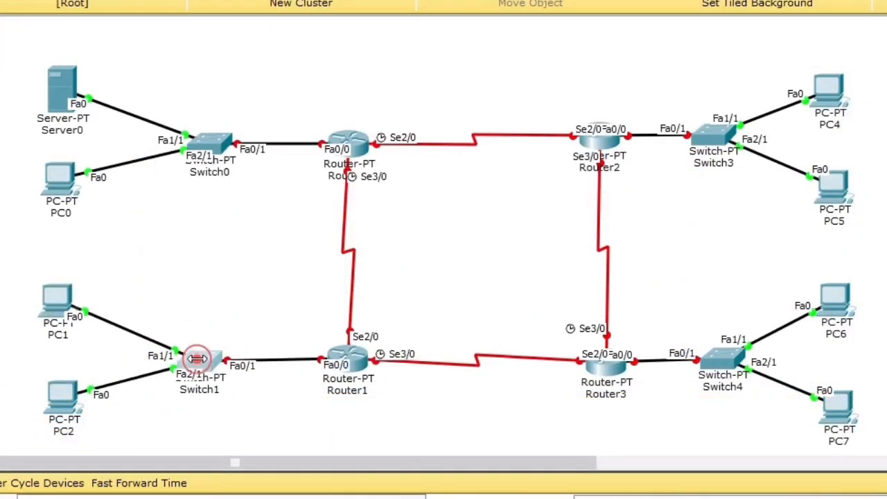
# Step: Add the note 192.168.4.1 above the link between Switch0 and Router0
pyautogui.click(771, 41)
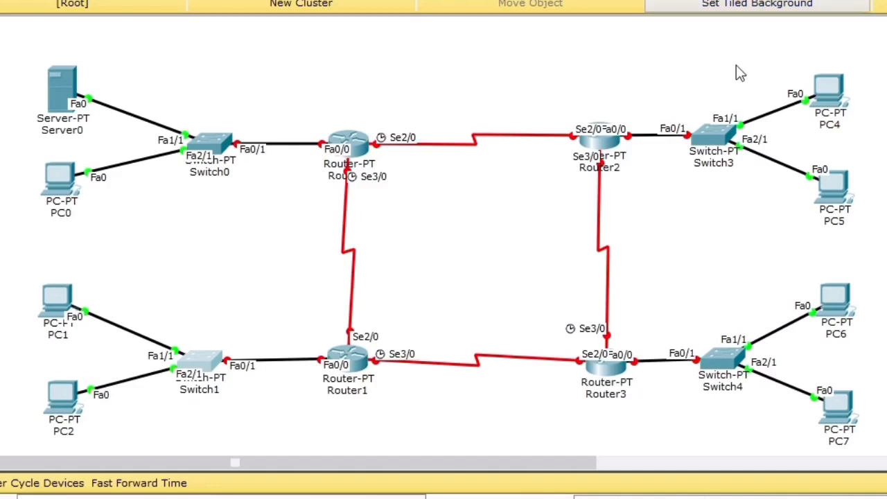
pyautogui.click(217, 101)
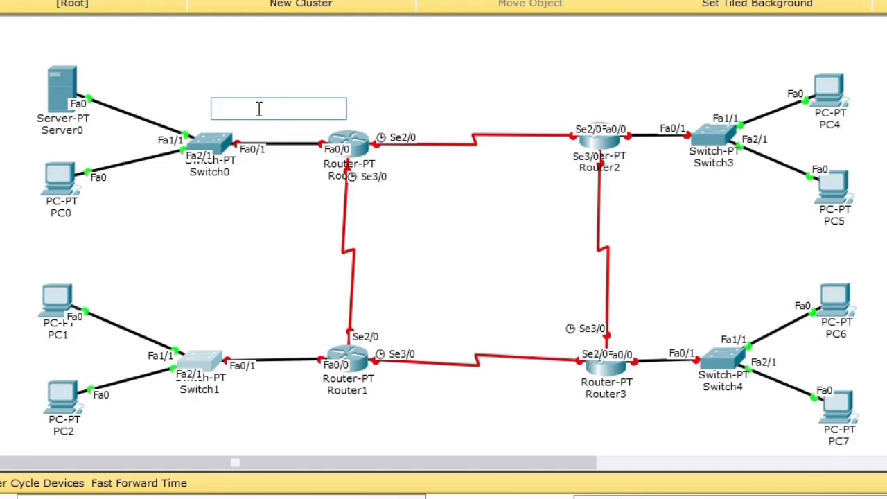
pyautogui.write('192.168.4.1')
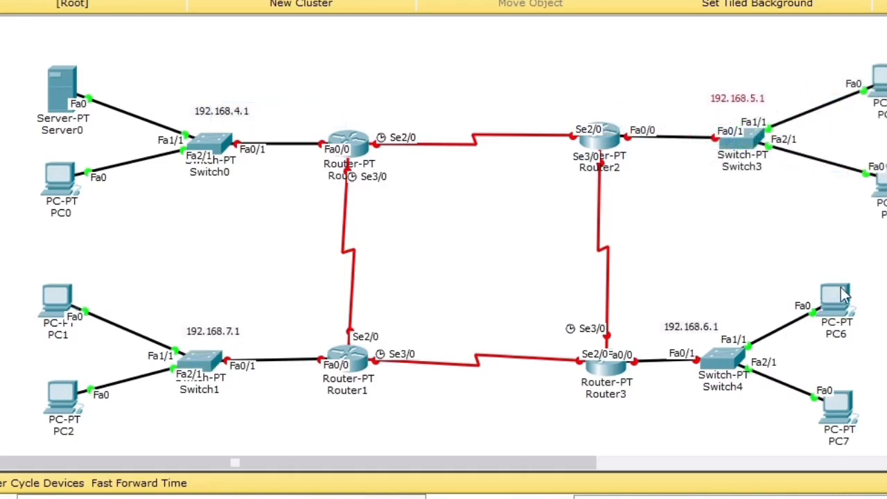
# Step: Move PC6, PC7 and Switch4 farther away from Router3, and place the 192.168.6.1 note above Switch4
pyautogui.moveTo(836, 302); pyautogui.dragTo(878, 299)
pyautogui.moveTo(835, 402); pyautogui.dragTo(881, 407)
pyautogui.moveTo(733, 359); pyautogui.dragTo(752, 358)
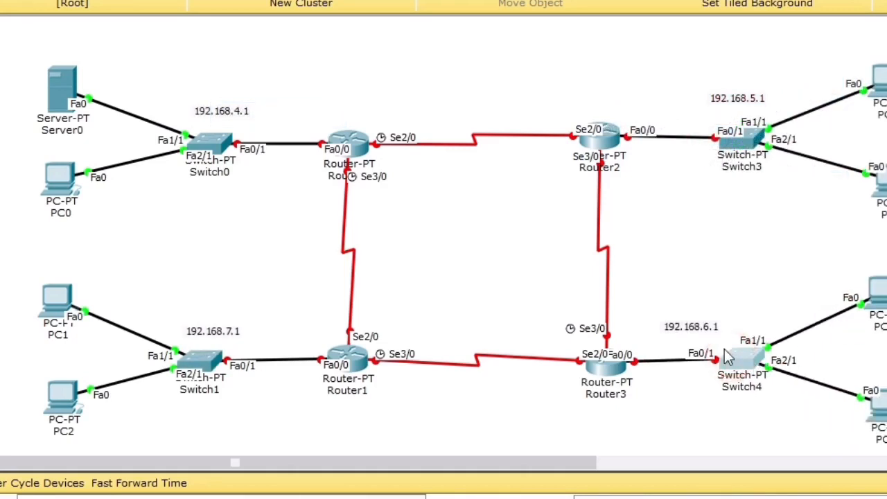
pyautogui.click(674, 323)
pyautogui.moveTo(714, 323); pyautogui.dragTo(725, 311)
pyautogui.click(727, 311)
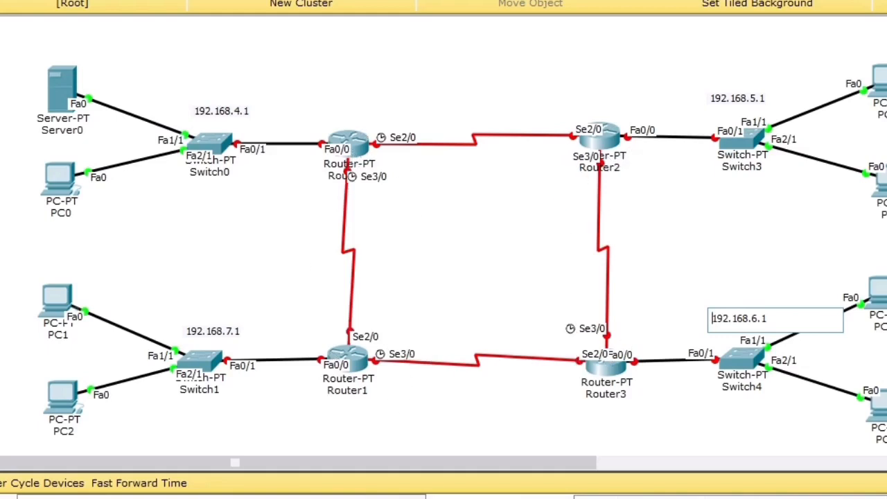
# Step: Add the note 192.168.25.1 above Router0's Serial2/0 port
pyautogui.click(885, 78)
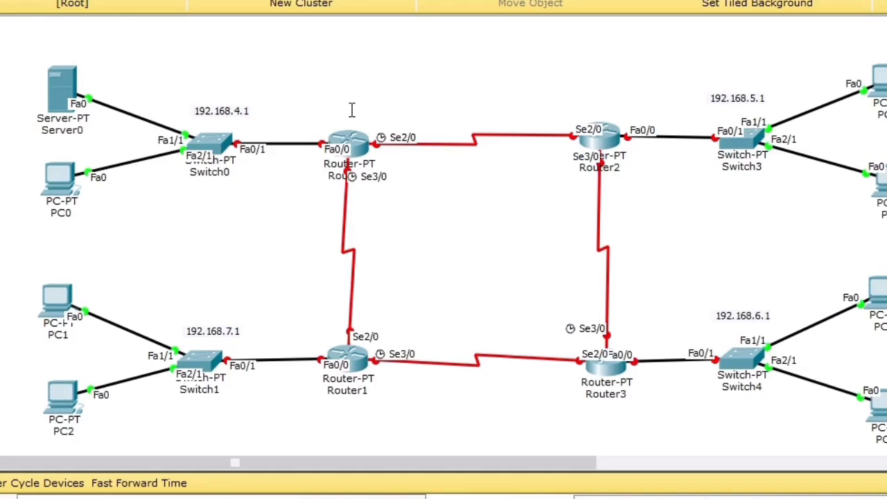
pyautogui.click(378, 99)
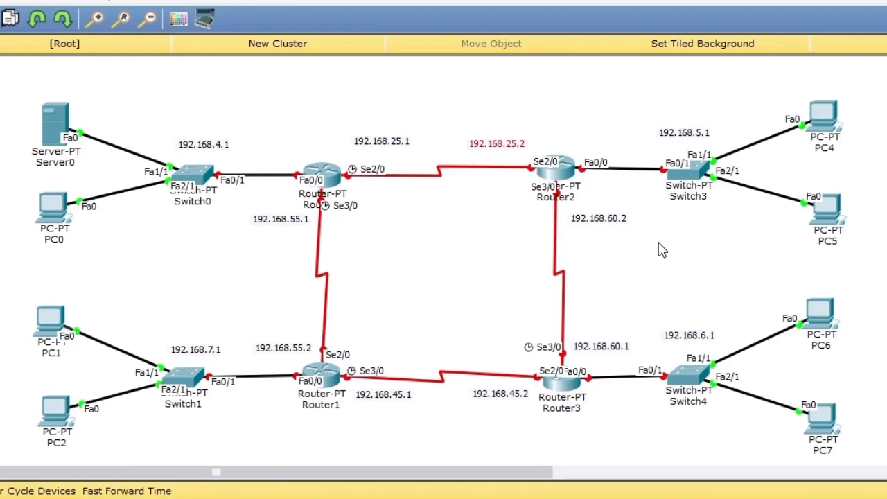
# Step: Open Router0's command line, decline the initial configuration dialog and enter global configuration mode
pyautogui.click(320, 173)
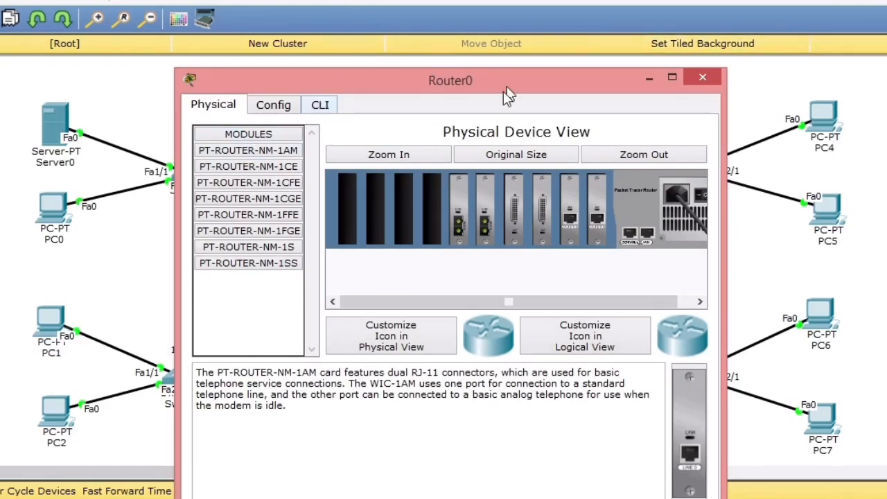
pyautogui.click(323, 107)
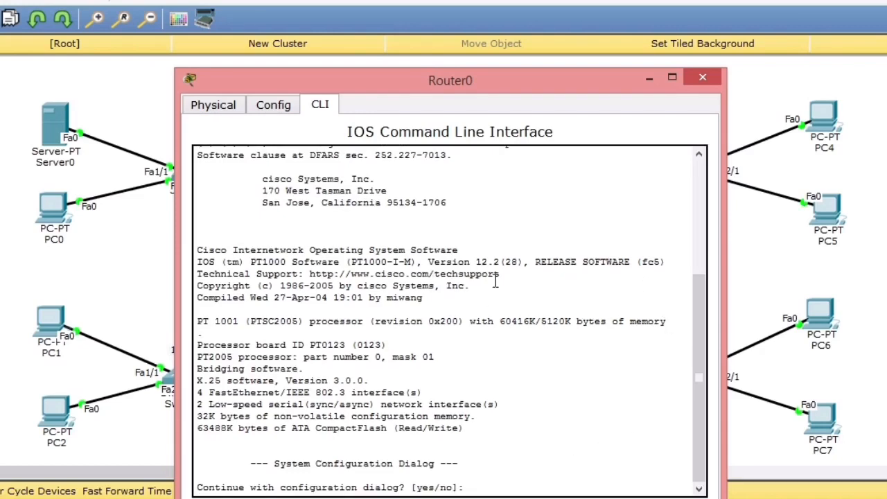
pyautogui.write('no')
pyautogui.press('Return')
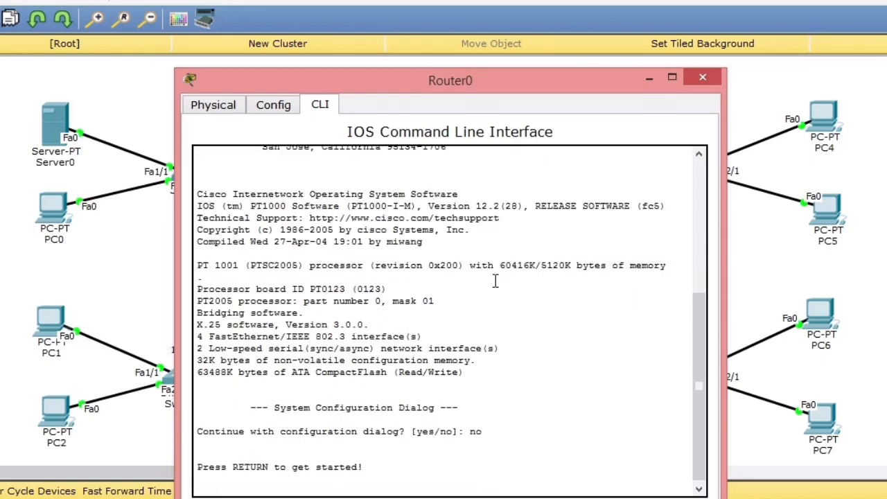
pyautogui.press('Return')
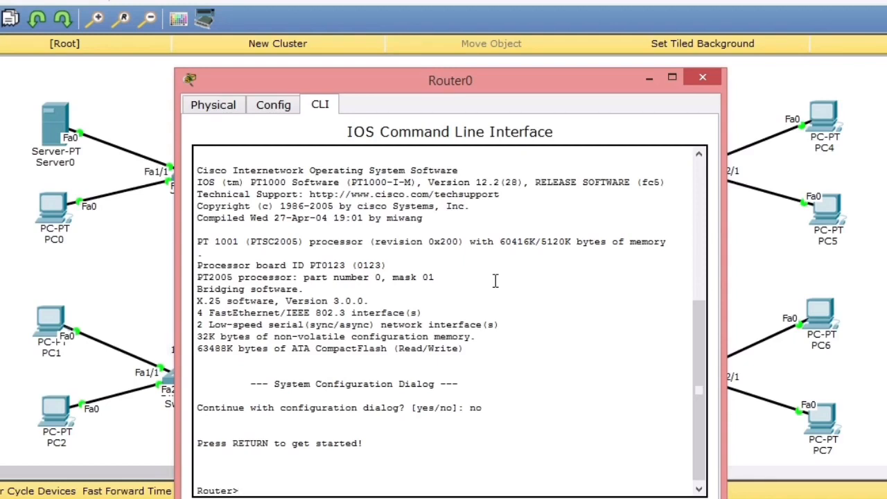
pyautogui.write('en')
pyautogui.press('Return')
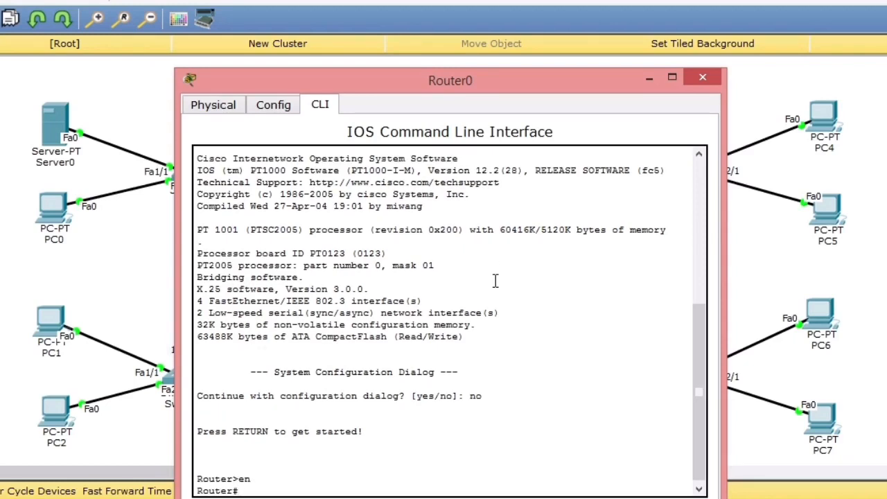
pyautogui.write('conf t')
pyautogui.press('Return')
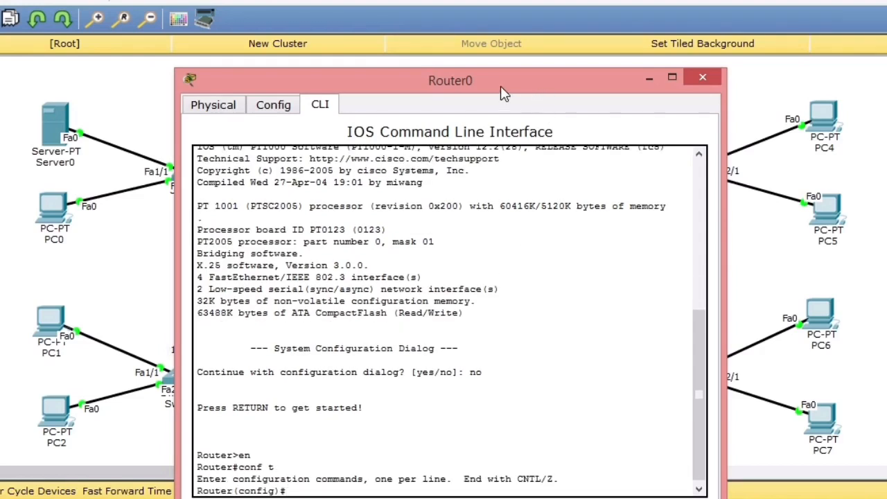
# Step: Assign IP address 192.168.4.1 with mask 255.255.255.0 to Router0's FastEthernet0/0 interface
pyautogui.moveTo(505, 83); pyautogui.dragTo(587, 55)
pyautogui.click(725, 60)
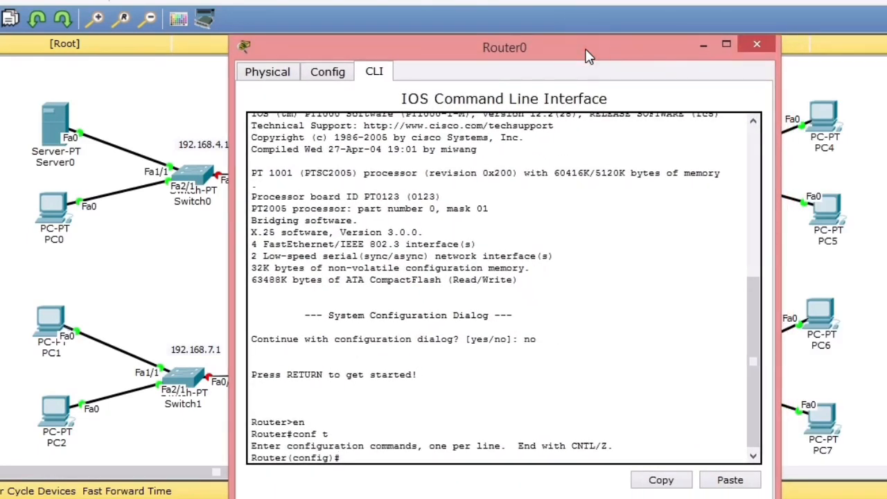
pyautogui.write('f')
pyautogui.press('BackSpace')
pyautogui.write('int fa 0/0')
pyautogui.press('Return')
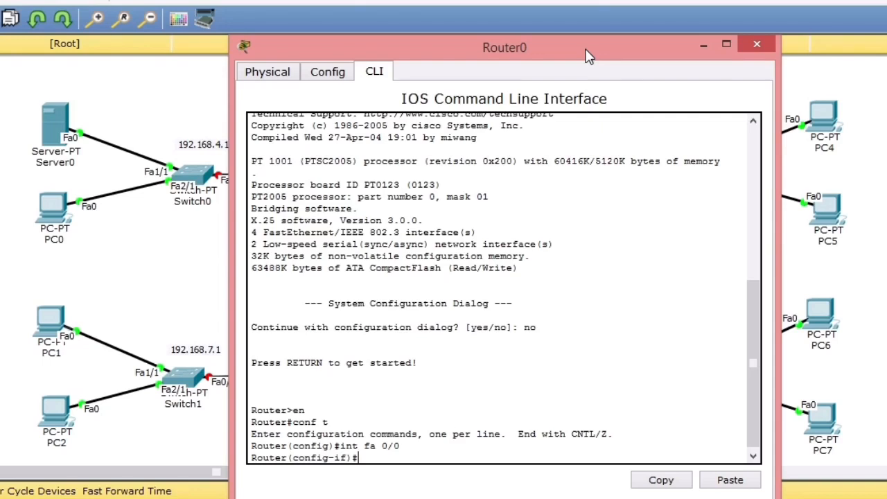
pyautogui.write('ip add')
pyautogui.moveTo(575, 47); pyautogui.dragTo(661, 34)
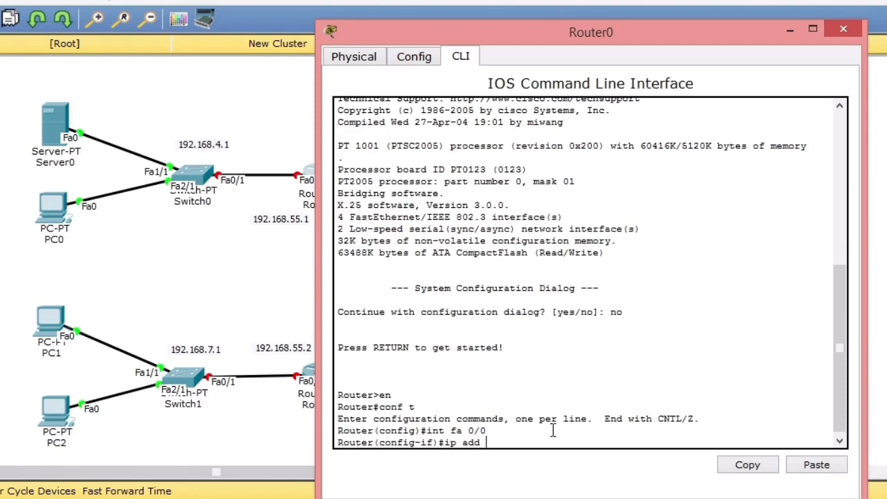
pyautogui.write('192.168.4.1')
pyautogui.write('255.255.25')
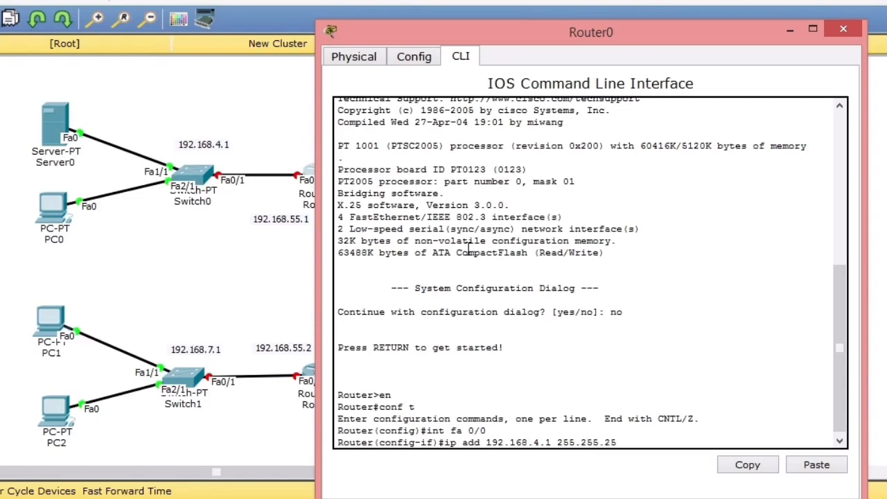
pyautogui.write('5.0')
pyautogui.press('Return')
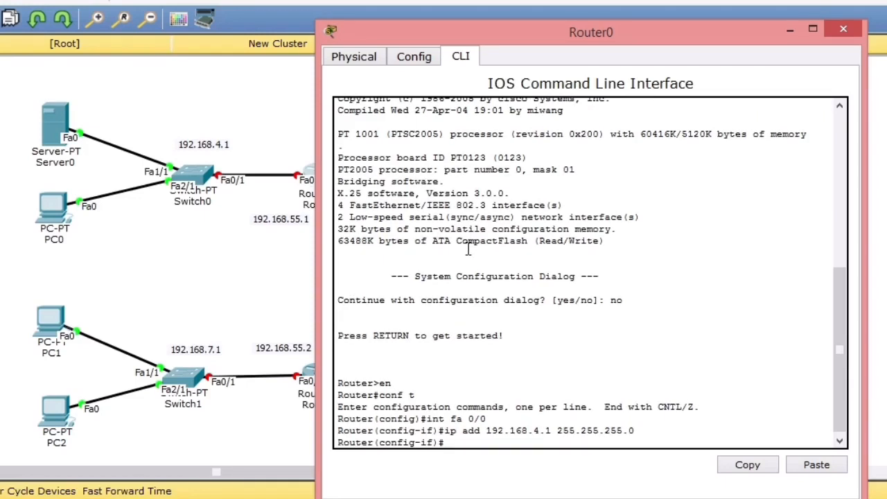
# Step: Enable Router0's FastEthernet0/0 interface with the no shutdown command
pyautogui.write('no sh')
pyautogui.press('Return')
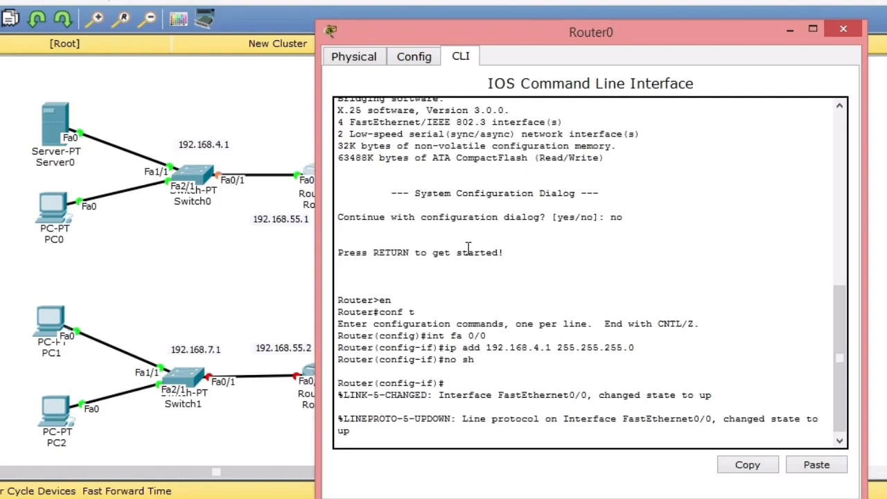
pyautogui.press('Return')
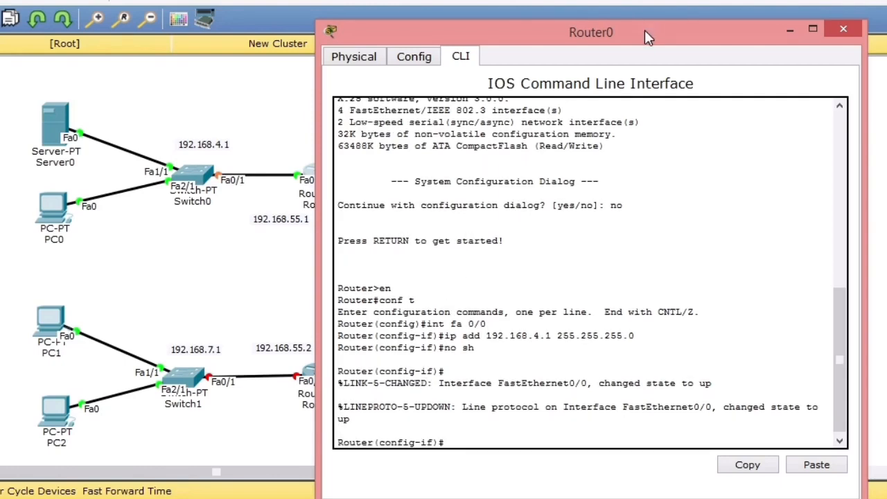
# Step: Configure Router0's Serial2/0 with IP address 192.168.25.1 and mask 255.255.255.0, and enable the interface
pyautogui.moveTo(644, 30); pyautogui.dragTo(747, 14)
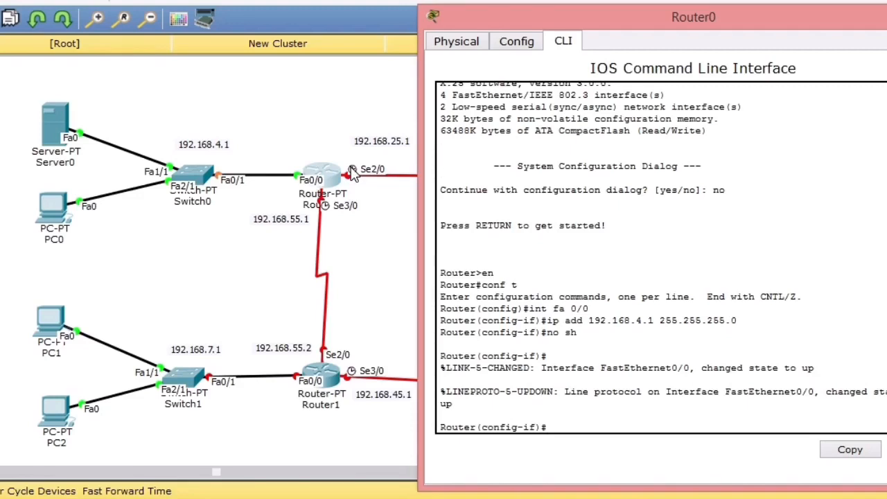
pyautogui.write('int se 2/0')
pyautogui.press('Return')
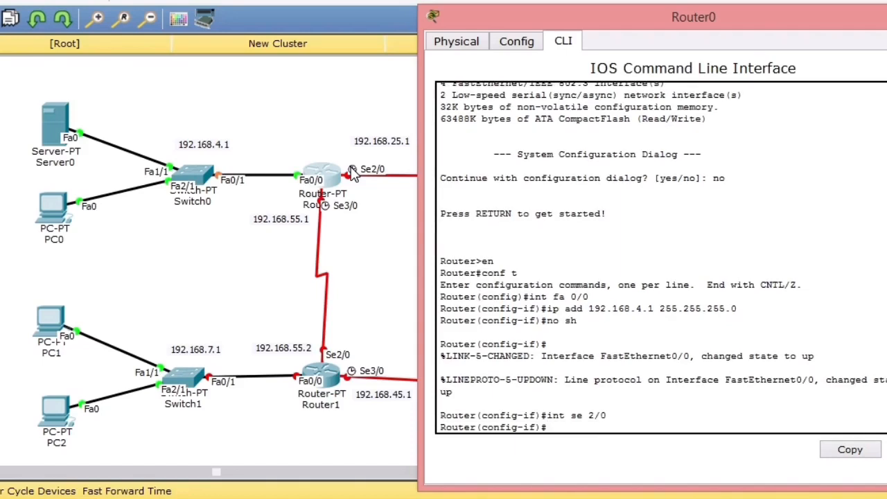
pyautogui.write('ip add')
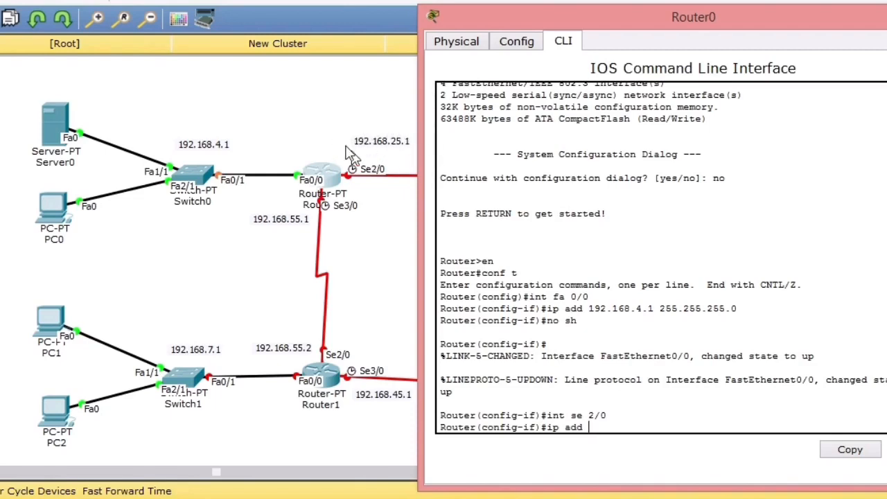
pyautogui.write('192.168')
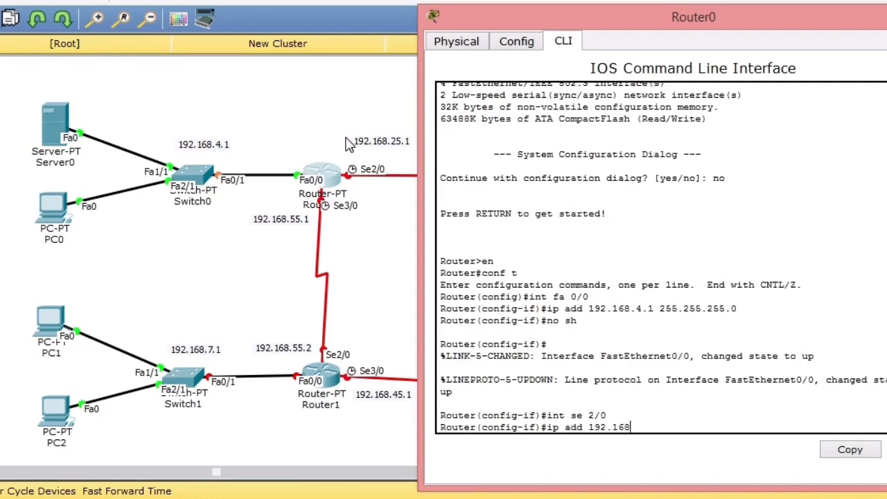
pyautogui.write('.25.1 255.255.255')
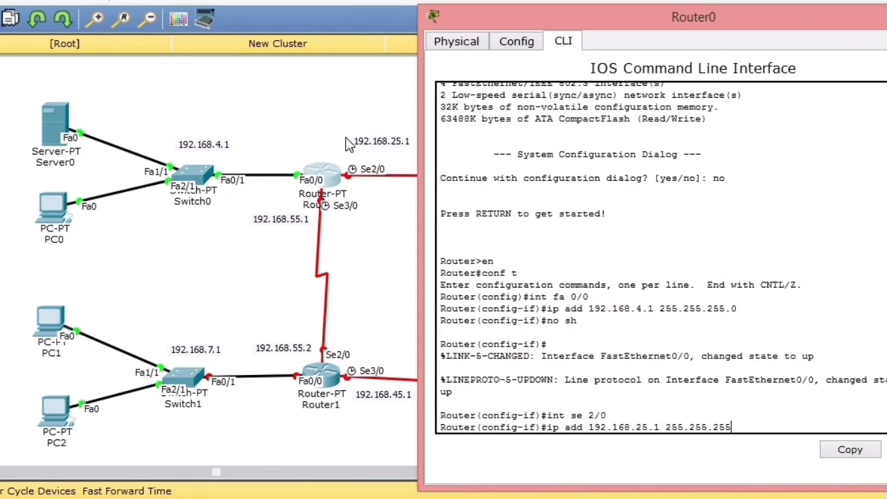
pyautogui.write('.0')
pyautogui.press('Return')
pyautogui.write('no')
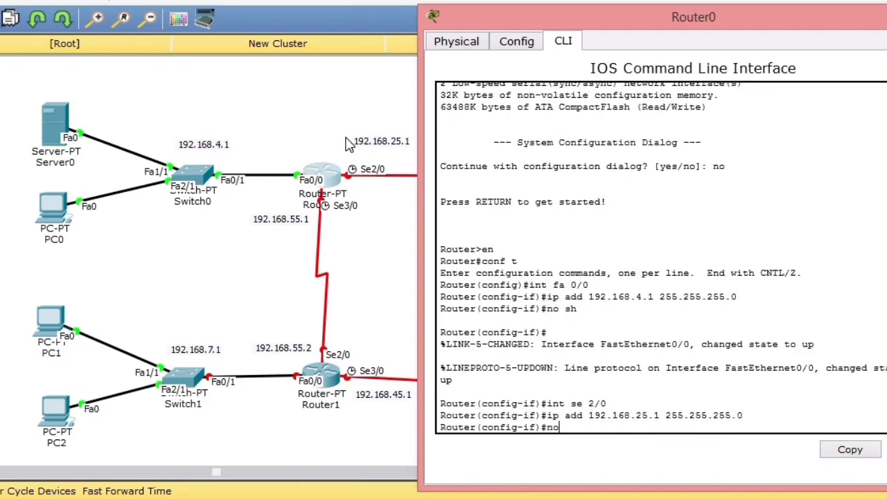
pyautogui.write(' sh')
pyautogui.press('Return')
# Step: Configure Router0's Serial3/0 with IP address 192.168.55.1 and mask 255.255.255.0, and enable the interface
pyautogui.write('i')
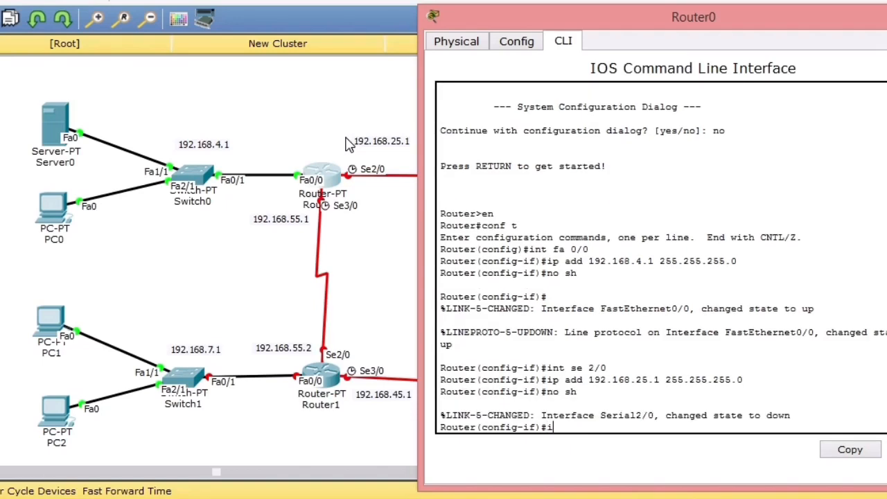
pyautogui.write('nt se 3/0')
pyautogui.press('Return')
pyautogui.write('ip')
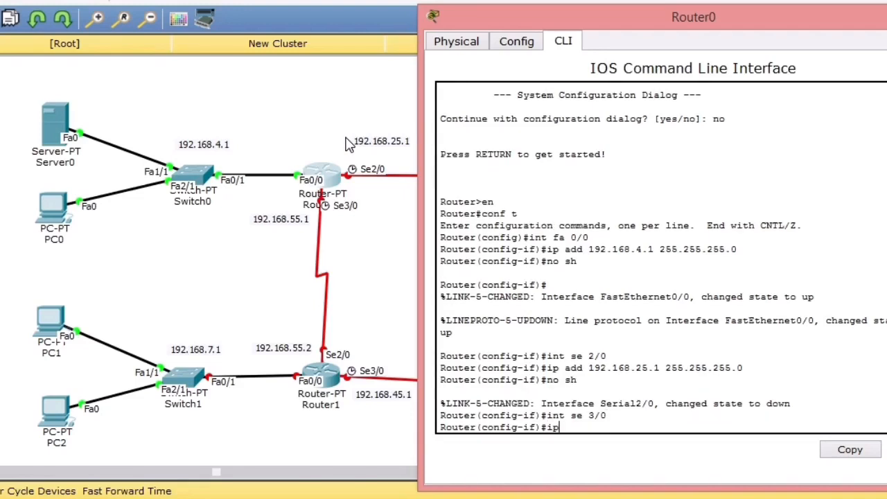
pyautogui.write(' add 192.168')
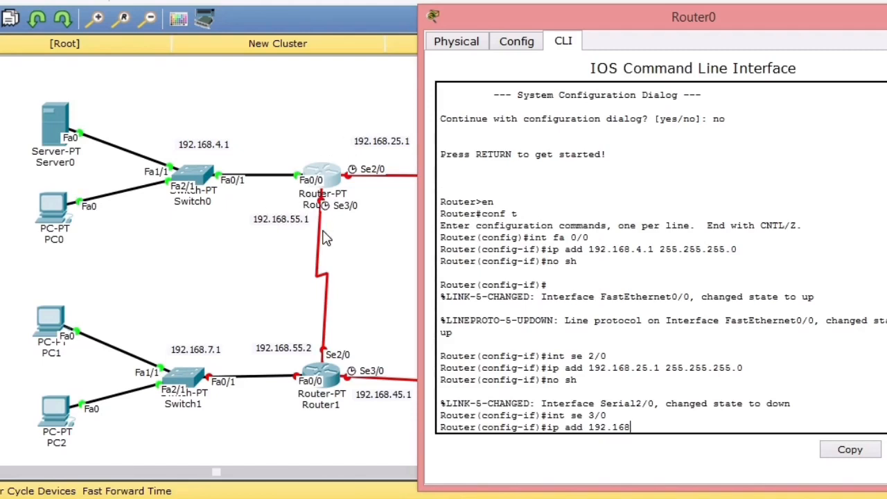
pyautogui.write('.55.1 255.255.255')
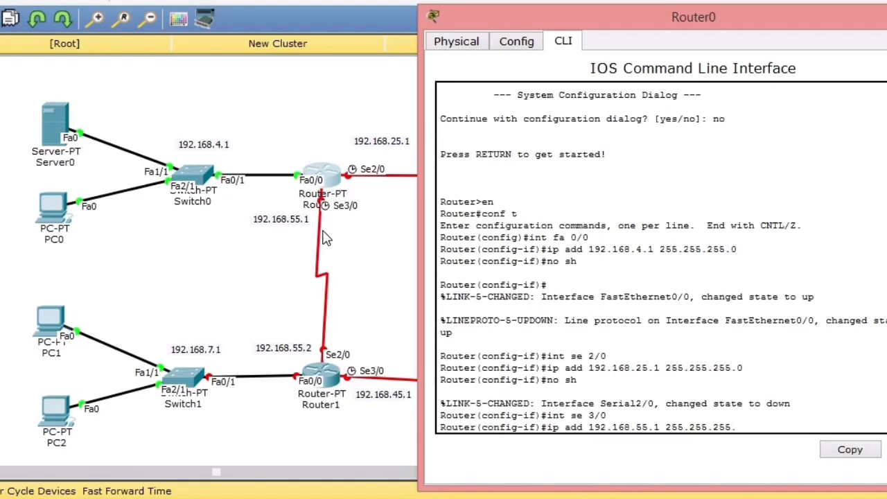
pyautogui.write('.0')
pyautogui.press('Return')
pyautogui.write('n')
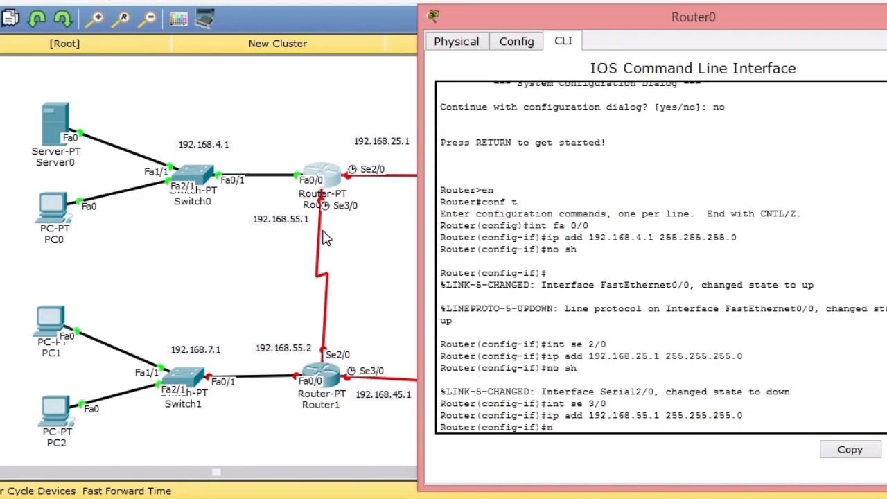
pyautogui.write('o sh')
# Step: Open Router1's command line and decline the initial configuration dialog
pyautogui.click(321, 375)
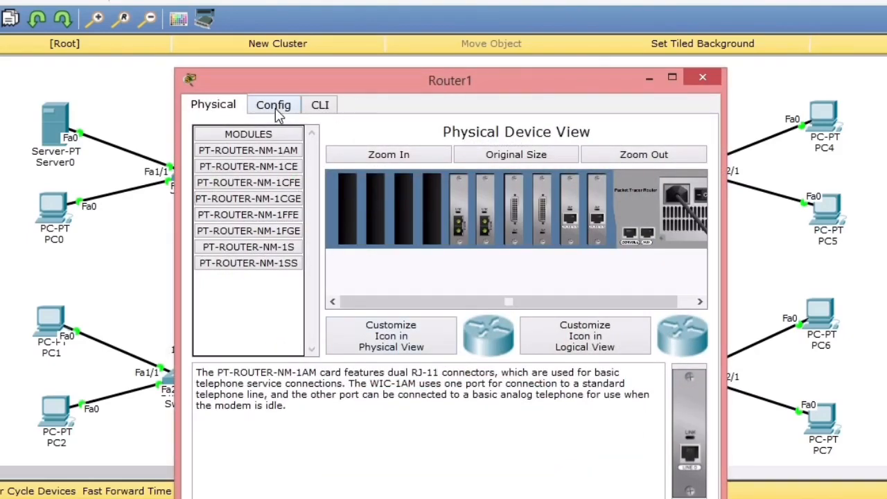
pyautogui.click(319, 105)
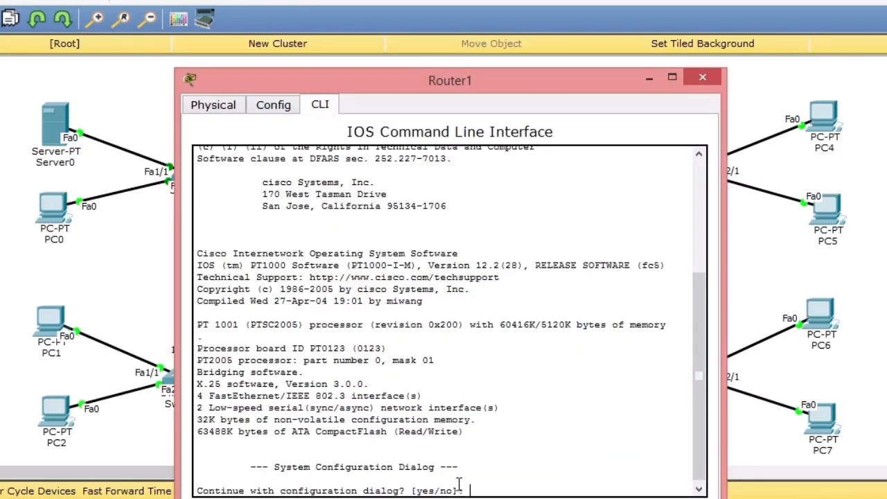
pyautogui.write('no')
pyautogui.press('Return')
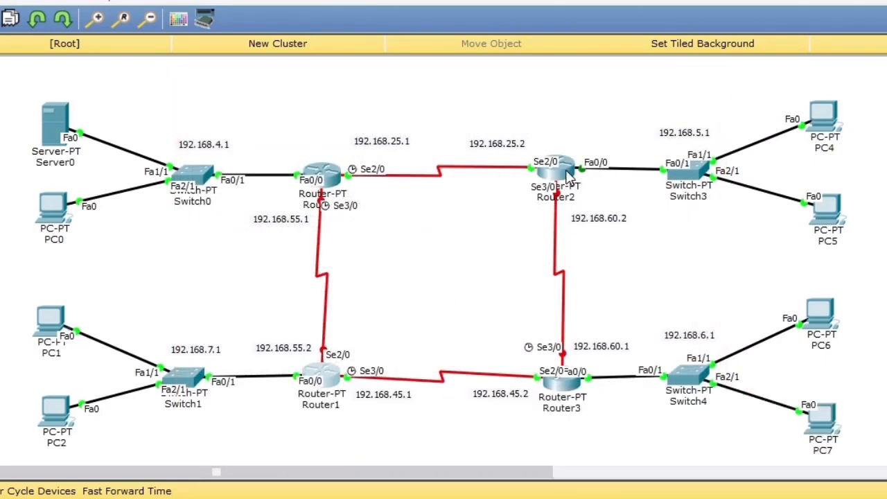
# Step: Check the link status and IP addresses of Router2's interfaces
pyautogui.moveTo(568, 177)
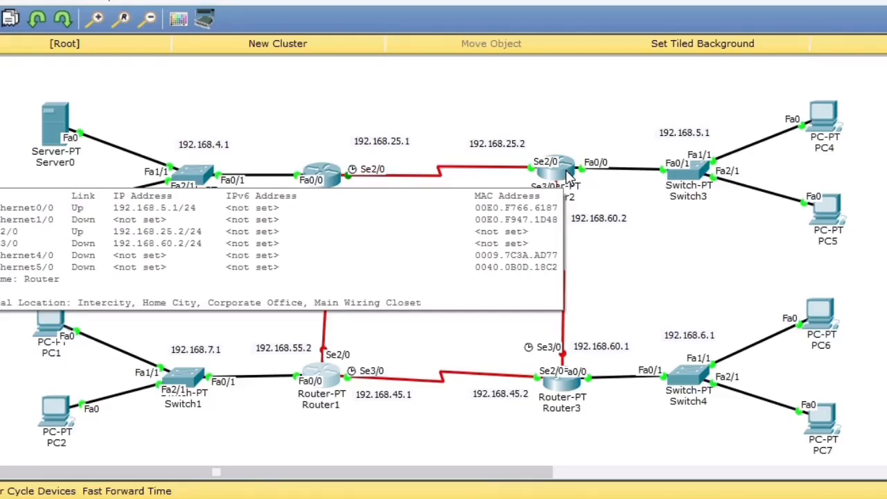
# Step: Draw a rectangle filled with light orange (RGB 255, 170, 127) around the Router0 and Router1 networks
pyautogui.moveTo(557, 385)
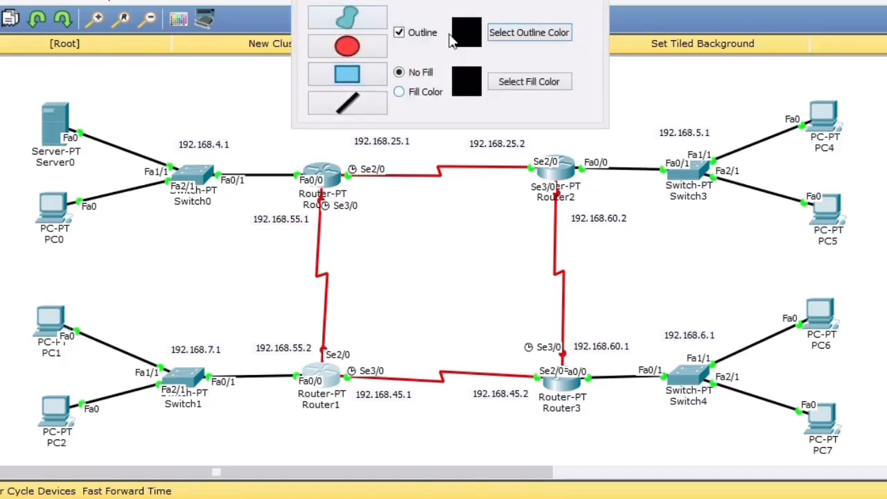
pyautogui.click(350, 75)
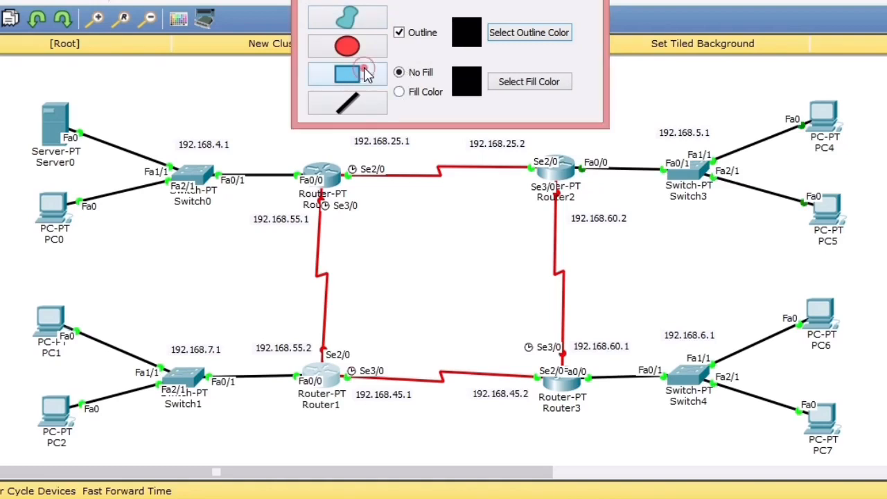
pyautogui.click(418, 93)
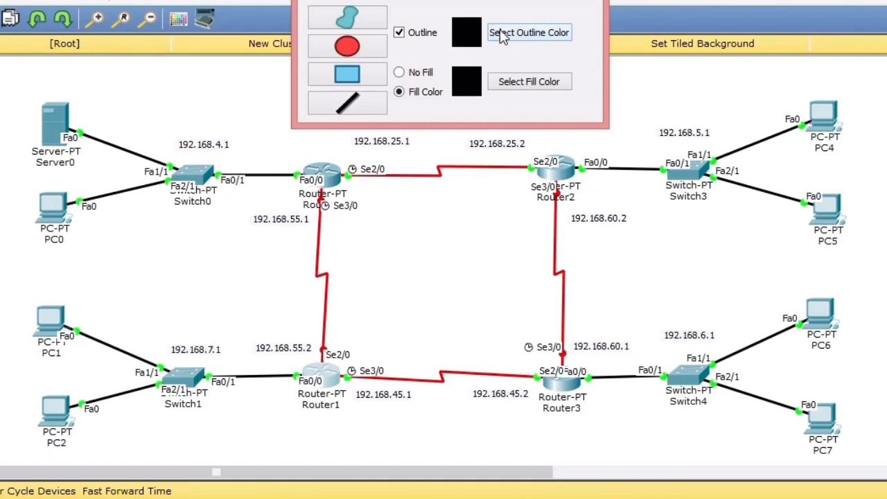
pyautogui.click(516, 86)
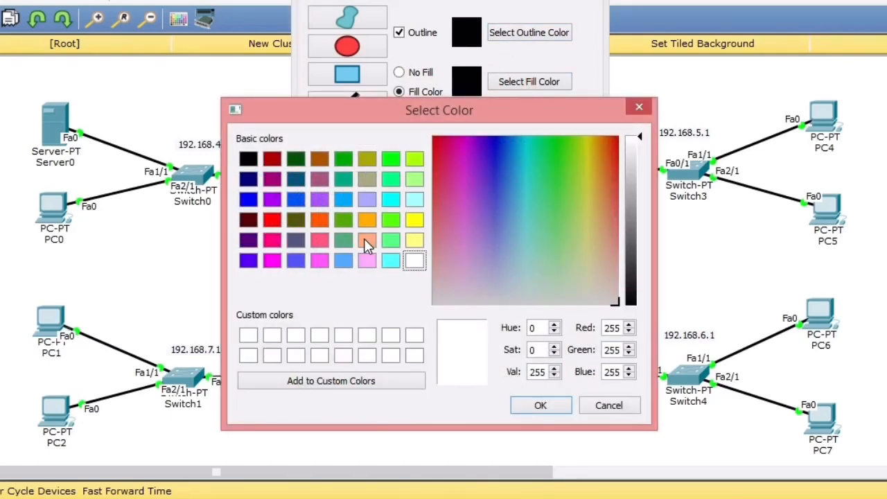
pyautogui.click(367, 241)
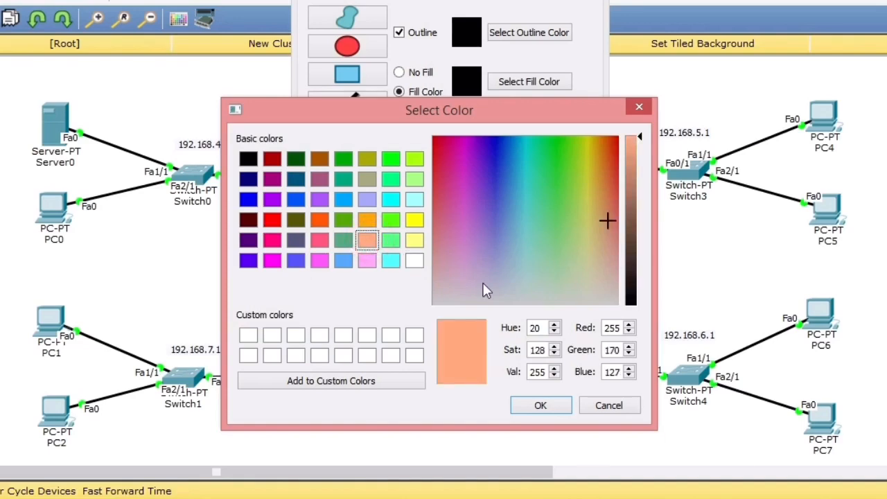
pyautogui.click(545, 403)
pyautogui.moveTo(2, 73); pyautogui.dragTo(74, 134)
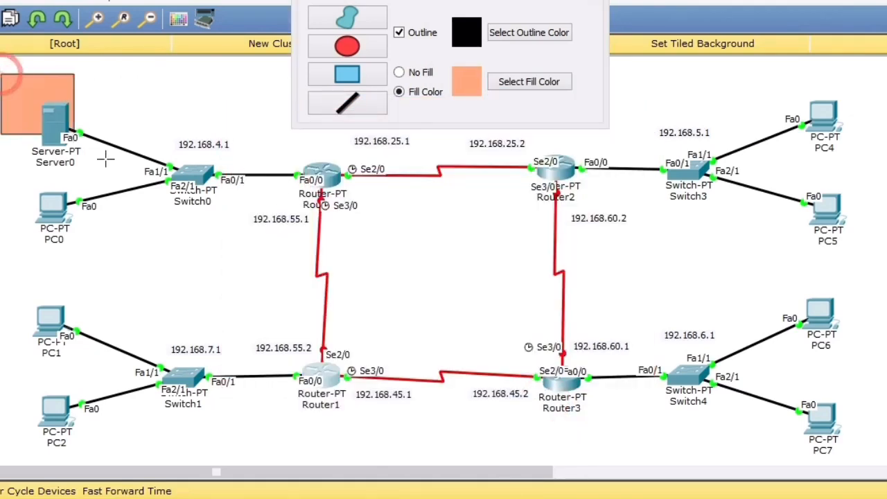
pyautogui.moveTo(105, 160)
pyautogui.mouseDown()
pyautogui.moveTo(379, 373)
pyautogui.moveTo(446, 438)
pyautogui.moveTo(445, 466)
pyautogui.mouseUp()
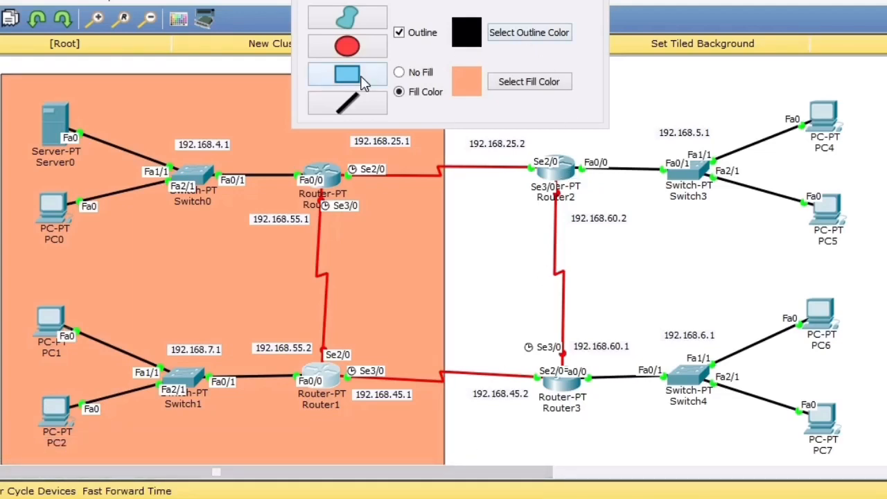
# Step: Draw a rectangle filled with orange (RGB 255, 170, 0) around the Router2 and Router3 networks and close the drawing palette
pyautogui.click(520, 81)
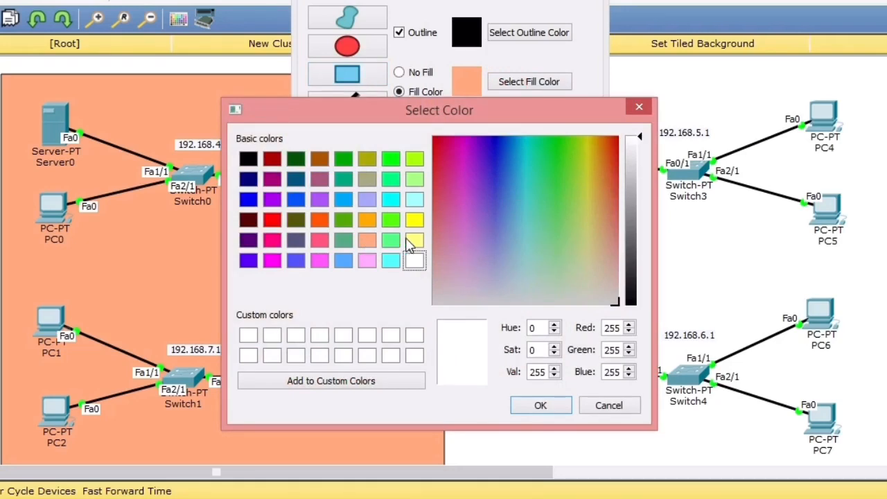
pyautogui.click(410, 241)
pyautogui.click(369, 218)
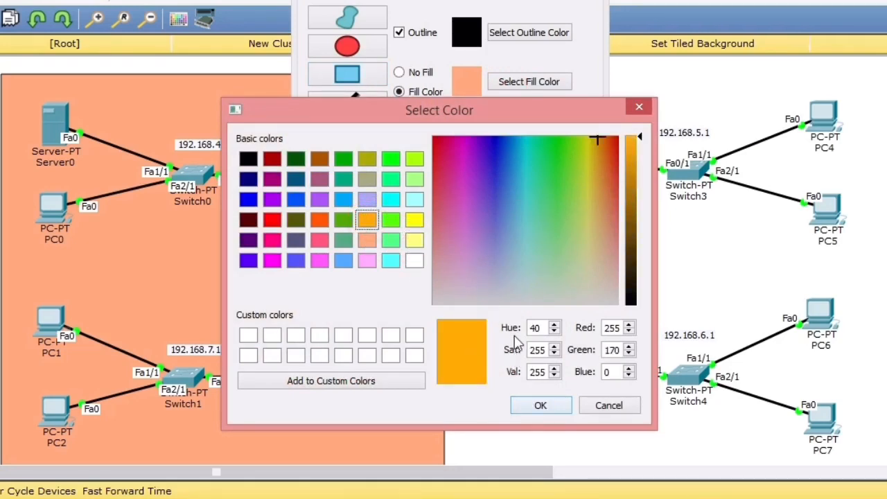
pyautogui.click(547, 406)
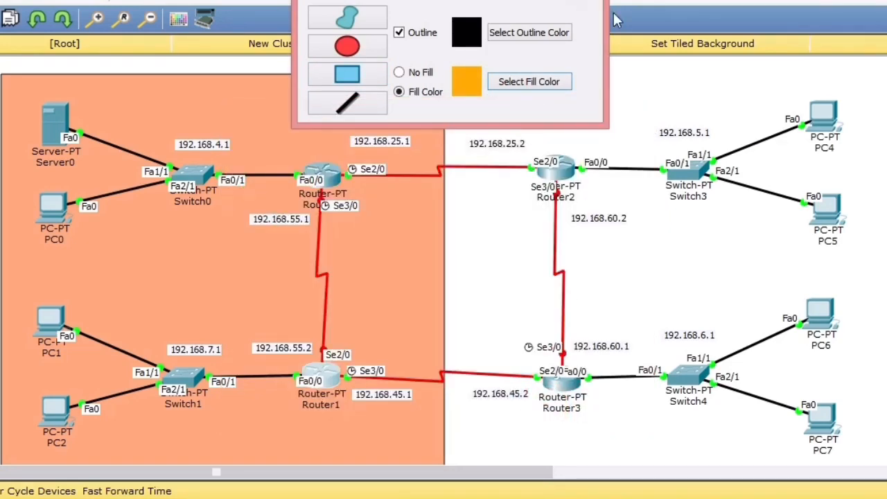
pyautogui.moveTo(536, 0); pyautogui.dragTo(212, 68)
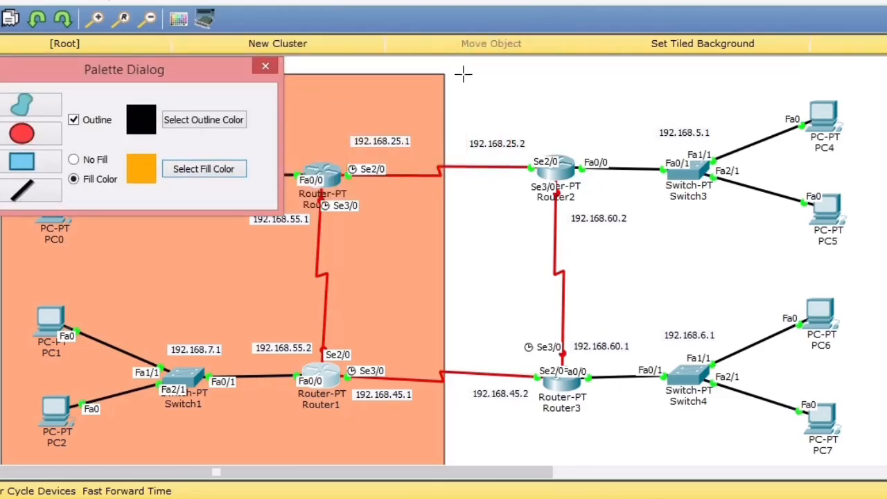
pyautogui.moveTo(463, 73); pyautogui.dragTo(886, 465)
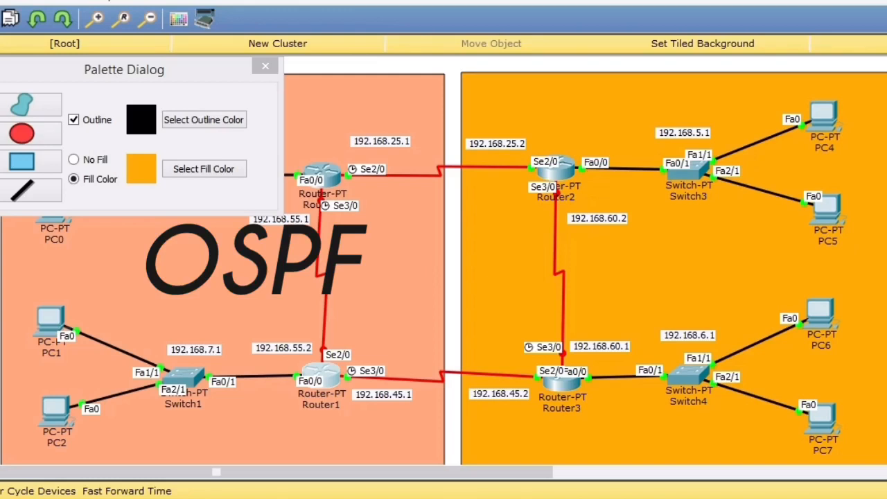
pyautogui.click(266, 68)
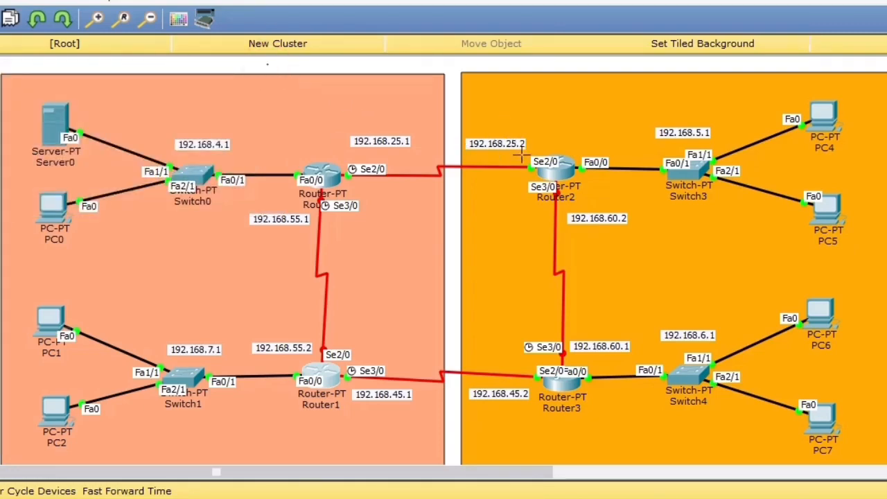
# Step: Shift the OSPF label slightly inward from the upper right corner of the area around Router0 and Router1
pyautogui.scroll(-3, 444, 260)
pyautogui.scroll(3, 505, 173)
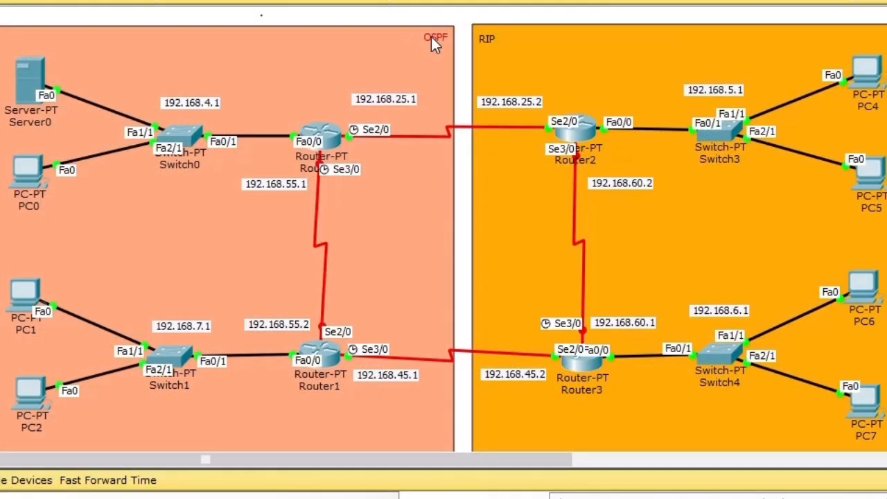
pyautogui.moveTo(431, 37); pyautogui.dragTo(423, 34)
# Step: Open Router0's command line, leave interface configuration and start OSPF process 1
pyautogui.moveTo(329, 138)
pyautogui.click(330, 137)
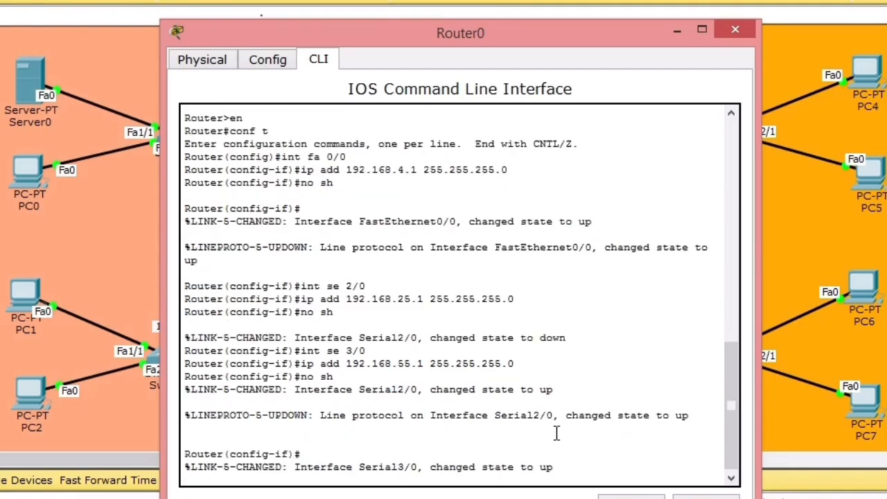
pyautogui.press('Return')
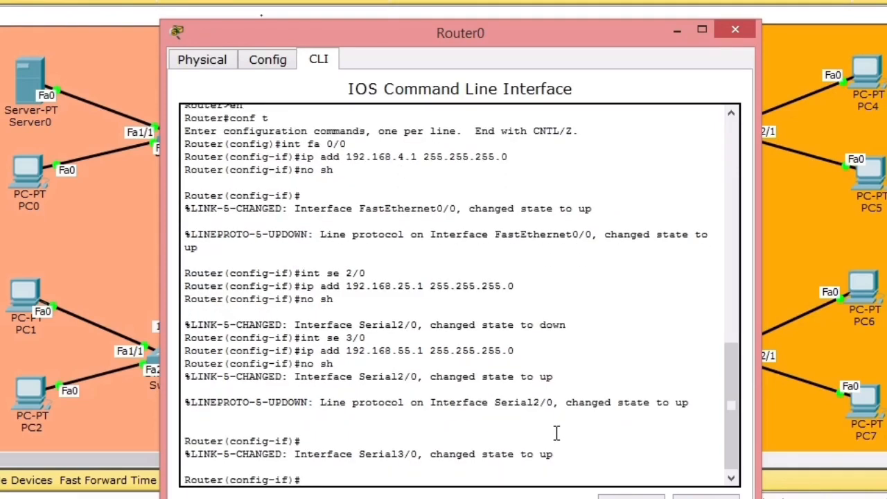
pyautogui.press('Return')
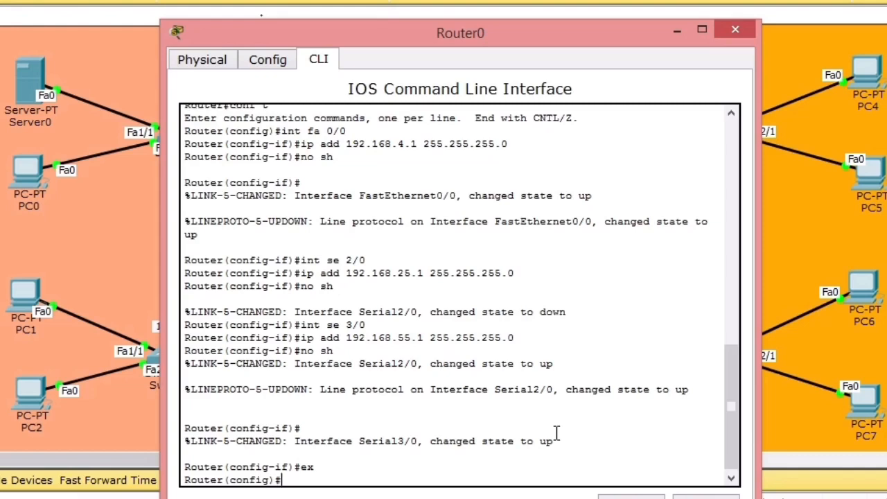
pyautogui.write('conf t')
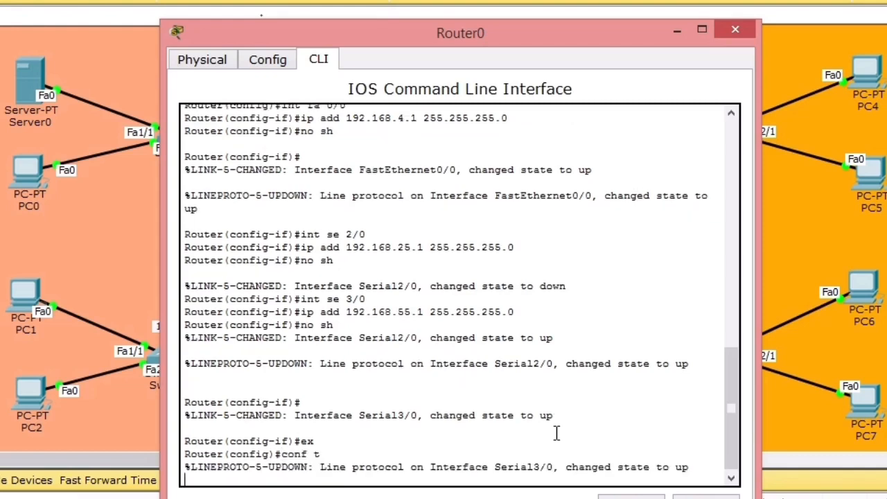
pyautogui.press('Return')
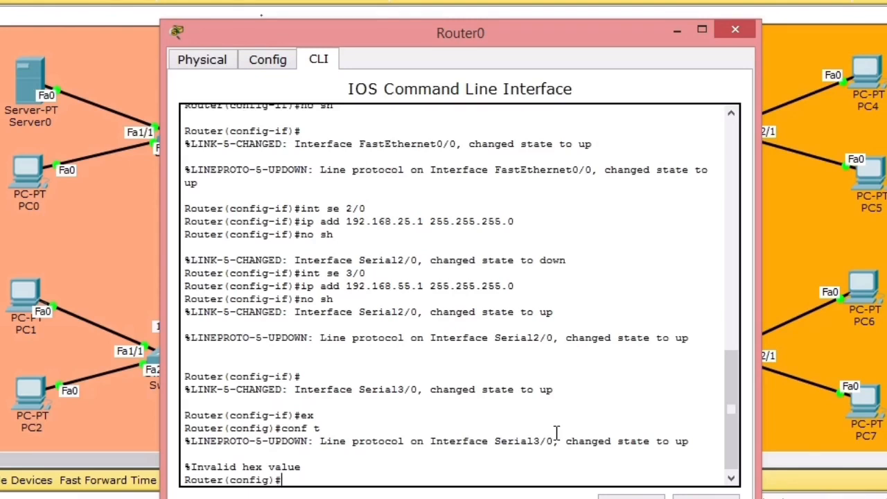
pyautogui.write('router ospf 1')
pyautogui.press('Return')
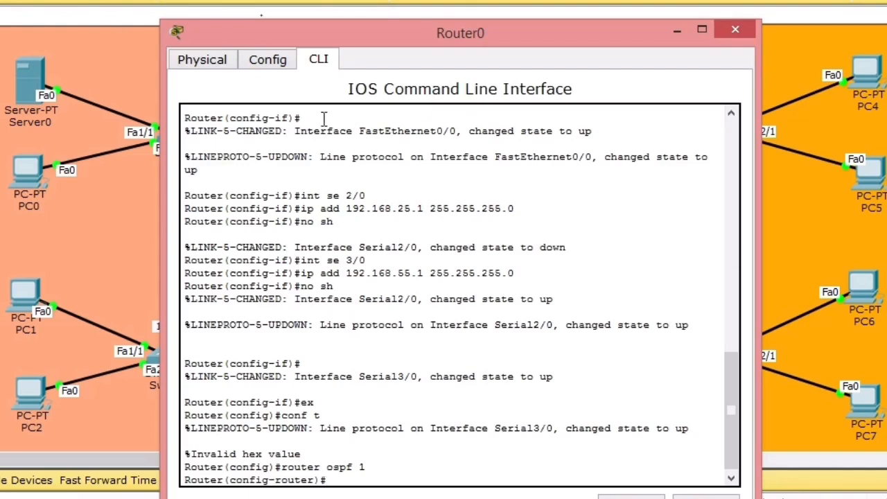
# Step: Advertise network 192.168.4.0 with wildcard mask 0.0.0.255 in area 0 in Router0's OSPF process
pyautogui.write('network 192.168')
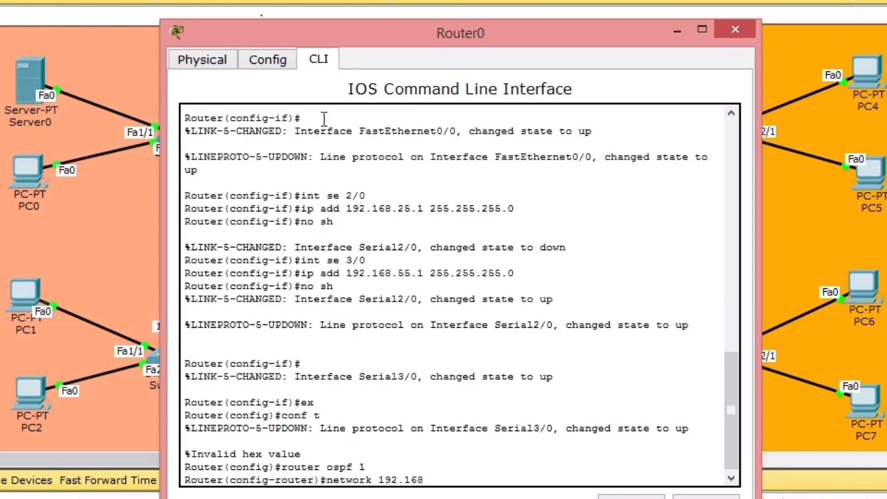
pyautogui.write('.4.0 0.0.0.255 area 0')
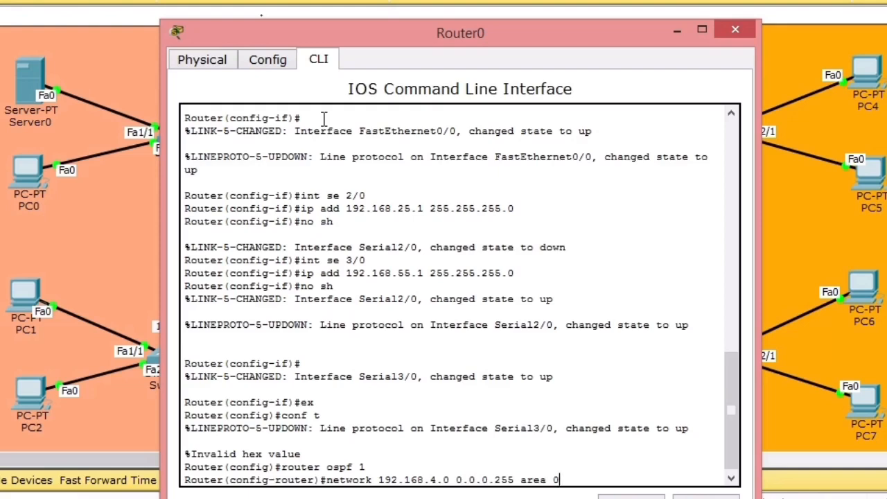
pyautogui.press('Return')
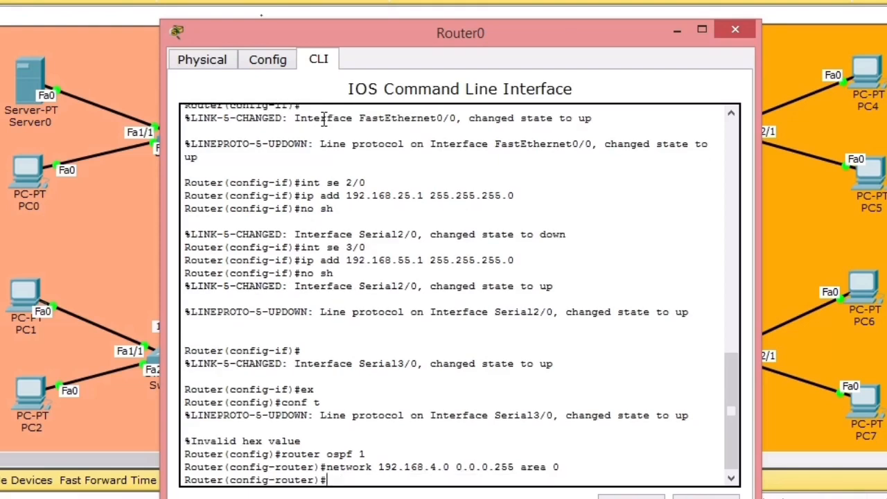
# Step: Advertise network 192.168.25.0 with wildcard mask 0.0.0.255 in area 0 on Router0, moving its window aside to uncover the topology's address labels
pyautogui.write('network')
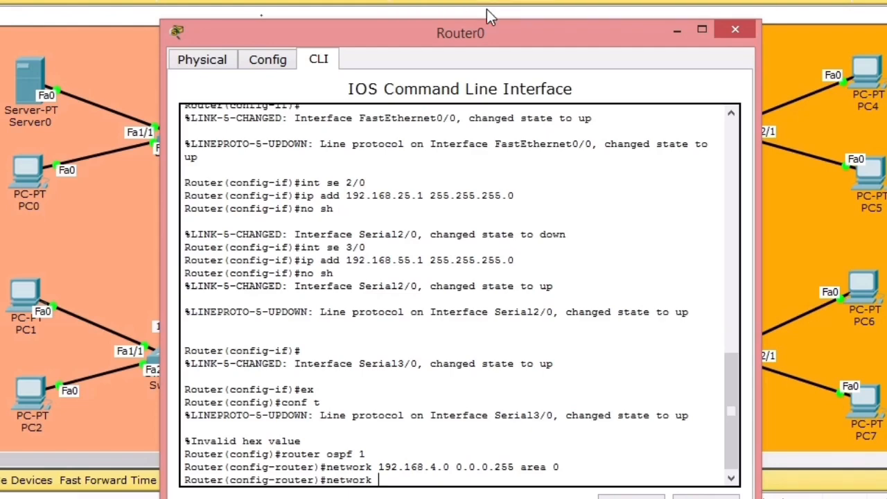
pyautogui.moveTo(512, 28); pyautogui.dragTo(792, 4)
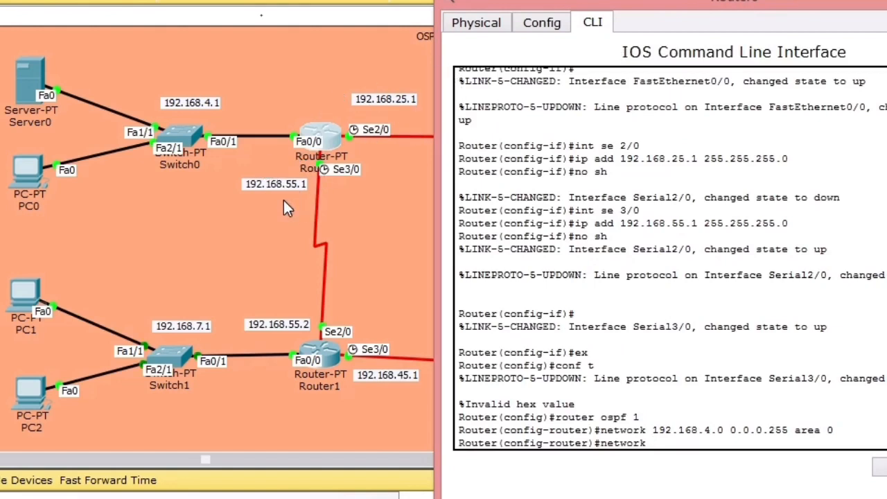
pyautogui.write('92.168.25.0')
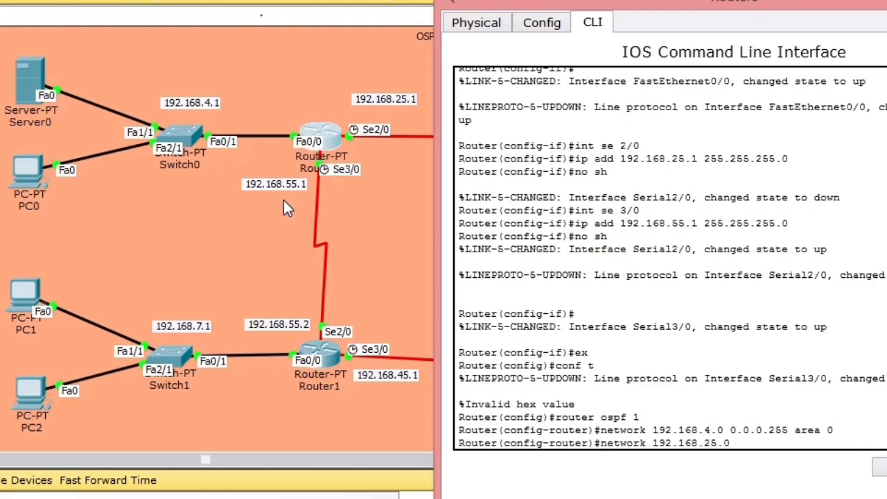
pyautogui.write(' 0.0.0.255 area 0')
pyautogui.press('Return')
# Step: Advertise network 192.168.55.0 with wildcard mask 0.0.0.255 in area 0 on Router0 and close its window
pyautogui.write('n')
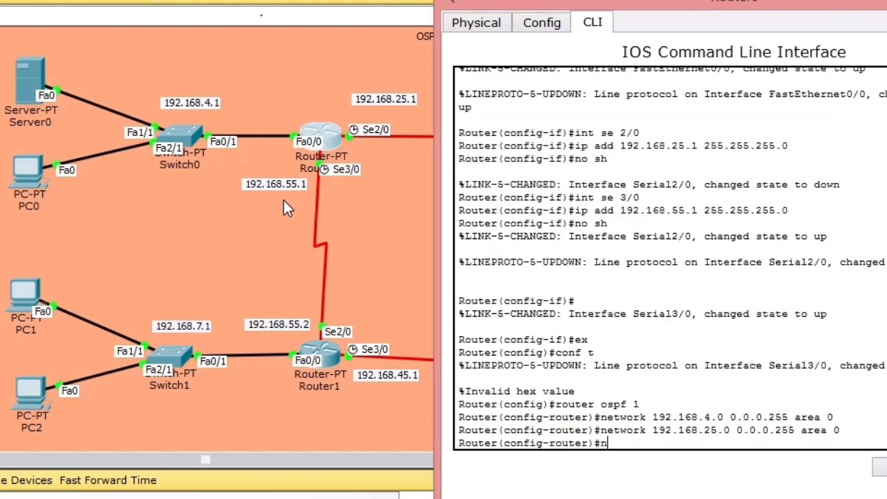
pyautogui.write('etwork 192.168.')
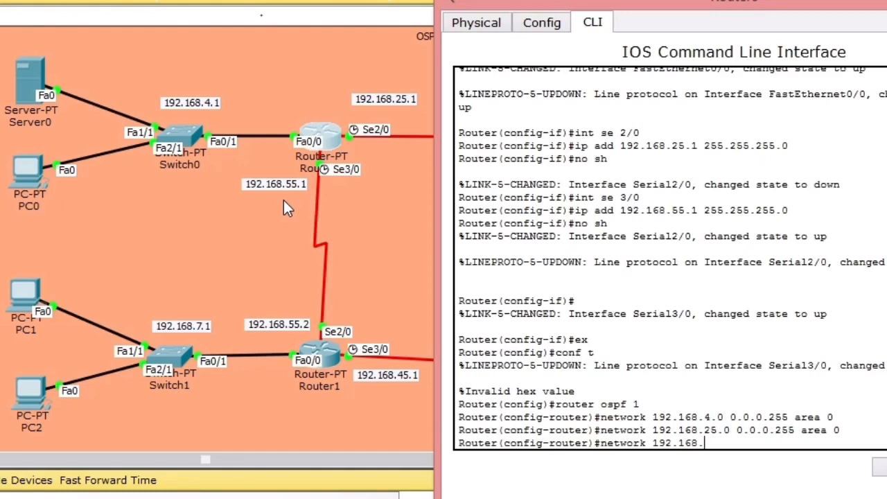
pyautogui.write('55.0 0.0.0.255 ar')
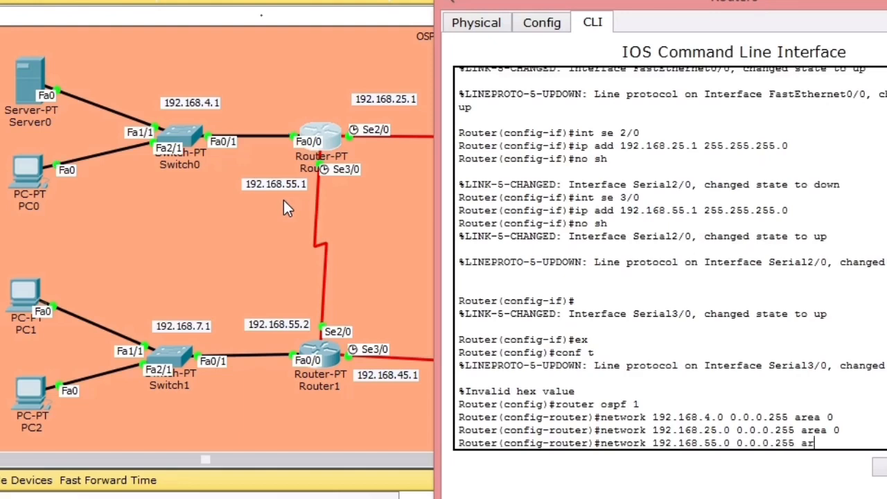
pyautogui.write('ea 0')
pyautogui.click(886, 2)
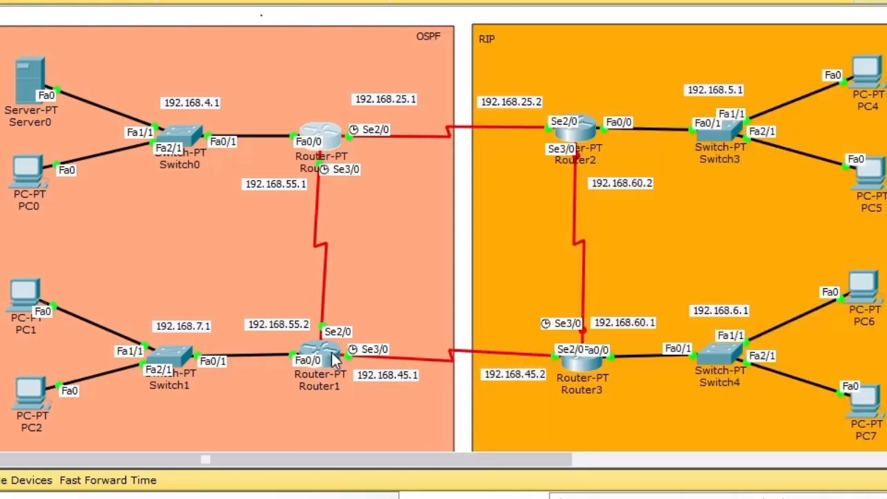
# Step: Open Router1's command line, leave interface configuration and start OSPF process 1
pyautogui.scroll(-2, 327, 360)
pyautogui.scroll(2, 327, 360)
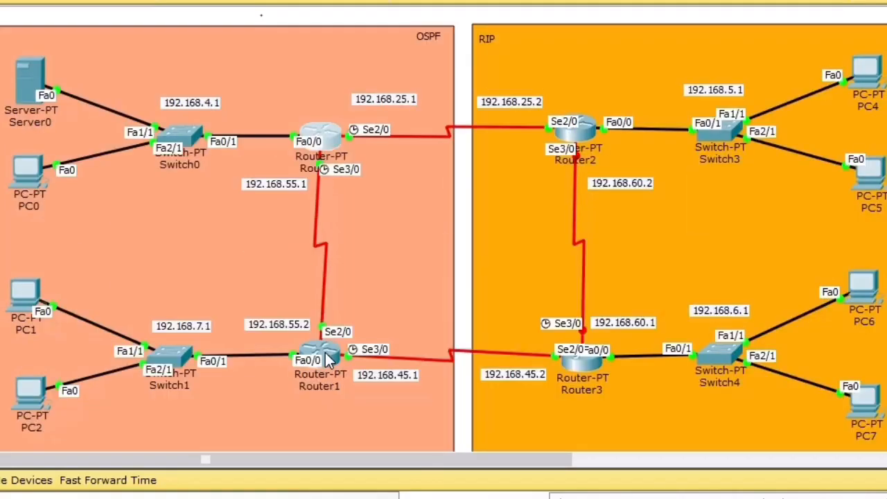
pyautogui.scroll(-2, 329, 358)
pyautogui.scroll(2, 328, 358)
pyautogui.click(317, 359)
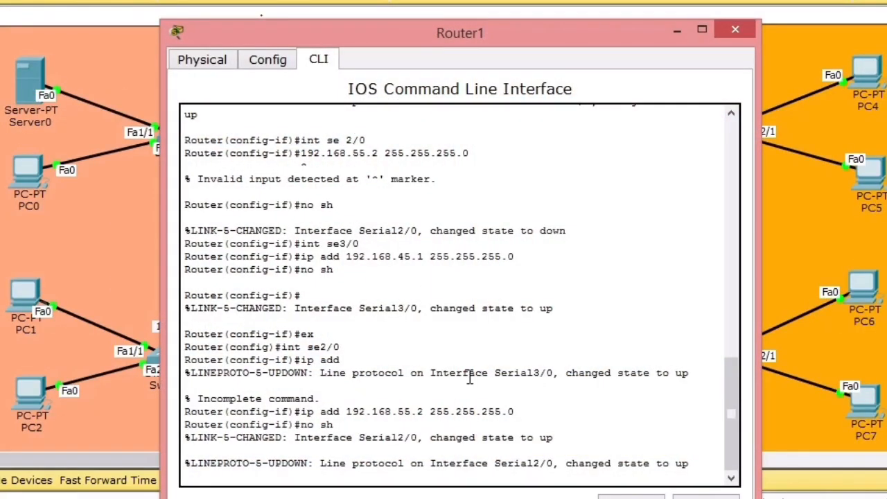
pyautogui.press('Return')
pyautogui.write('er(config-if)#e')
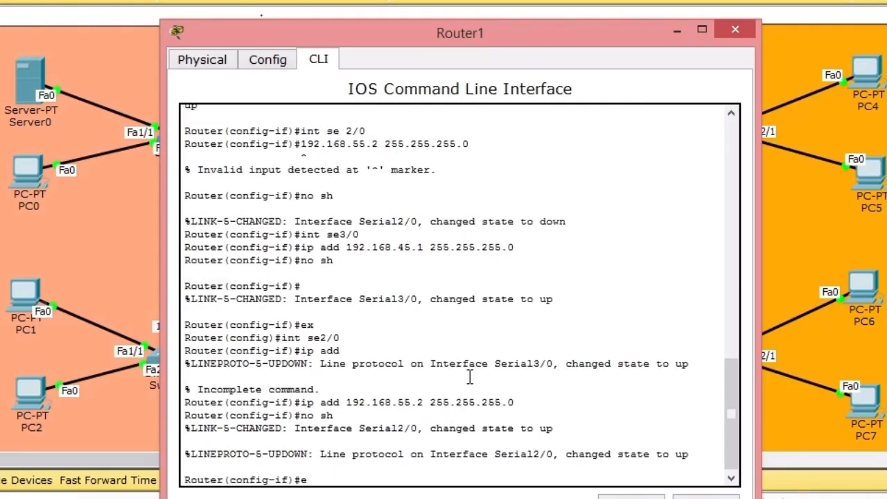
pyautogui.write('x')
pyautogui.press('Return')
pyautogui.write('r(config)#r')
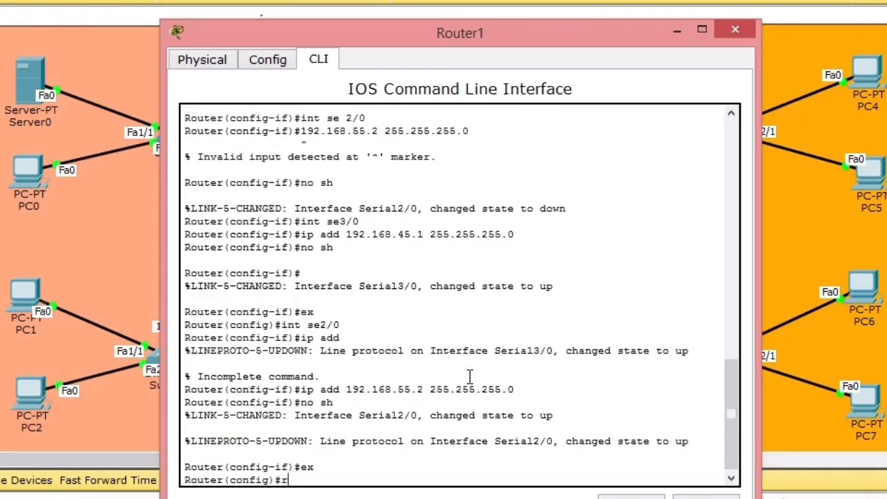
pyautogui.write('outer ospf 1')
pyautogui.press('Return')
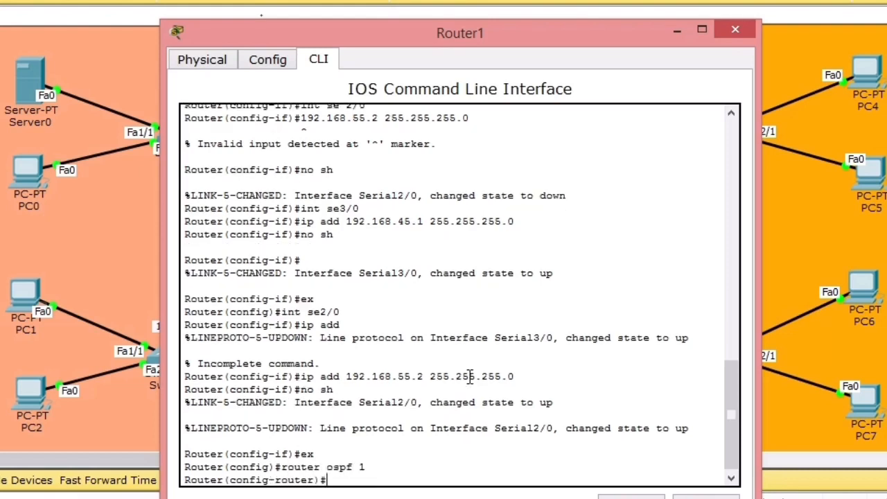
# Step: Advertise network 192.168.7.0 with wildcard mask 0.0.0.255 in area 0 on Router1, moving its window aside to uncover the address labels
pyautogui.write('network')
pyautogui.moveTo(525, 35); pyautogui.dragTo(797, 8)
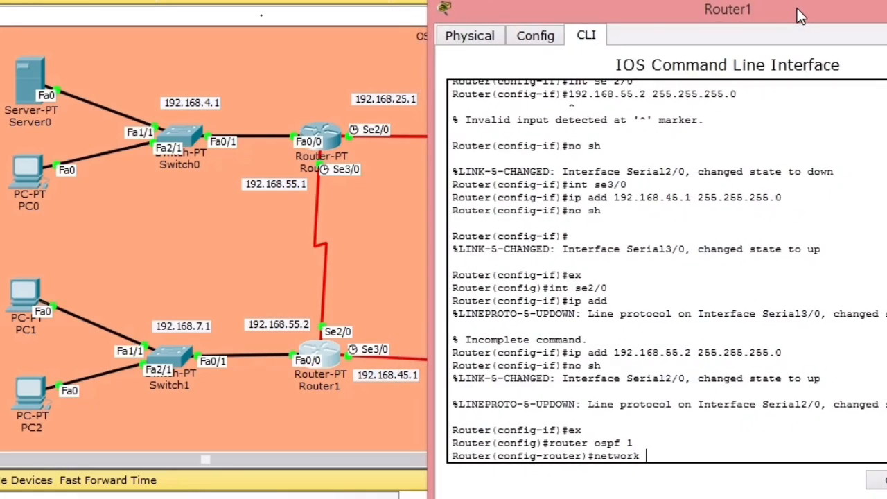
pyautogui.write('192.168.7.0 0.0.0.')
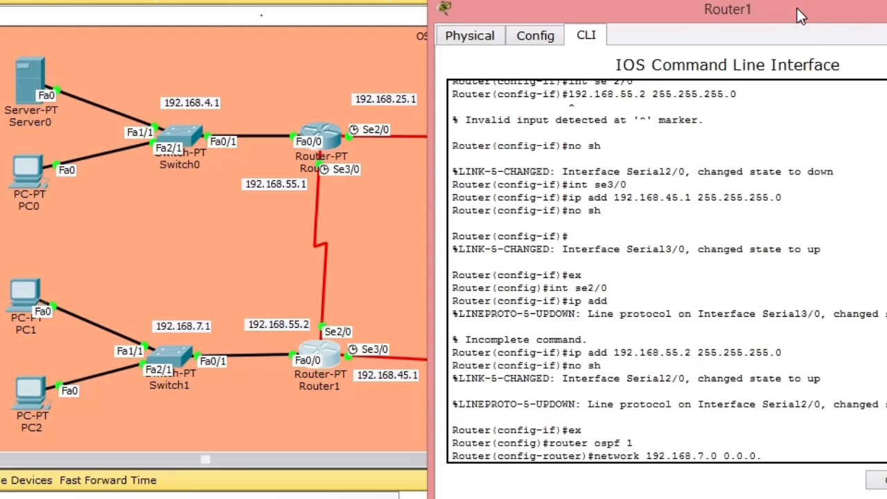
pyautogui.write('255 area 0')
pyautogui.press('Return')
# Step: Advertise network 192.168.55.0 with wildcard mask 0.0.0.255 in area 0 in Router1's OSPF process
pyautogui.write('net')
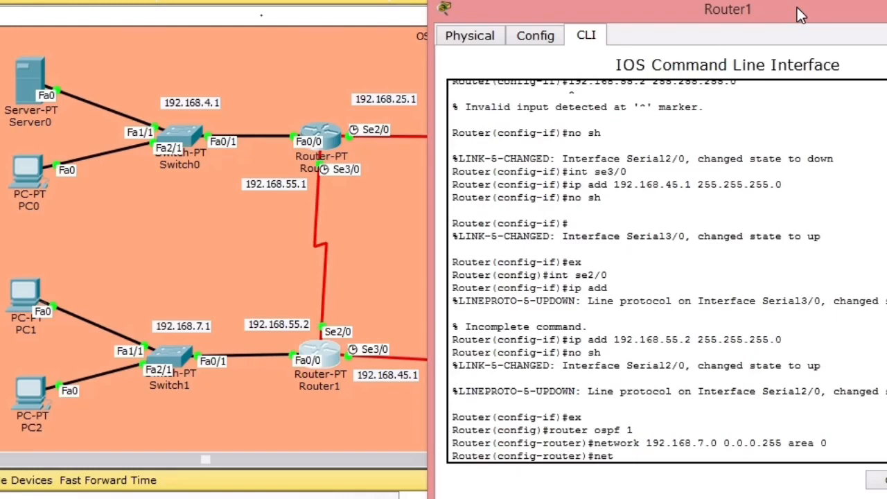
pyautogui.write('work 192.168.55')
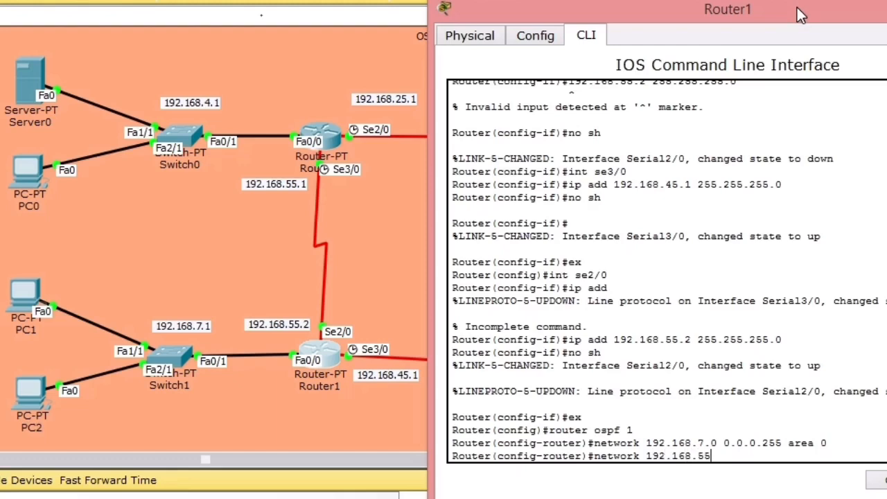
pyautogui.write('.0 0.0.0.255 area')
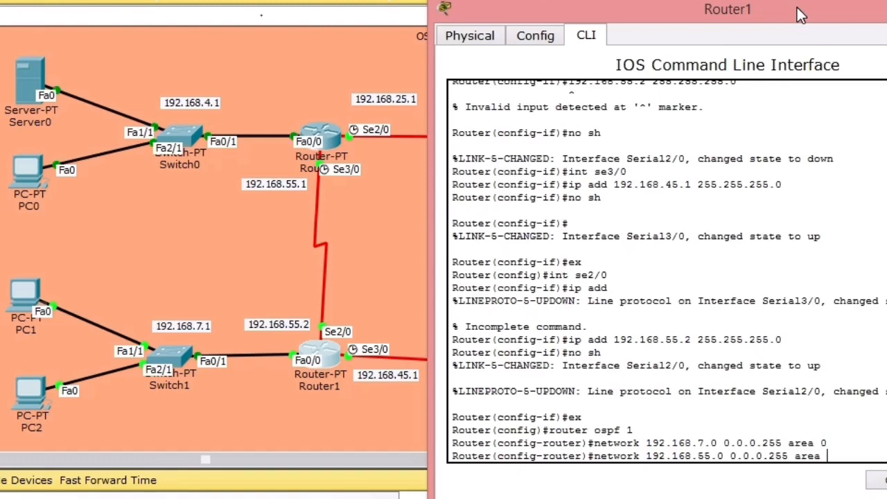
pyautogui.write(' 0')
pyautogui.press('Return')
# Step: Advertise network 192.168.45.0 with wildcard mask 0.0.0.255 in area 0 on Router1 and close its window
pyautogui.write('net')
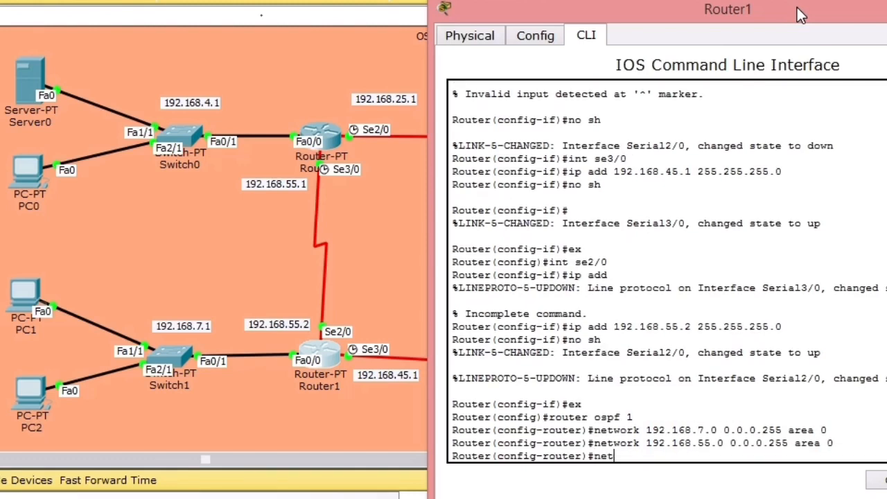
pyautogui.write('work 192.168')
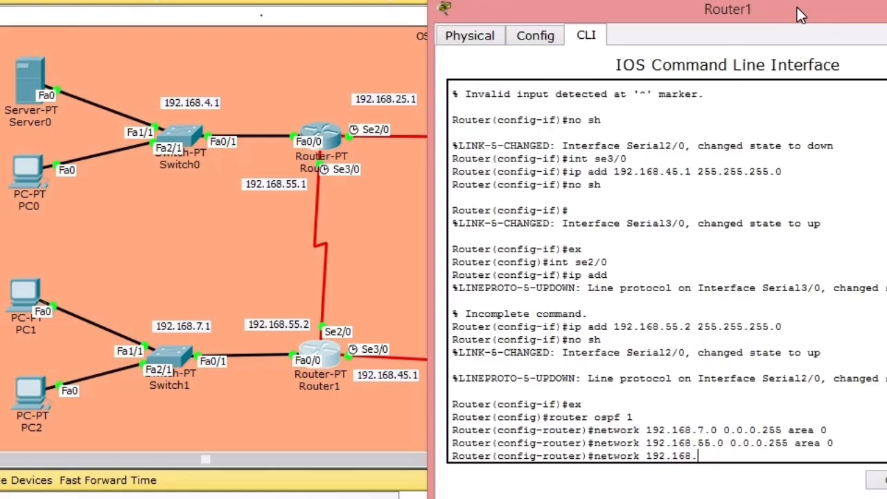
pyautogui.write('.45.0 0.0.0.255 area 0')
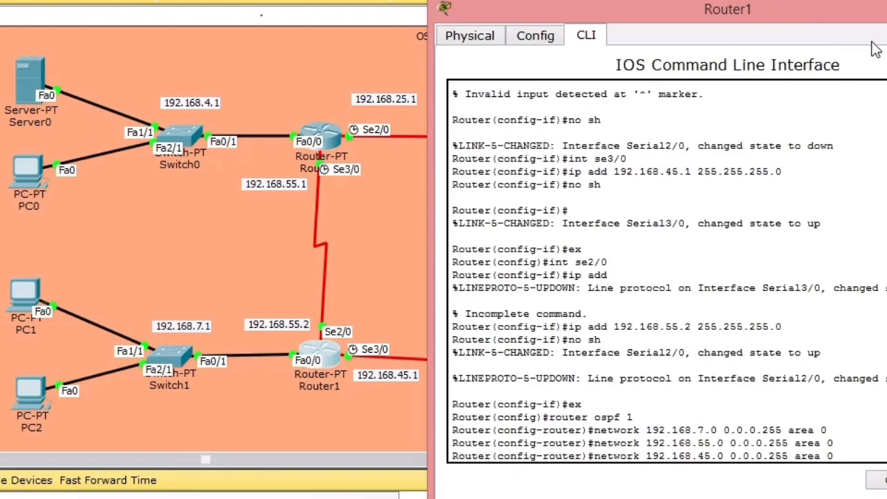
pyautogui.hotkey('alt', 'F4')
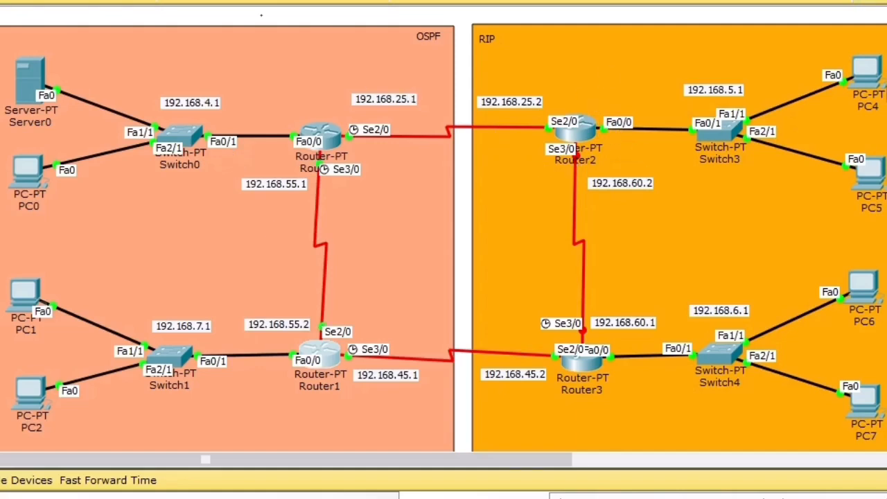
# Step: Open Router2's command line and enable its Serial3/0 interface with the pending no shutdown command
pyautogui.click(580, 133)
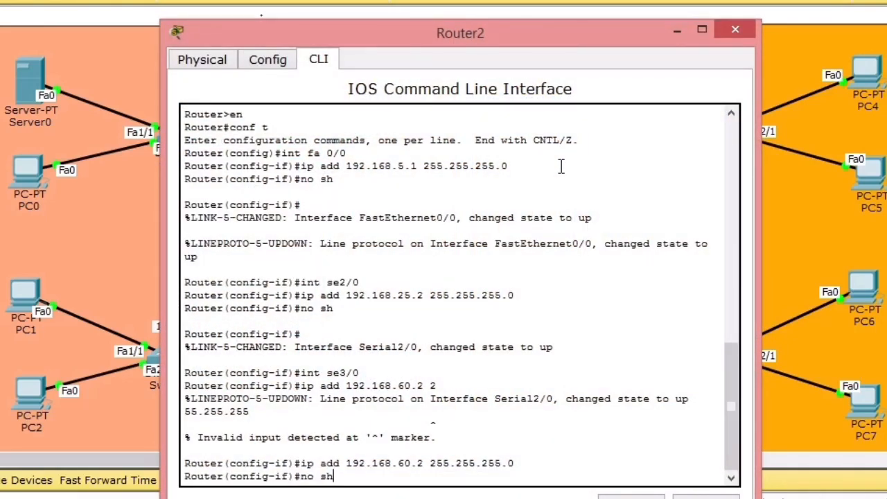
pyautogui.press('Return')
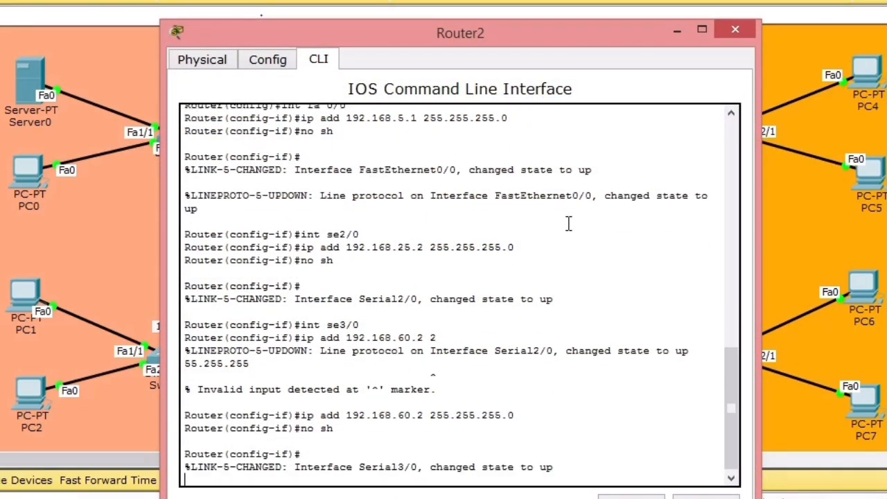
pyautogui.press('Return')
# Step: Leave interface configuration on Router2 and start the RIP routing process
pyautogui.write('ex')
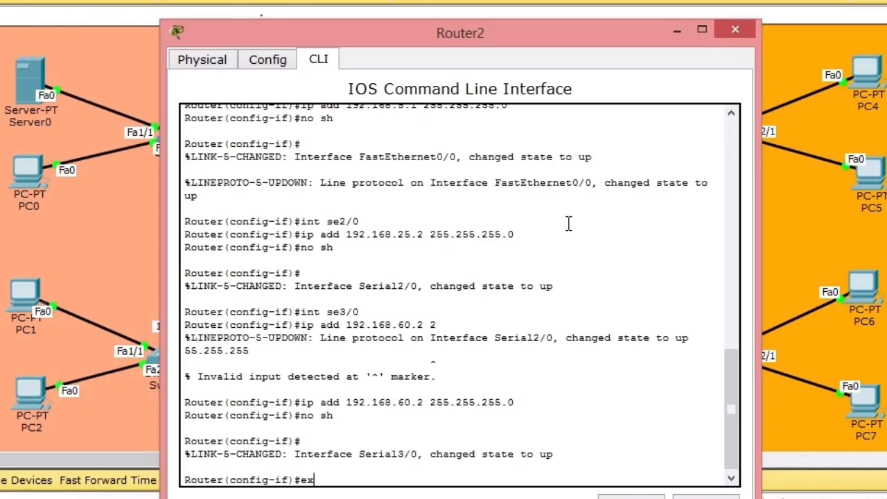
pyautogui.press('Return')
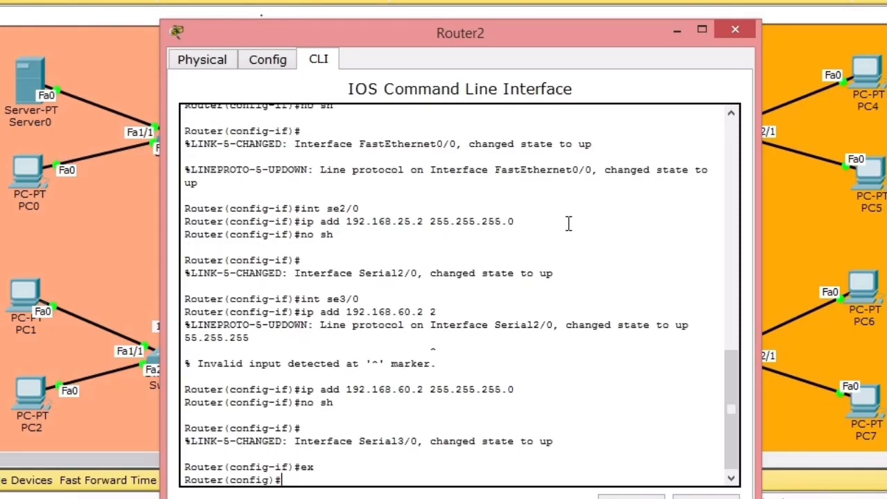
pyautogui.write('router rip')
pyautogui.press('Return')
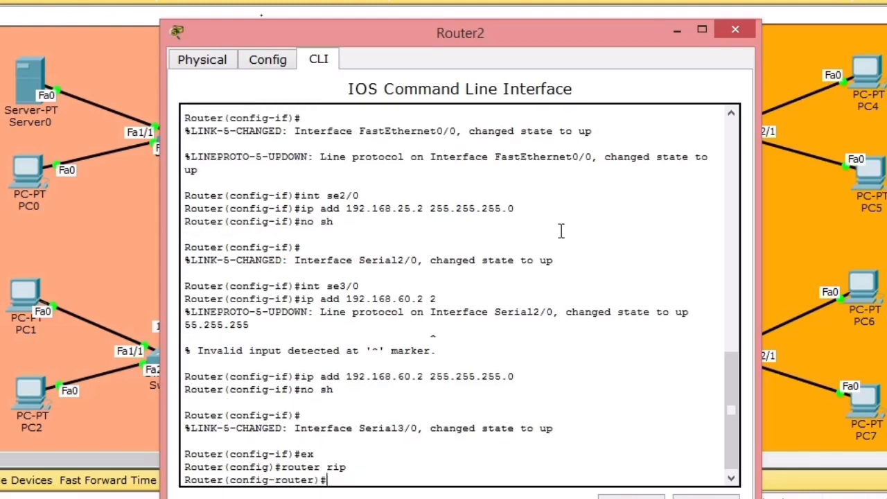
# Step: Exit RIP configuration on Router2 and enter the RIP routing process again
pyautogui.write('network')
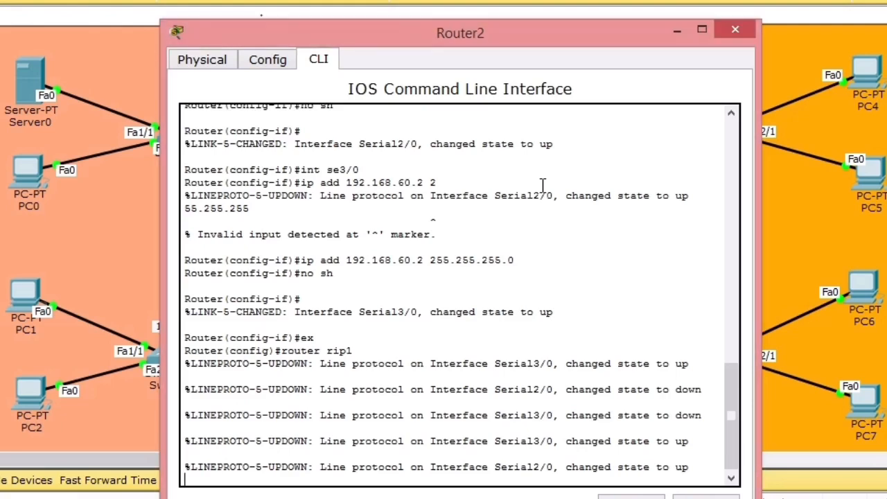
pyautogui.press('Return')
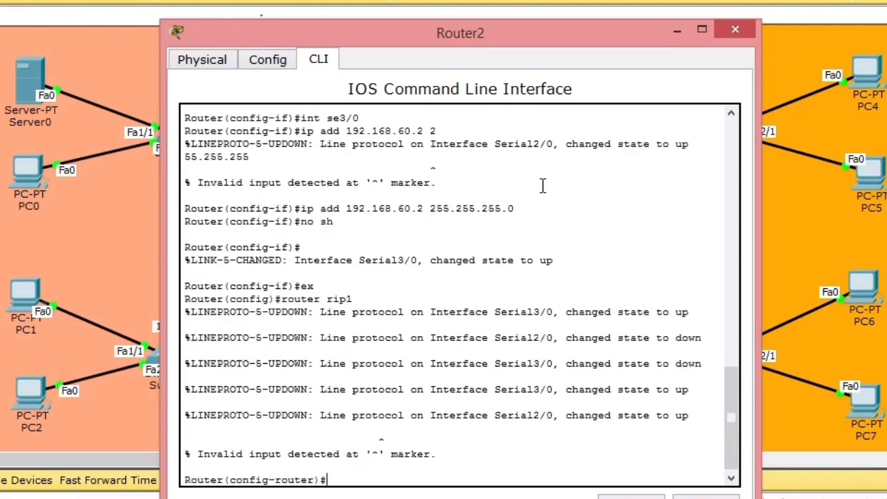
pyautogui.write('ex')
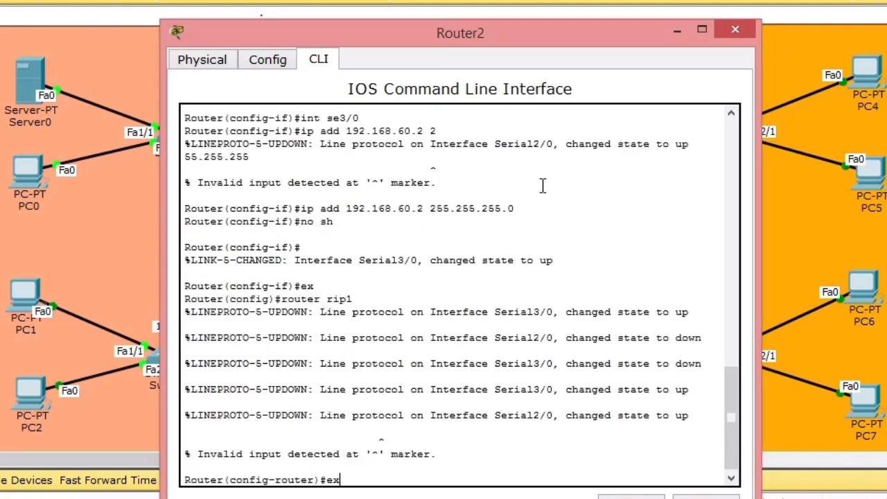
pyautogui.press('Return')
pyautogui.write('r(config)#router')
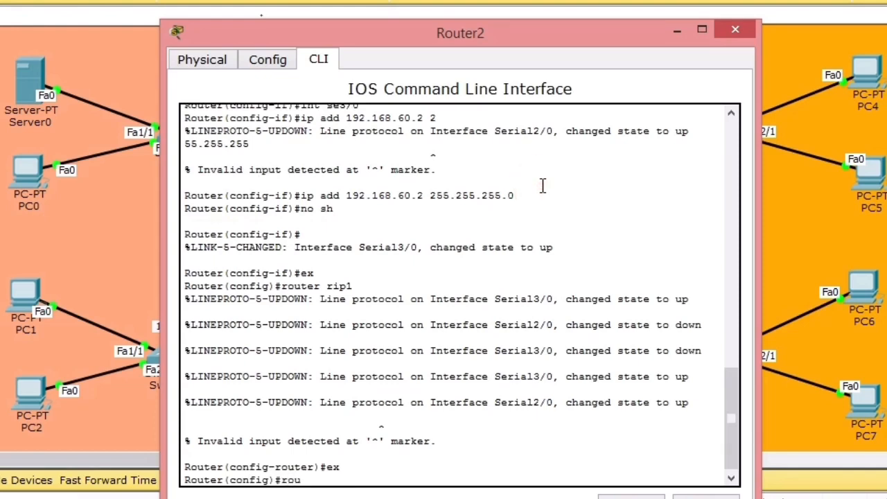
pyautogui.write(' rip')
pyautogui.press('Return')
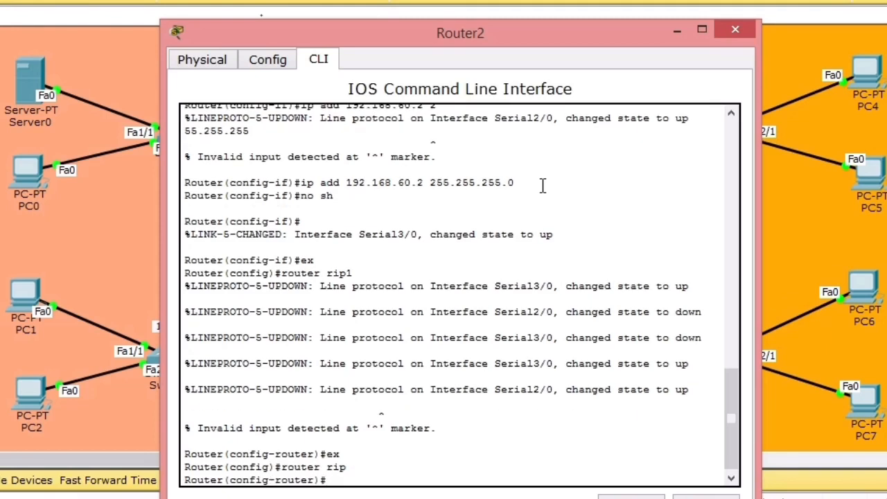
# Step: Advertise network 192.168.5.0 in Router2's RIP process, moving its window aside to uncover the RIP area's address labels
pyautogui.write('network 192.16')
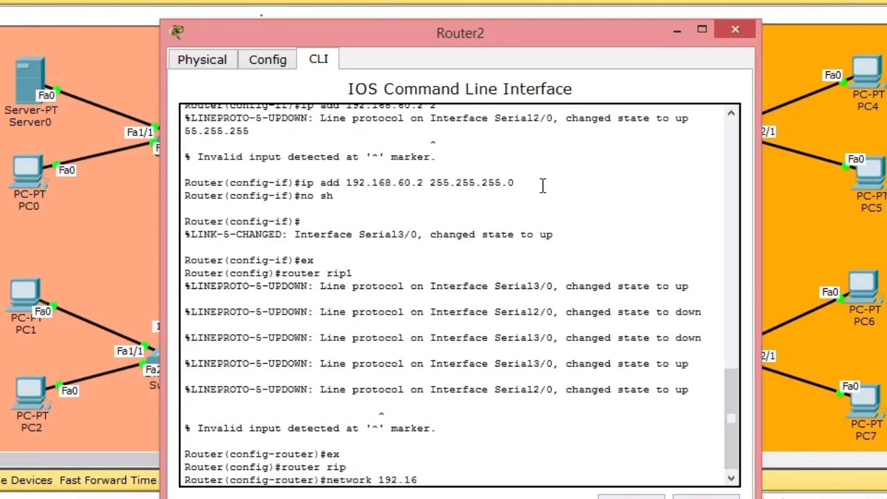
pyautogui.write('8.')
pyautogui.moveTo(556, 36); pyautogui.dragTo(443, 12)
pyautogui.write('5.0')
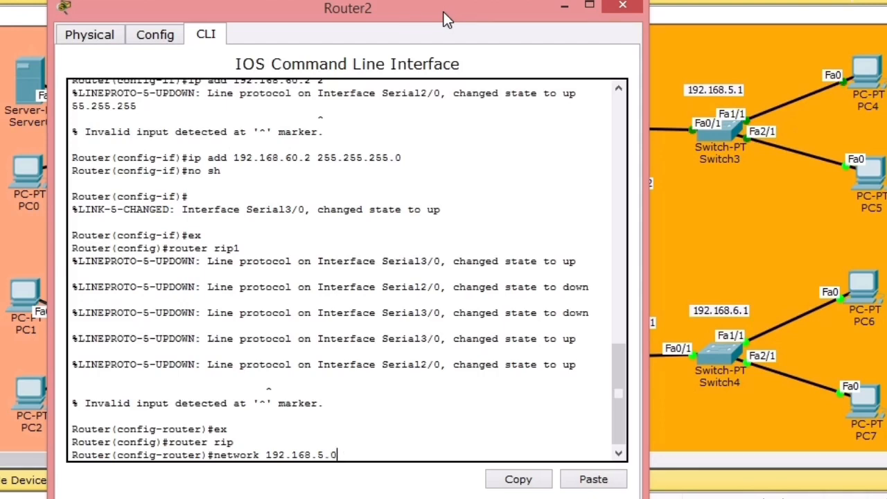
pyautogui.press('Return')
# Step: Advertise network 192.168.25.0 in Router2's RIP process, moving the window further to uncover Router2's serial address labels
pyautogui.write('networ')
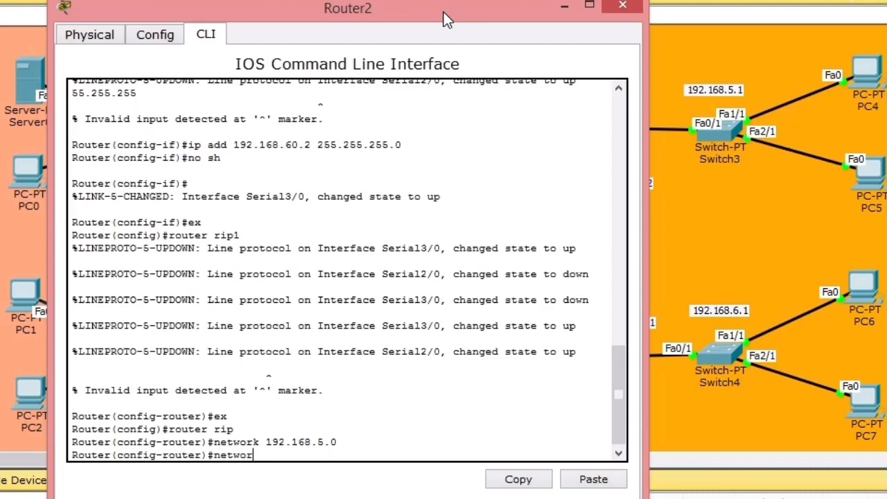
pyautogui.write('k 192.168.')
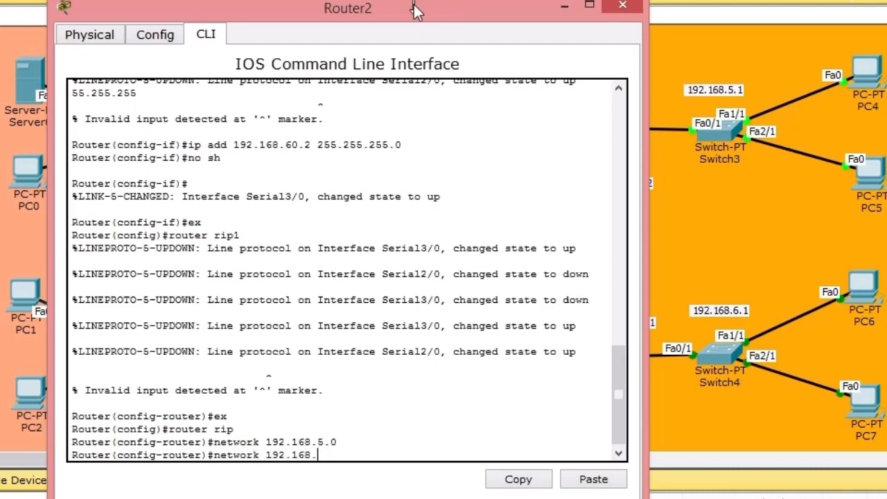
pyautogui.moveTo(374, 10); pyautogui.dragTo(239, 6)
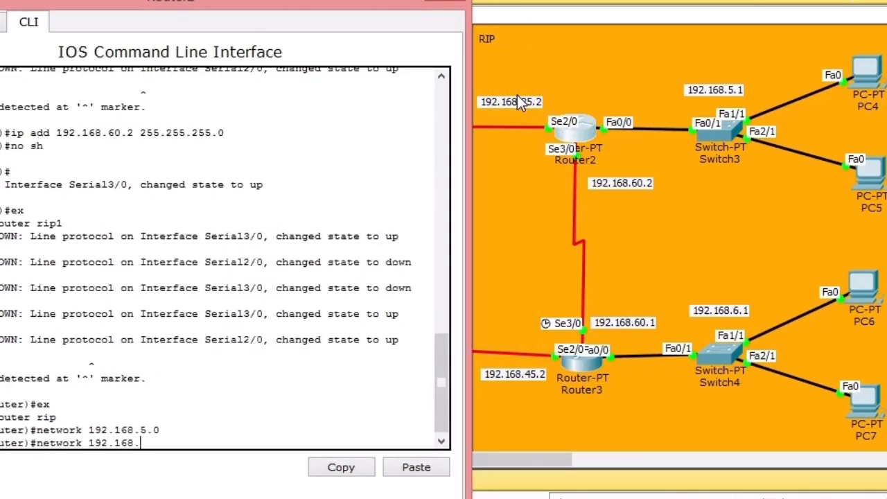
pyautogui.write('25.0')
pyautogui.press('Return')
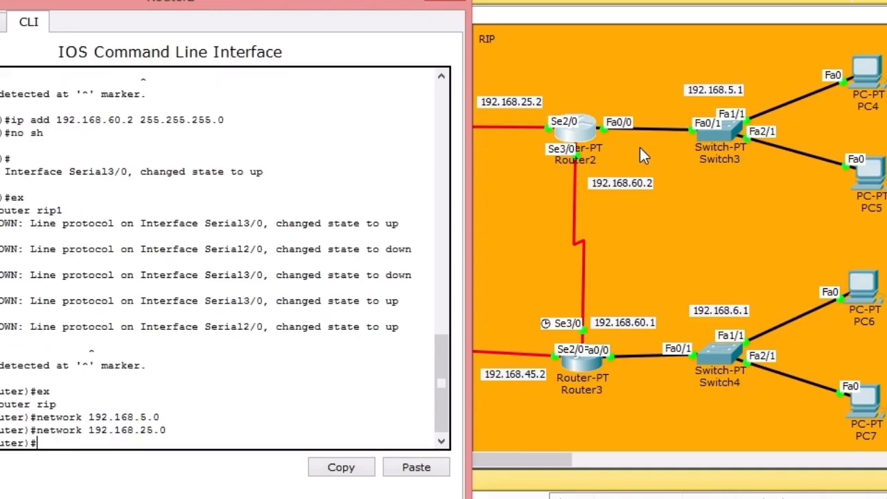
# Step: Advertise network 192.168.60.0 in Router2's RIP process and close the router's window
pyautogui.write('network 192.168')
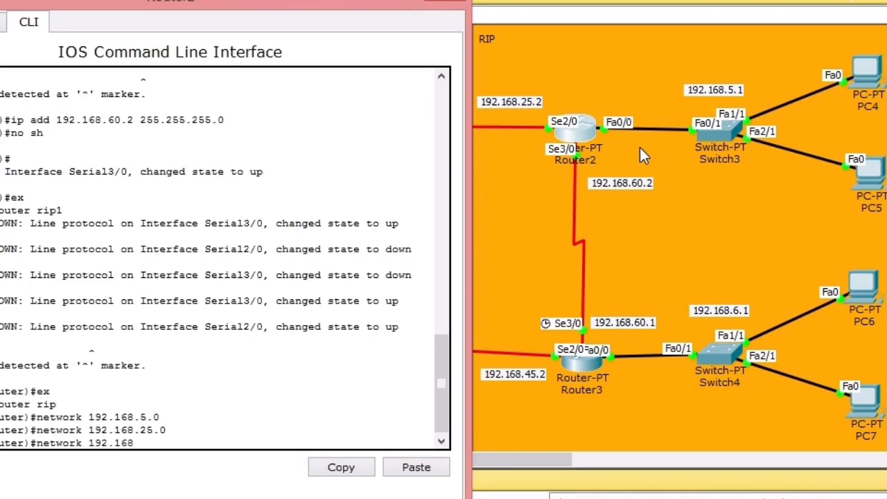
pyautogui.write('.60.0')
pyautogui.click(442, 4)
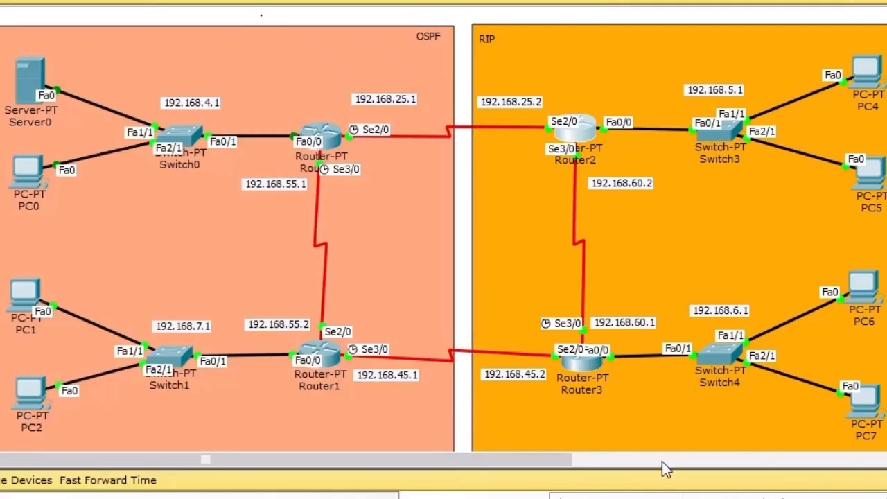
# Step: Open Router3's command line, leave interface configuration and start the RIP routing process
pyautogui.click(579, 367)
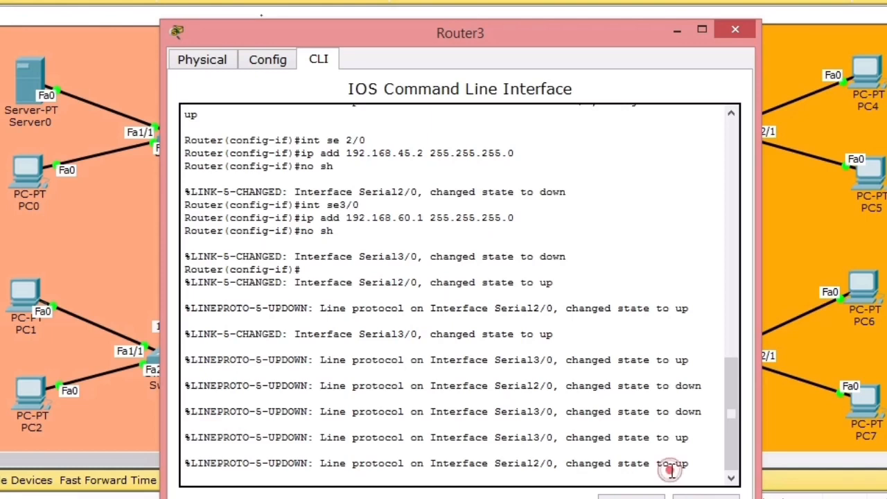
pyautogui.press('Return')
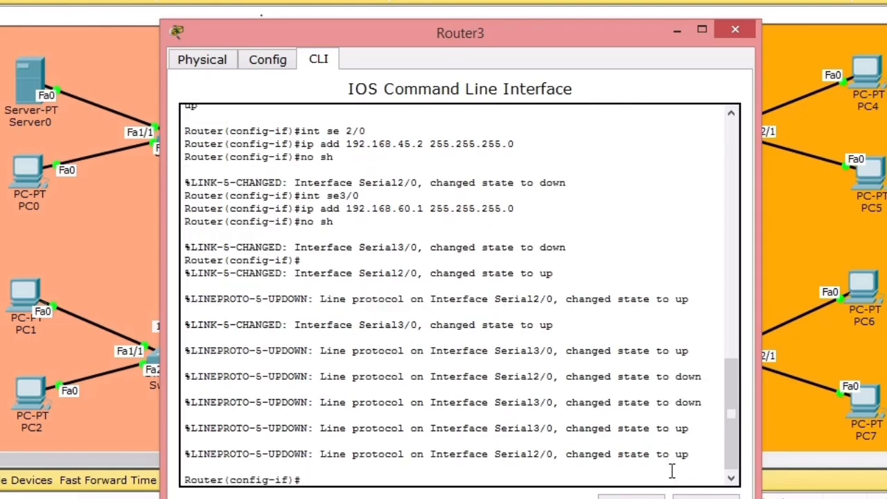
pyautogui.write('ex')
pyautogui.press('Return')
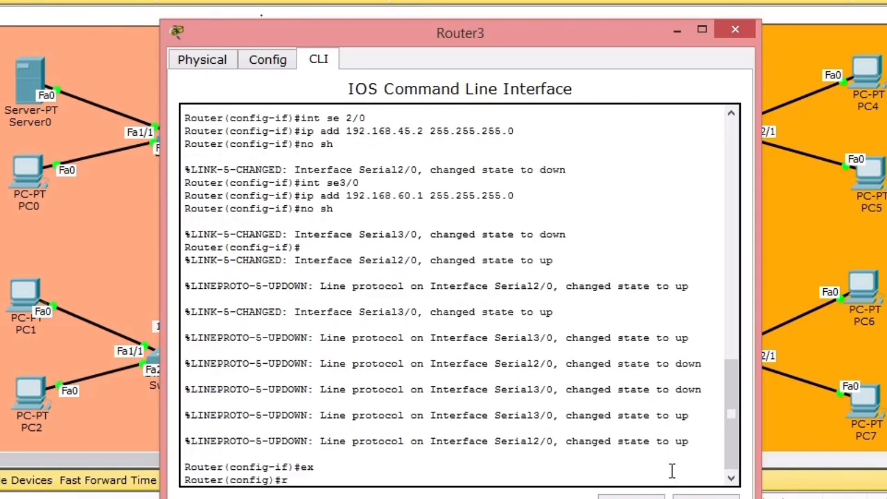
pyautogui.write('router rip')
pyautogui.press('Return')
# Step: Advertise network 192.168.6.0 in Router3's RIP process, moving its window aside to uncover the RIP area's address labels
pyautogui.moveTo(555, 33); pyautogui.dragTo(345, 16)
pyautogui.doubleClick(345, 16)
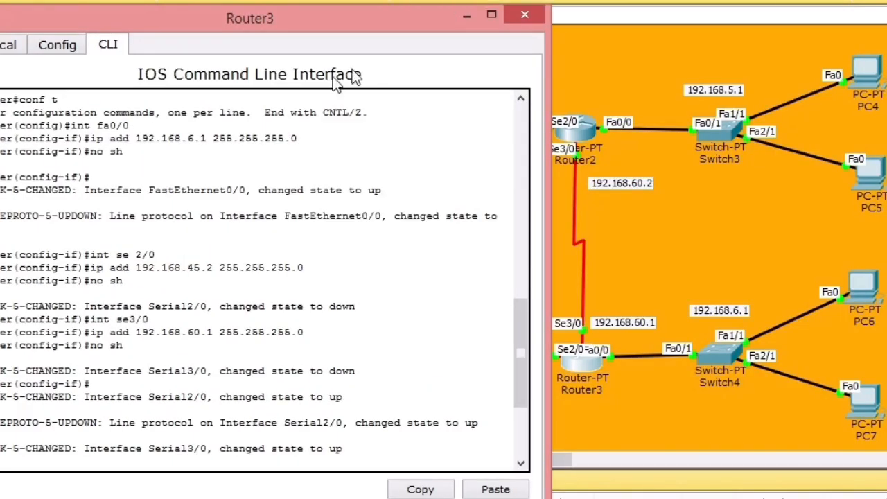
pyautogui.moveTo(340, 18); pyautogui.dragTo(287, 2)
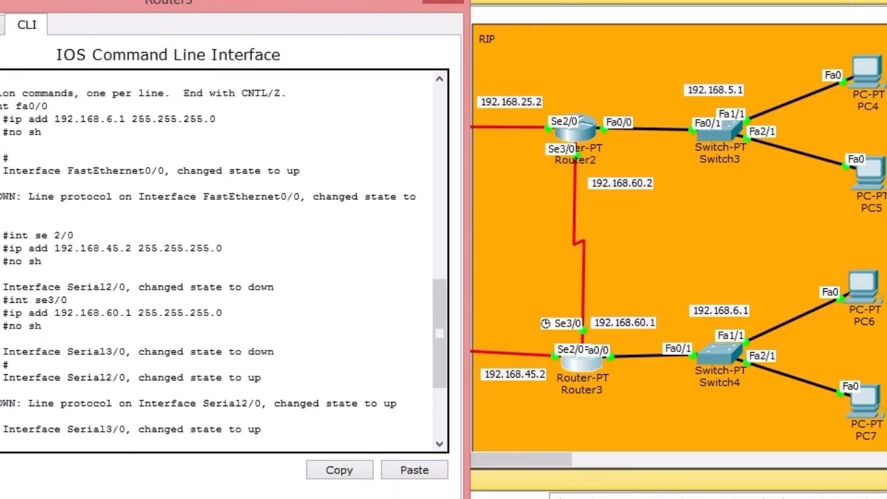
pyautogui.scroll(-4, 152, 406)
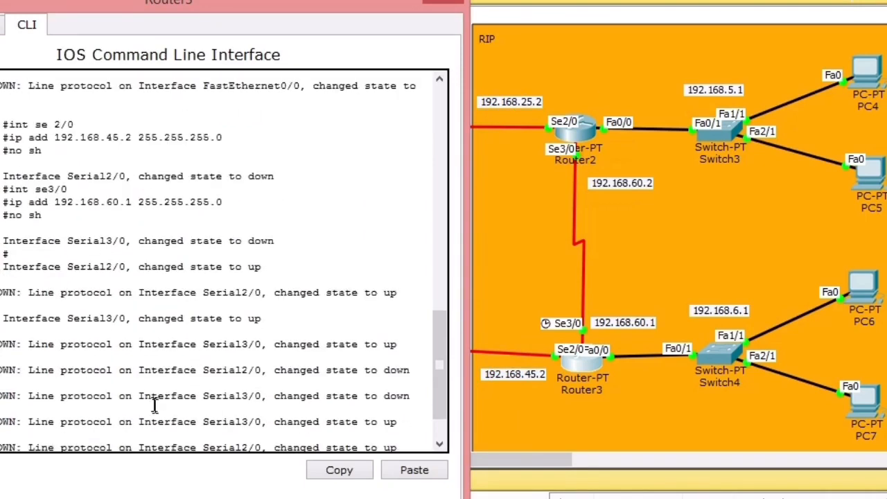
pyautogui.write('ne')
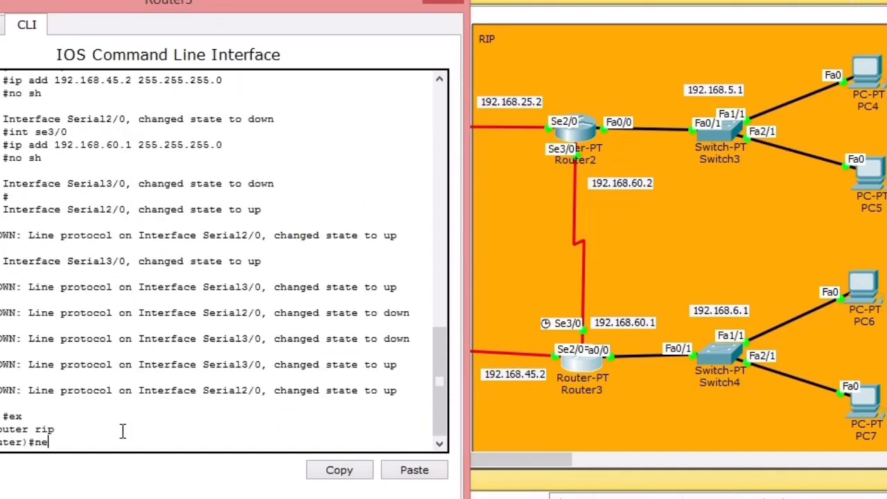
pyautogui.write('twork 192.168.6.0')
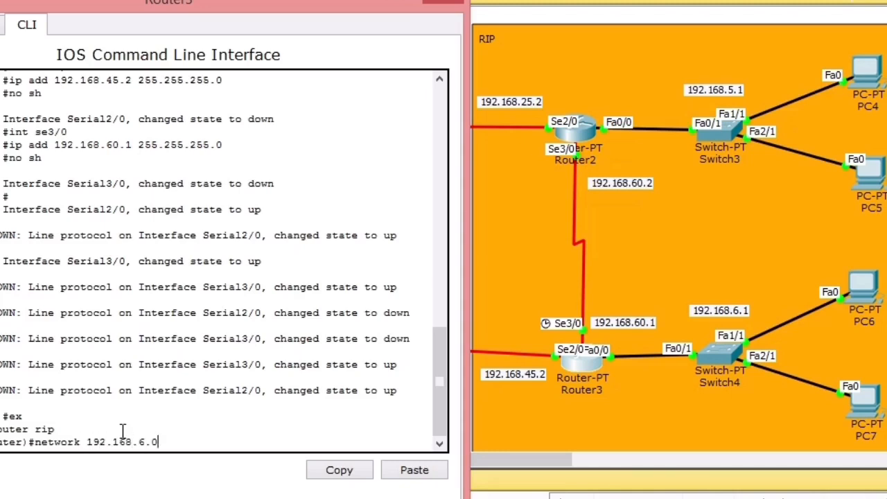
pyautogui.press('Return')
# Step: Advertise network 192.168.45.0 in Router3's RIP process
pyautogui.write('network 1')
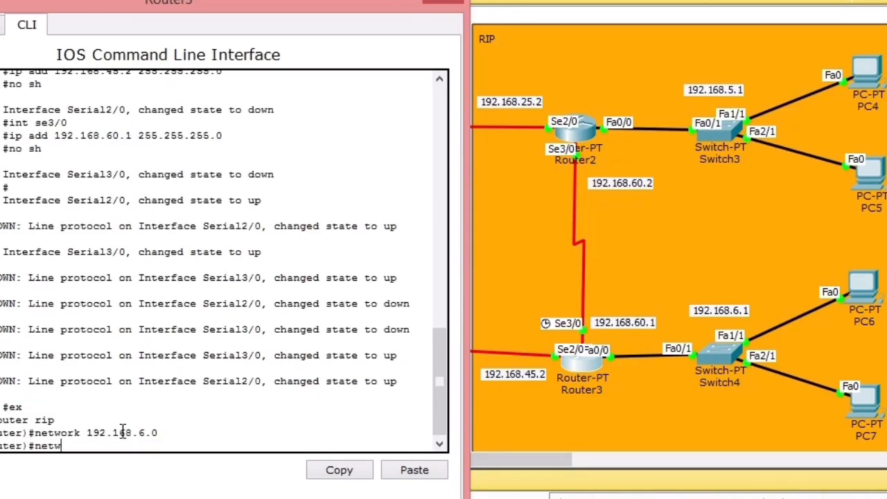
pyautogui.write('92.')
pyautogui.write('45.0')
pyautogui.press('BackSpace')
pyautogui.press('BackSpace')
pyautogui.press('BackSpace')
pyautogui.press('BackSpace')
pyautogui.press('BackSpace')
pyautogui.write('.168.45.0')
pyautogui.press('Return')
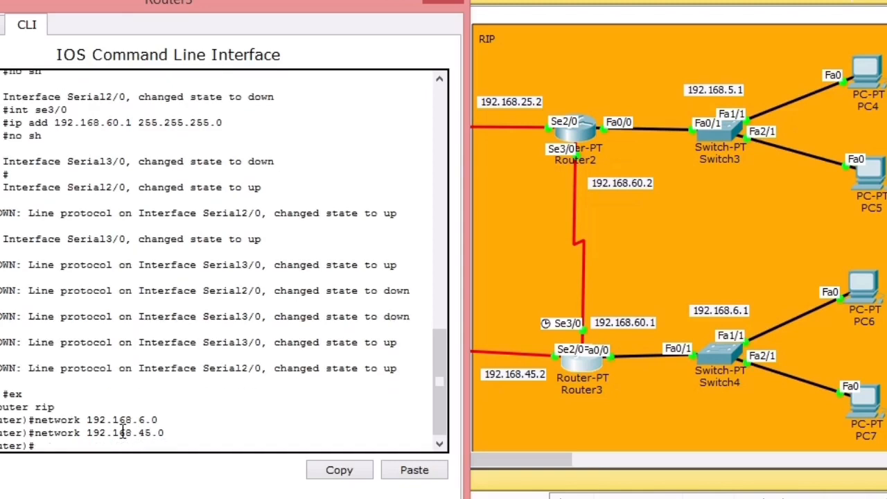
# Step: Advertise network 192.168.60.0 in Router3's RIP process and close the router's window
pyautogui.write('network 192.168.60')
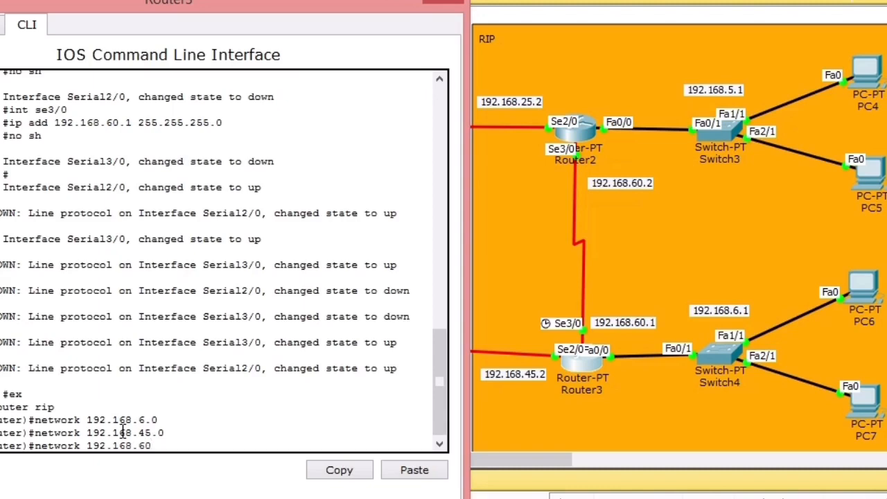
pyautogui.write('.0')
pyautogui.click(443, 3)
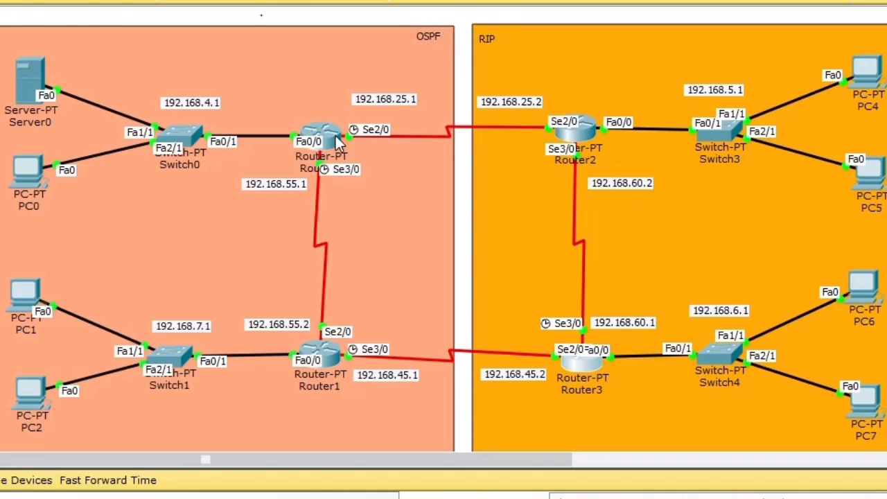
# Step: Open Router0's command line, leave OSPF configuration and start the RIP routing process
pyautogui.moveTo(338, 142)
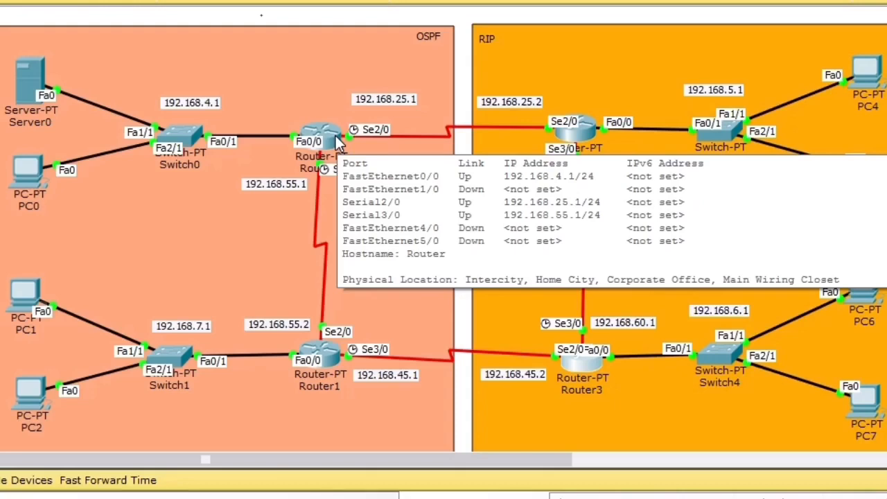
pyautogui.click(320, 138)
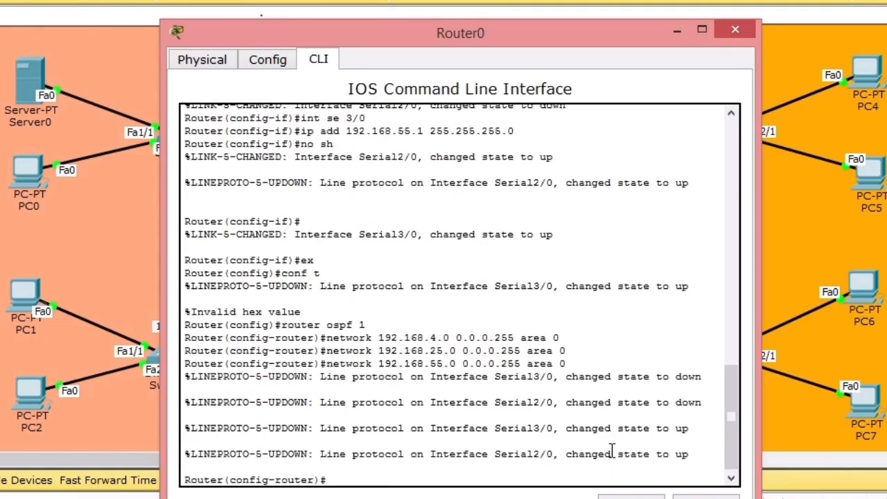
pyautogui.write('ex')
pyautogui.press('Return')
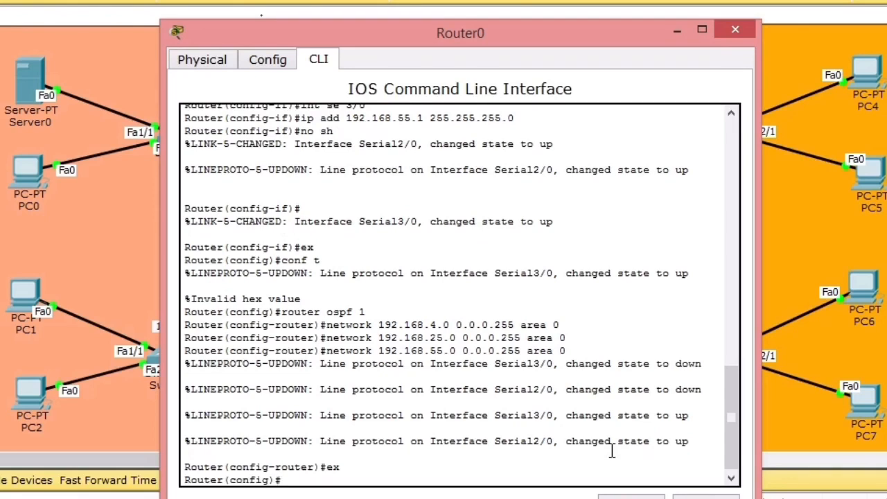
pyautogui.write('router rip')
pyautogui.press('Return')
pyautogui.write('network')
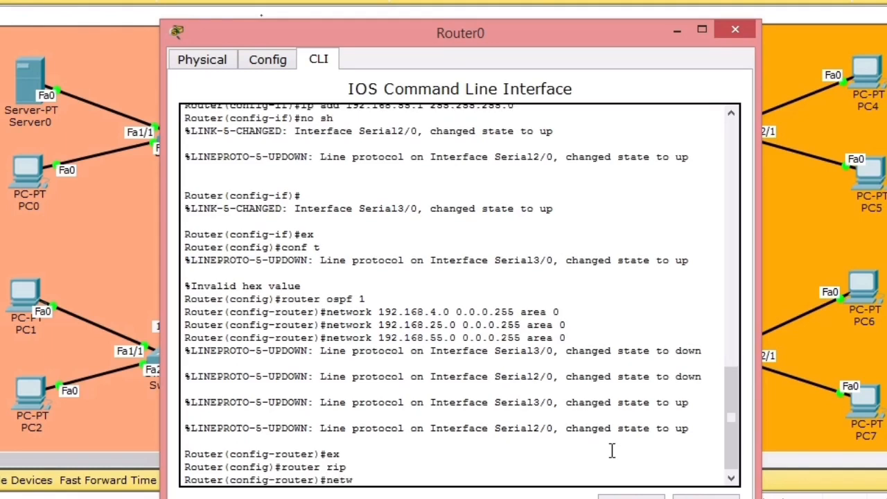
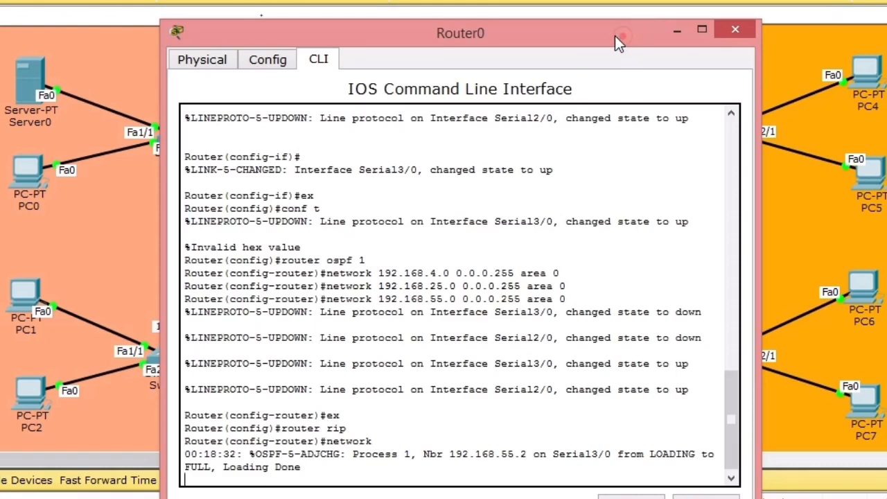
pyautogui.moveTo(614, 36); pyautogui.dragTo(558, 0)
pyautogui.click(276, 413)
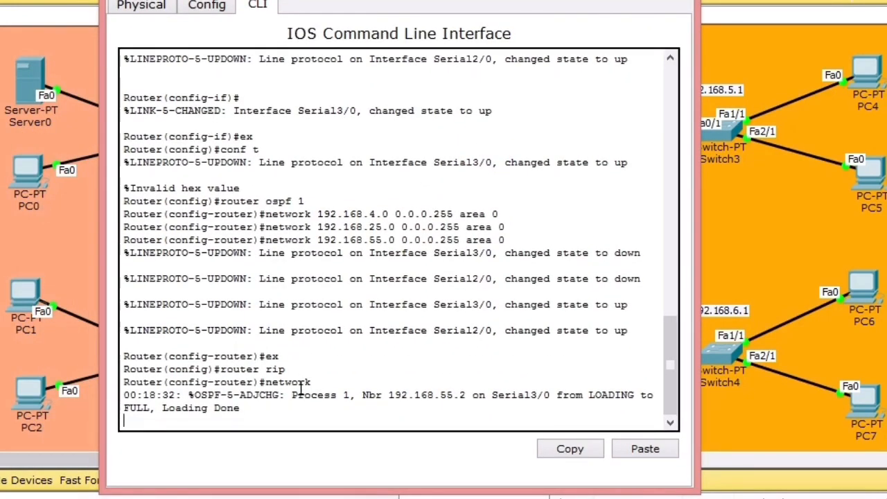
pyautogui.press('Return')
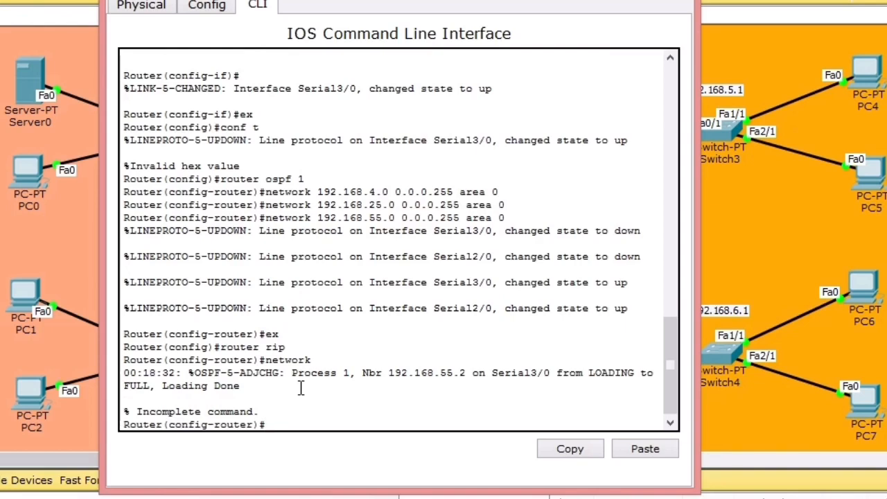
pyautogui.write('ex')
pyautogui.press('Return')
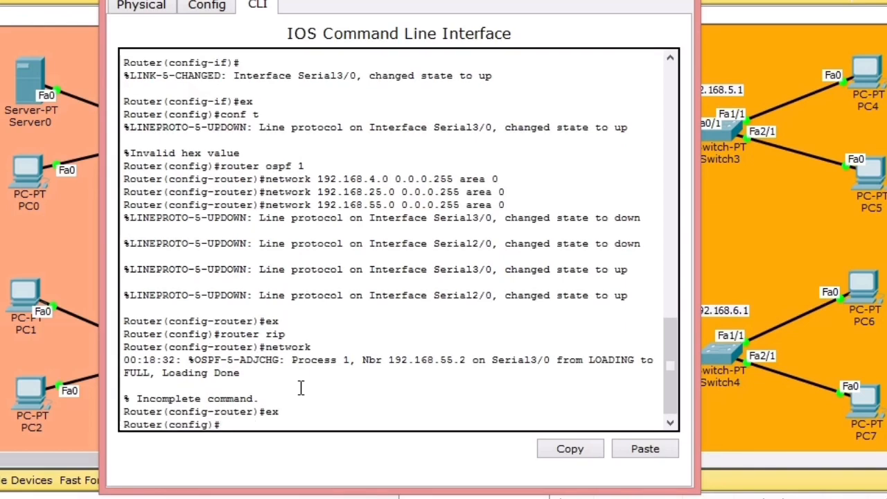
pyautogui.write('router rip')
pyautogui.press('Return')
# Step: Advertise network 192.168.25.0 in Router0's RIP process
pyautogui.write('net')
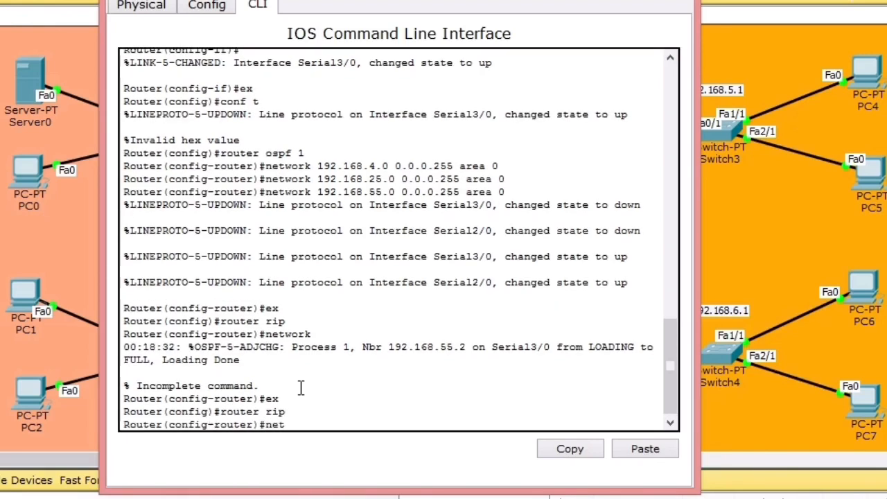
pyautogui.write('work')
pyautogui.write('192.168.25.')
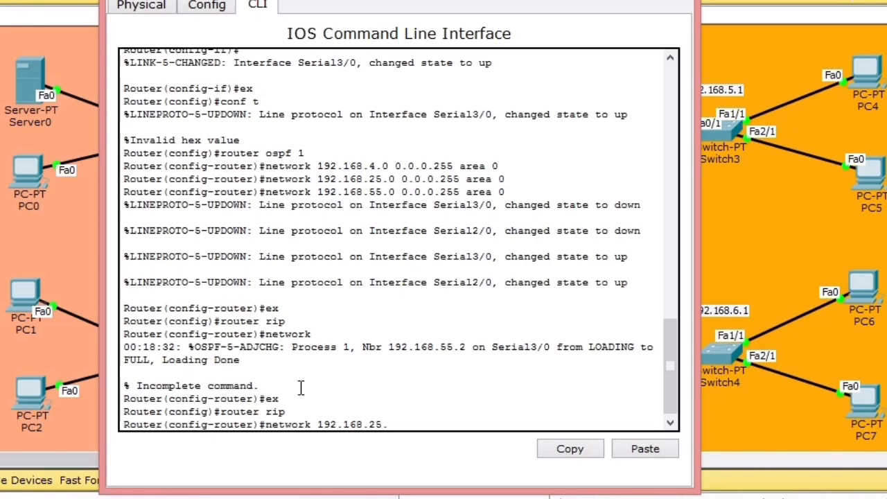
pyautogui.write('0')
pyautogui.press('Return')
# Step: Advertise network 192.168.4.0 in Router0's RIP process and close the router's window
pyautogui.write('nfig-router)#n')
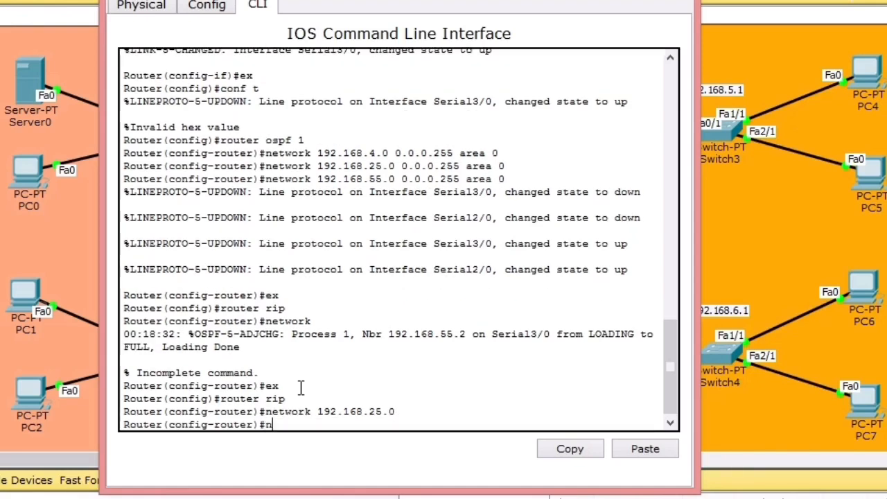
pyautogui.write('etwork 192.168')
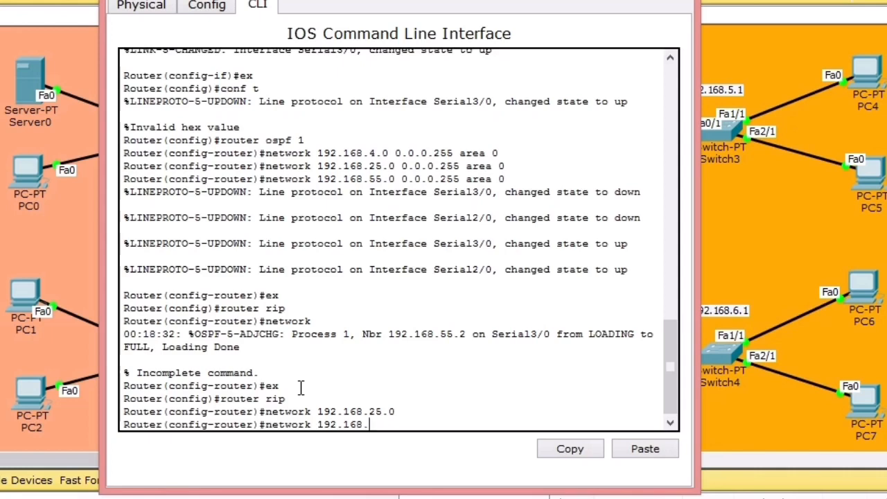
pyautogui.write('.4.0')
pyautogui.click(679, 15)
# Step: Open Router1's command line, leave OSPF configuration and start the RIP routing process
pyautogui.click(330, 357)
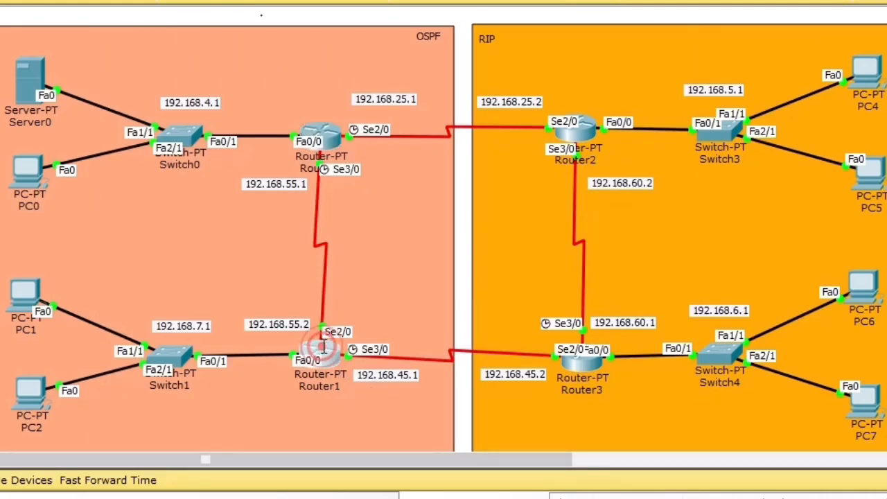
pyautogui.press('Return')
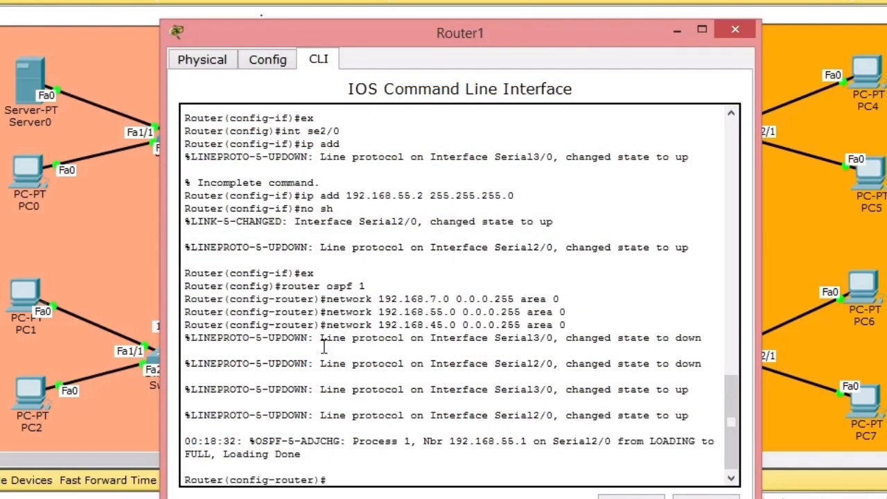
pyautogui.write('ex')
pyautogui.press('Return')
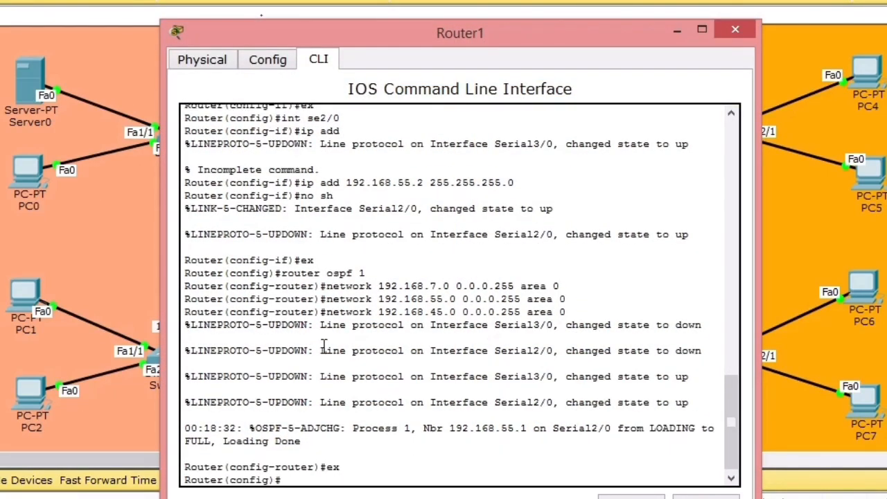
pyautogui.write('router rip')
pyautogui.press('Return')
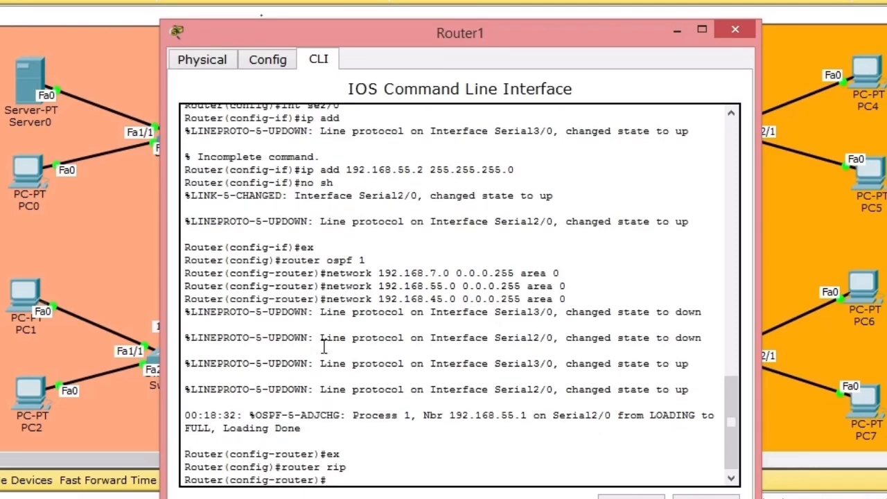
# Step: Advertise network 192.168.45.0 in Router1's RIP process, shifting its window to uncover the OSPF area's address labels
pyautogui.write('network 192.168')
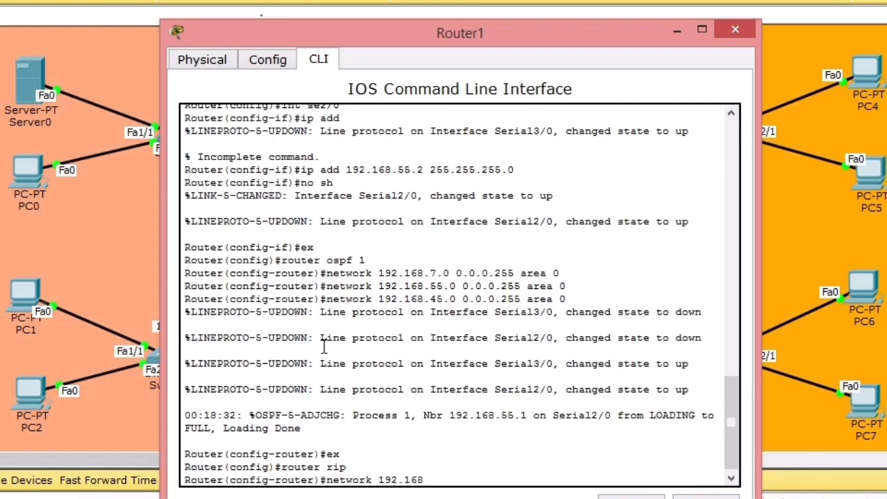
pyautogui.moveTo(544, 38); pyautogui.dragTo(592, 24)
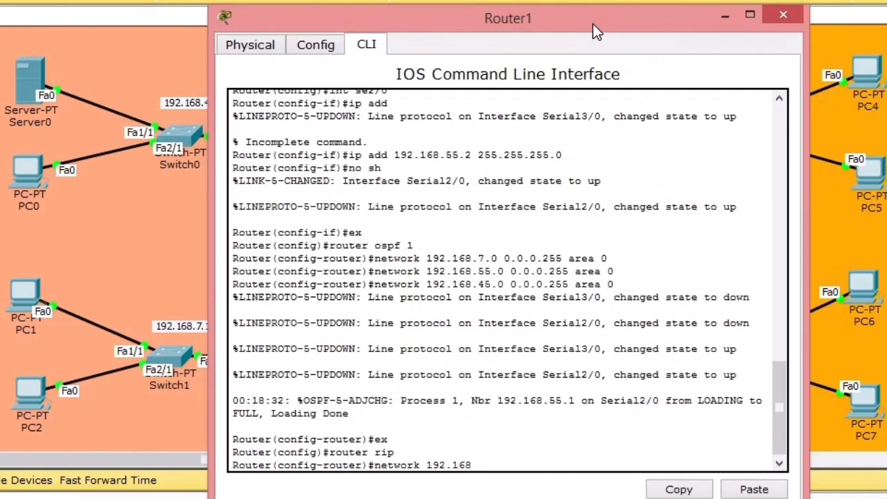
pyautogui.write('.45.0')
pyautogui.press('Return')
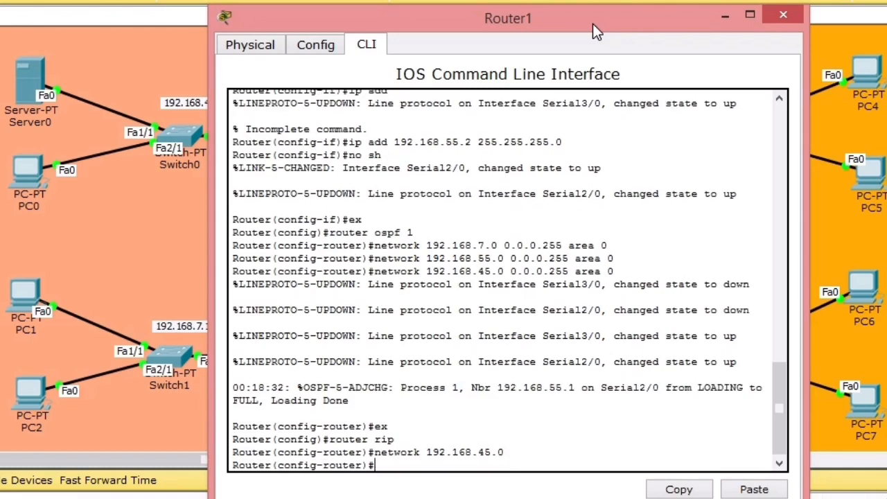
# Step: Advertise network 192.168.7.0 in Router1's RIP process and close the router's window
pyautogui.write('network')
pyautogui.write('192.168.7')
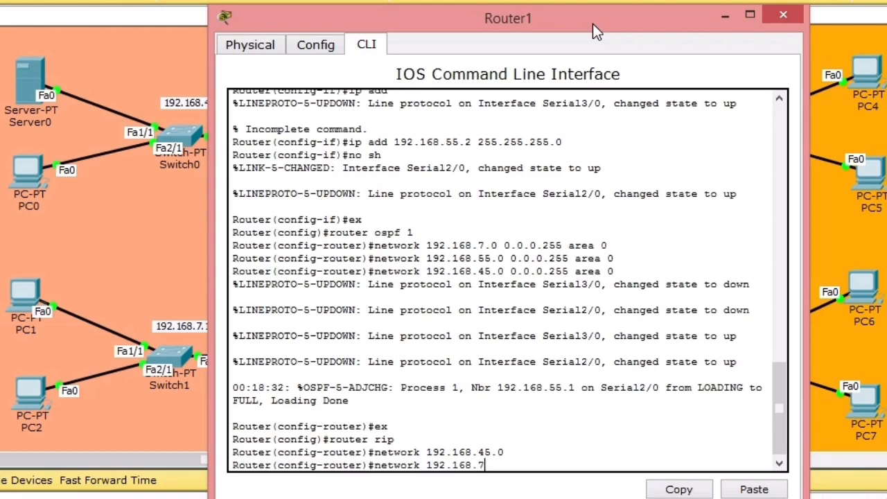
pyautogui.write('.0')
pyautogui.click(769, 14)
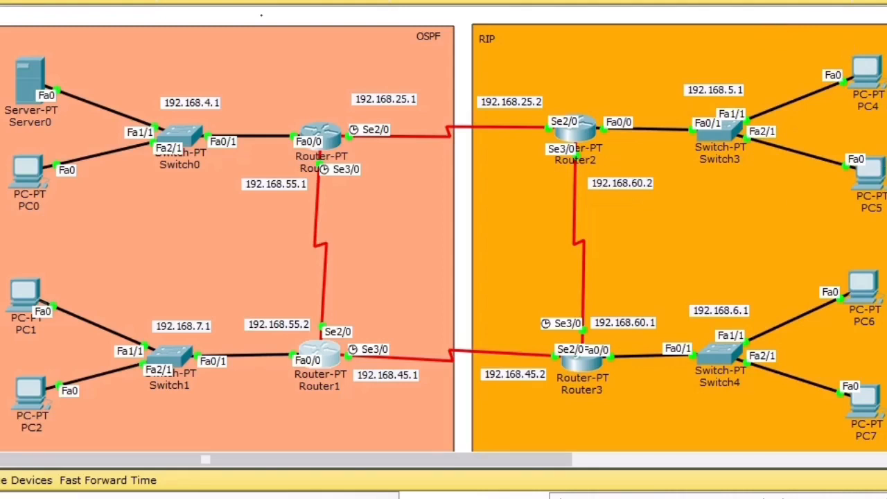
# Step: Open Router2's command line, leave RIP configuration and start OSPF process 1
pyautogui.click(575, 130)
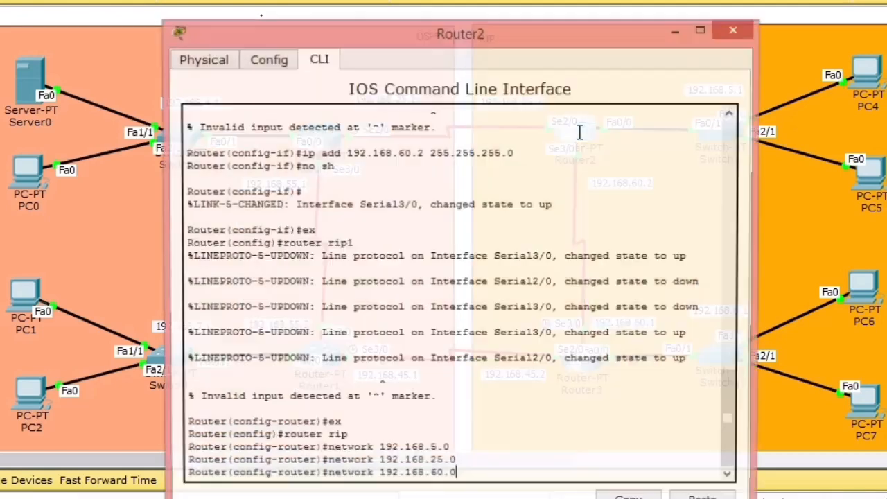
pyautogui.write('ex')
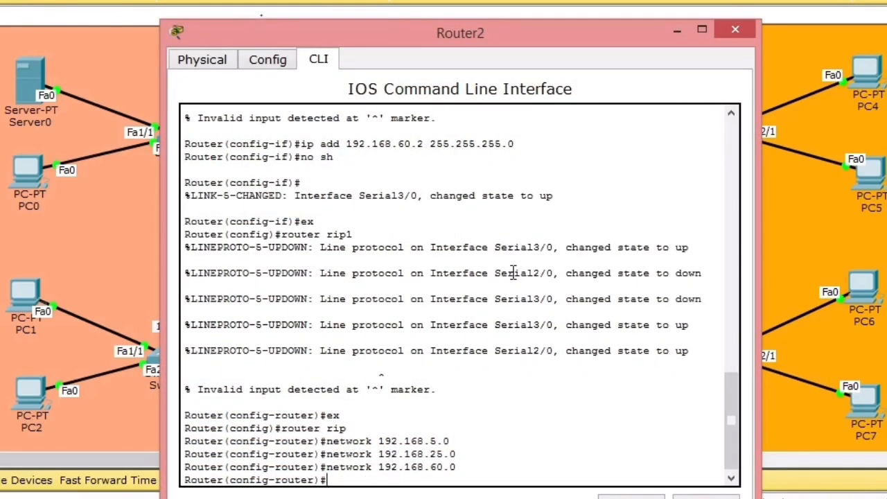
pyautogui.press('Return')
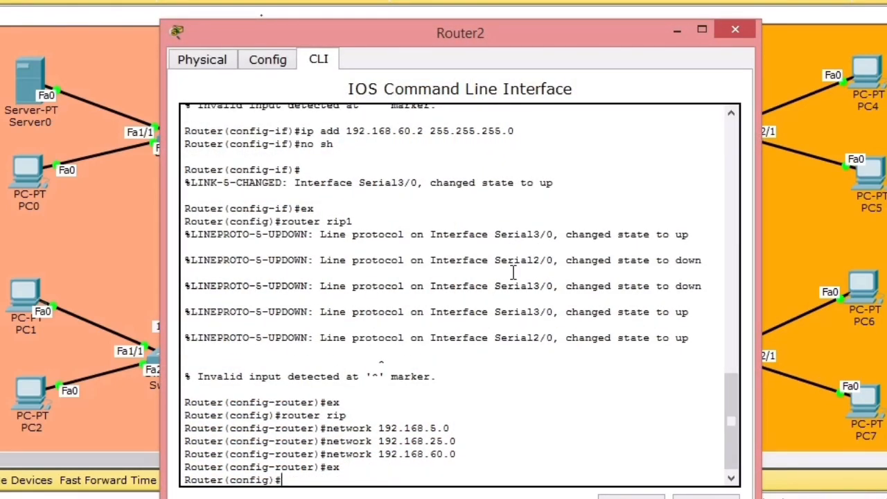
pyautogui.write('router ospf 1')
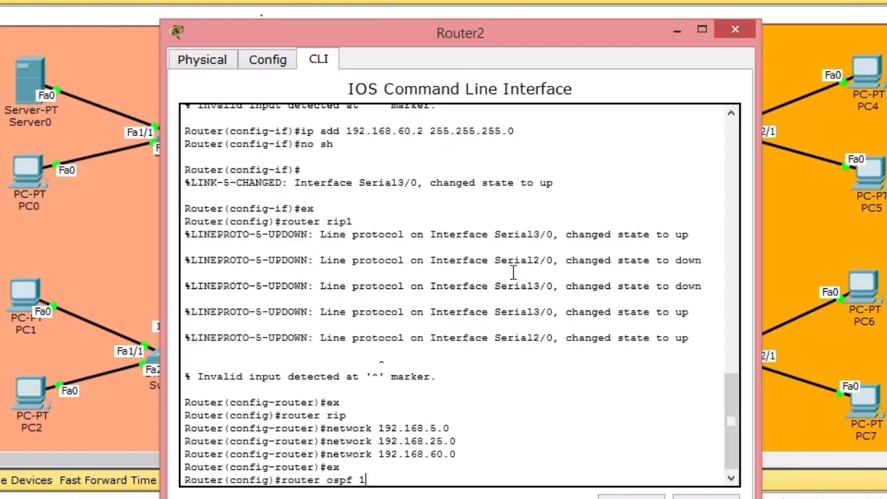
pyautogui.press('Return')
# Step: Advertise network 192.168.25.0 with wildcard 0.0.0.255 in area 0 of Router2's OSPF process, shifting its window to uncover the OSPF area
pyautogui.write('networ')
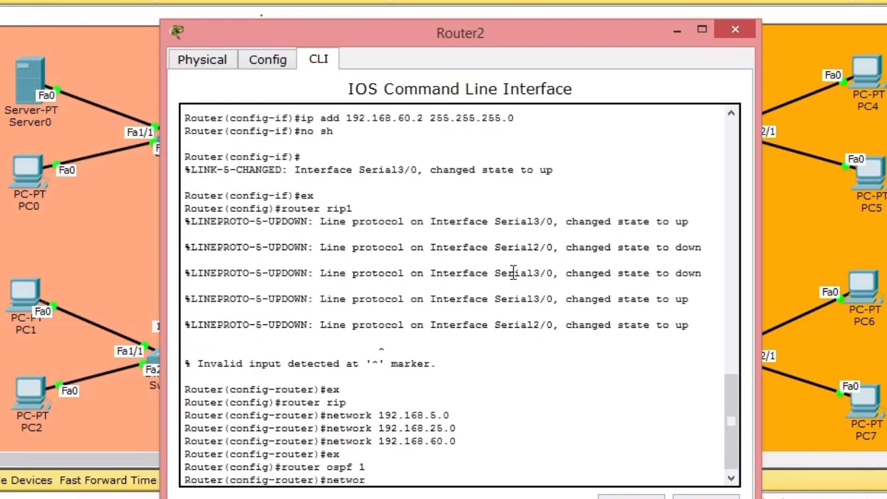
pyautogui.write('k')
pyautogui.write('192.168.')
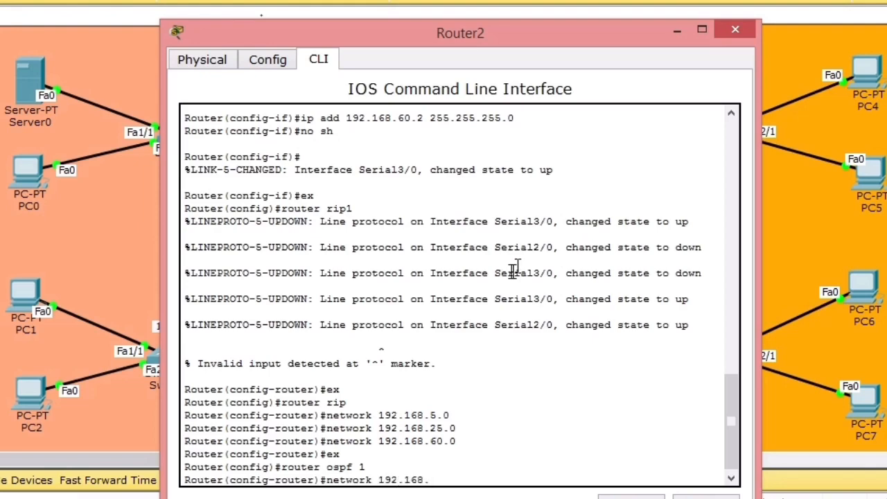
pyautogui.moveTo(586, 26); pyautogui.dragTo(762, 15)
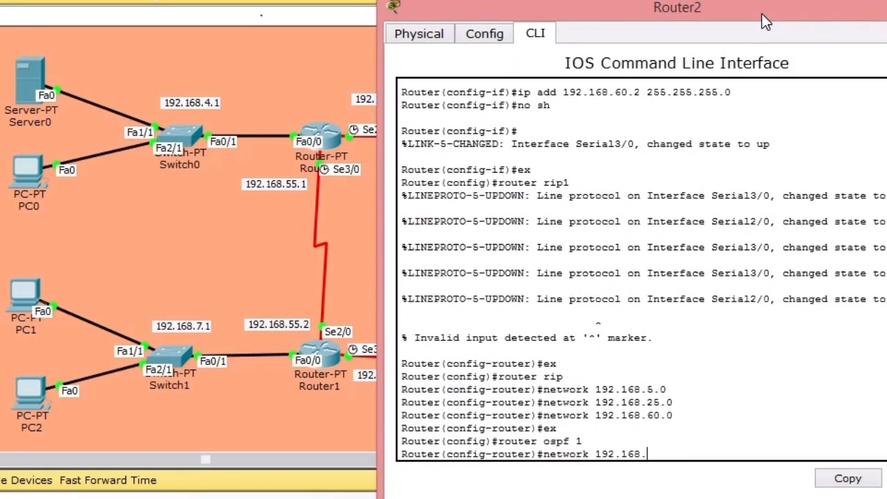
pyautogui.write('25.0')
pyautogui.write('0.0.0.255 area')
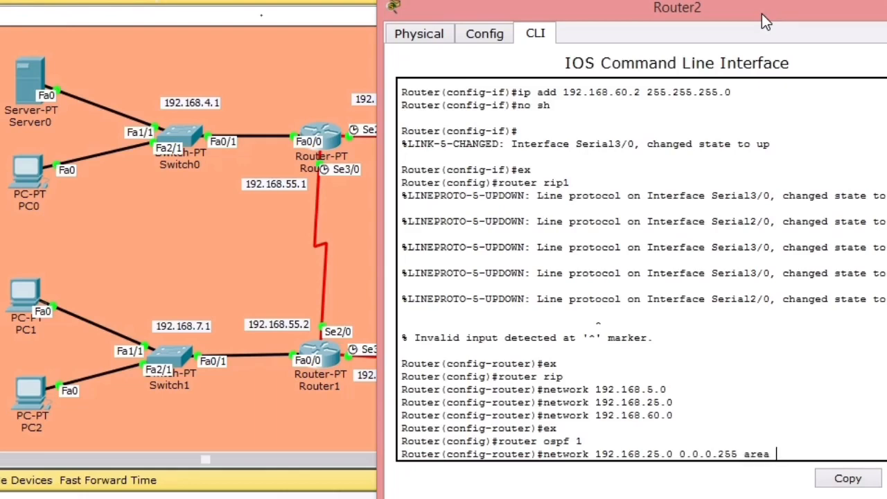
pyautogui.write(' 0')
pyautogui.press('Return')
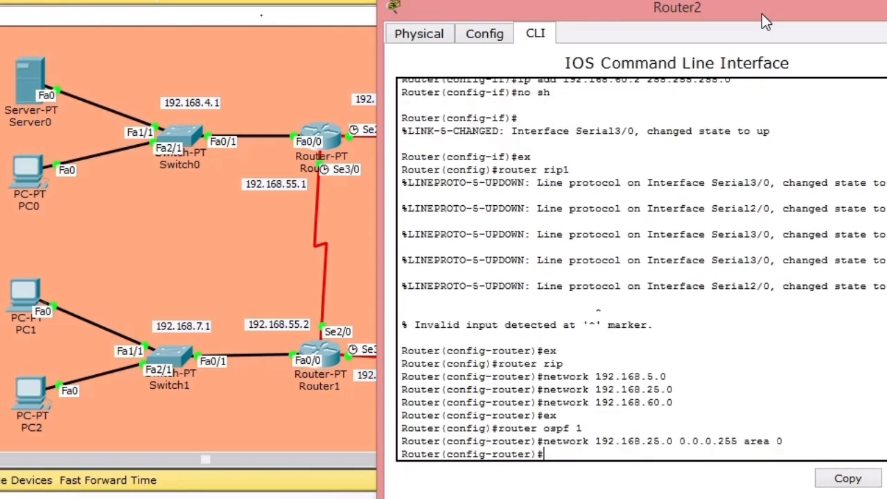
# Step: Advertise network 192.168.4.0 with wildcard 0.0.0.255 in area 0 of Router2's OSPF process and close the router's window
pyautogui.write('network 192.168')
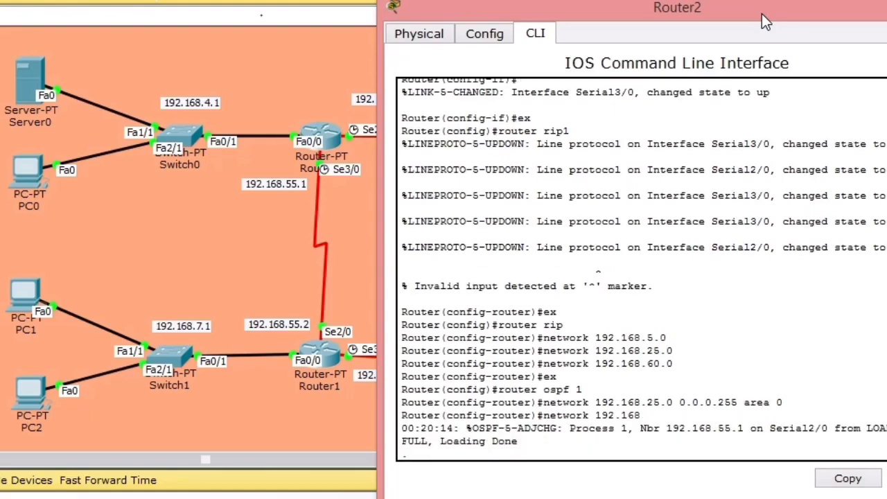
pyautogui.press('Return')
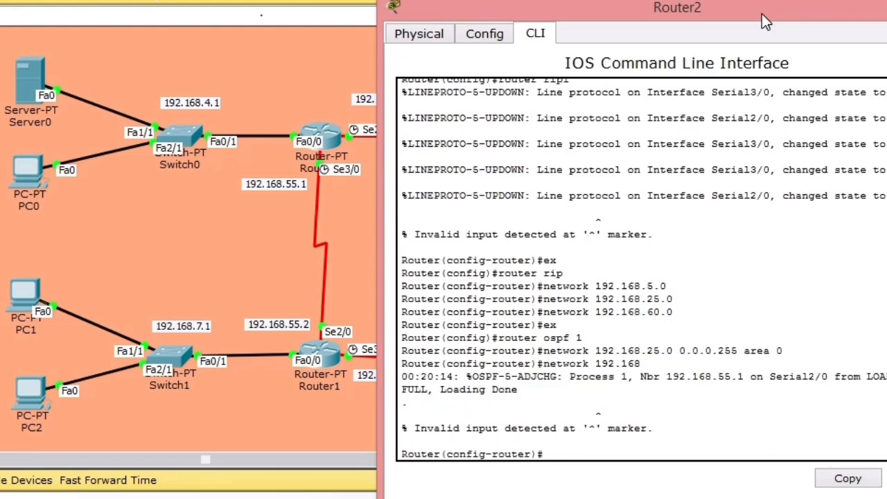
pyautogui.write('network 19')
pyautogui.write('2.168')
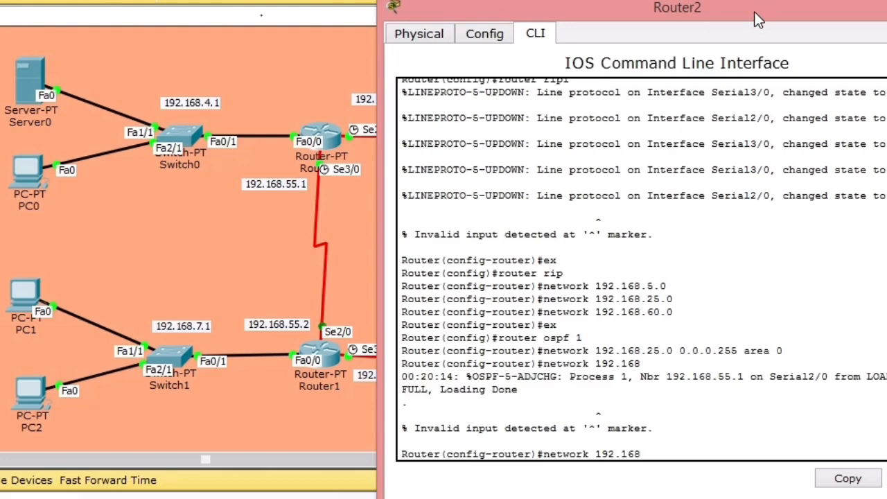
pyautogui.moveTo(759, 19); pyautogui.dragTo(748, 209)
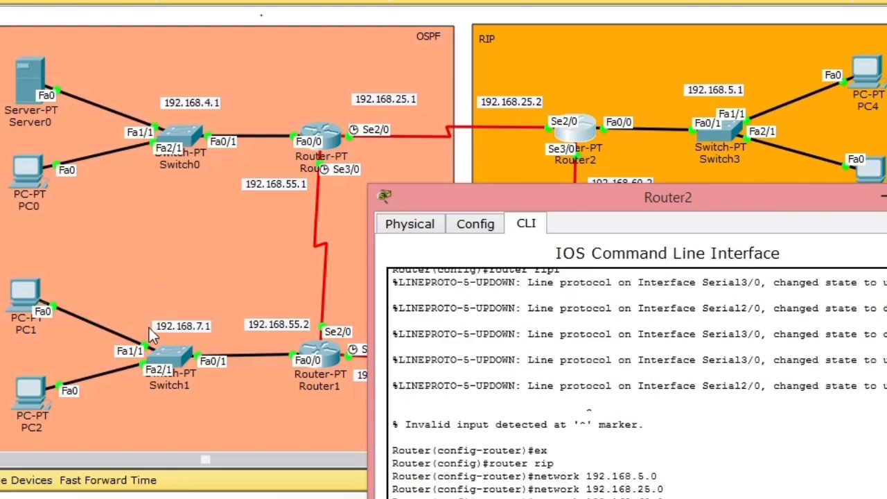
pyautogui.moveTo(731, 198); pyautogui.dragTo(737, 0)
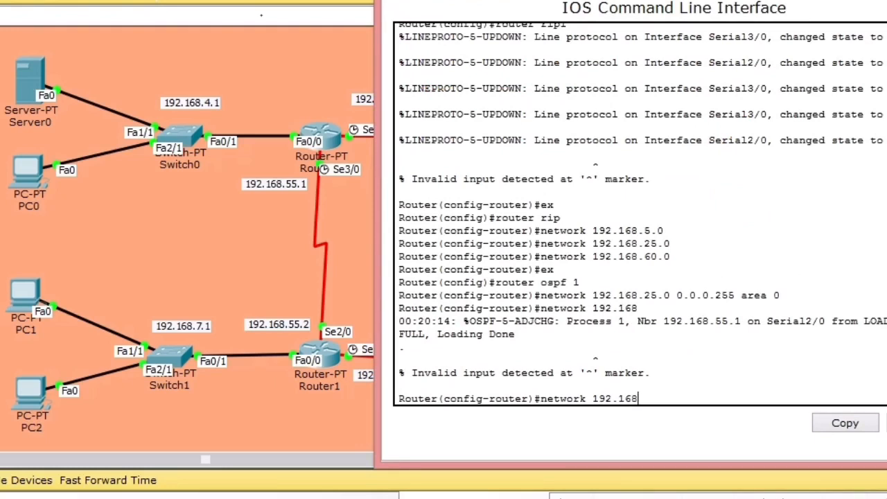
pyautogui.write('.4.0 0.0.0.255 area')
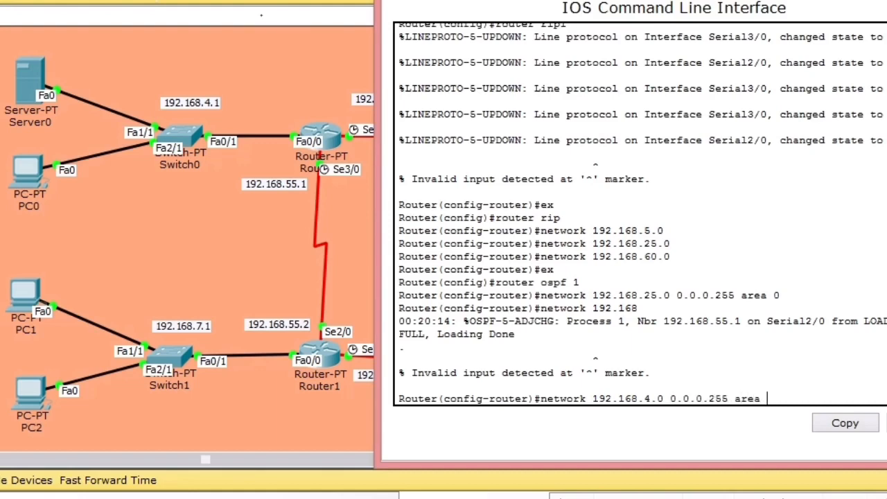
pyautogui.write(' 0')
pyautogui.click(885, 2)
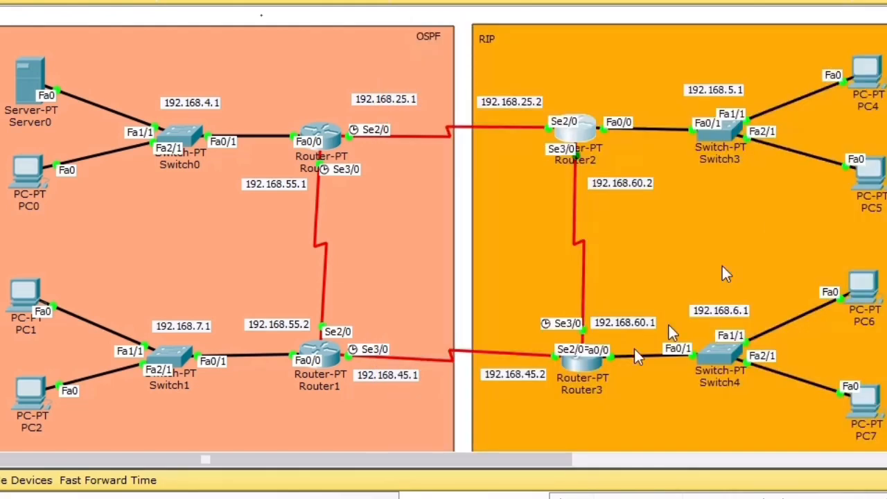
# Step: Open Router3's command line beside the OSPF area, leave RIP configuration and start OSPF process 1
pyautogui.click(585, 364)
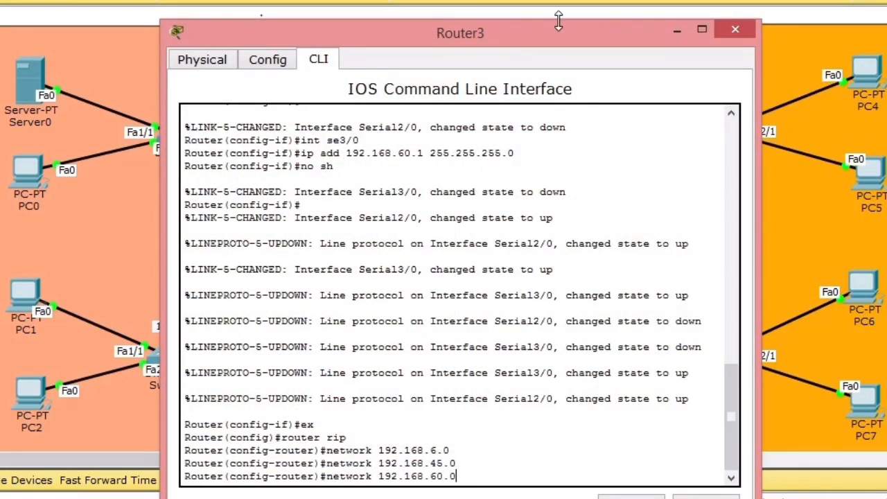
pyautogui.moveTo(550, 39); pyautogui.dragTo(785, 0)
pyautogui.moveTo(848, 42); pyautogui.dragTo(768, 4)
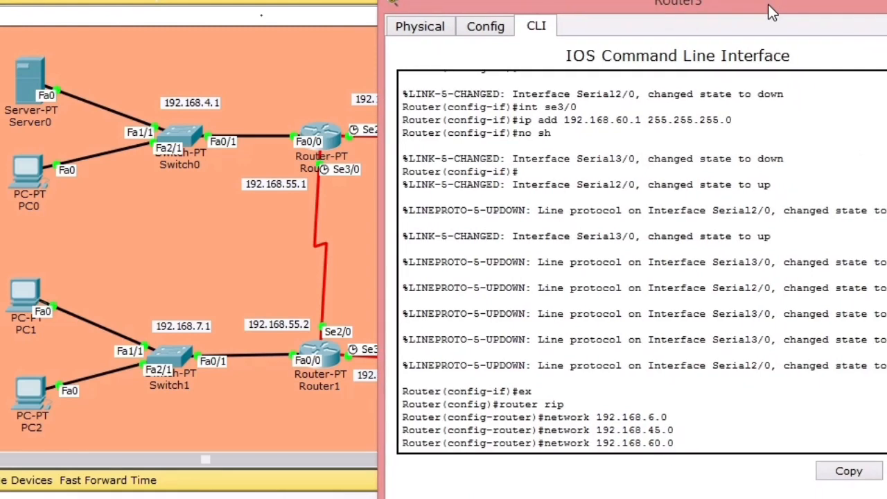
pyautogui.press('Return')
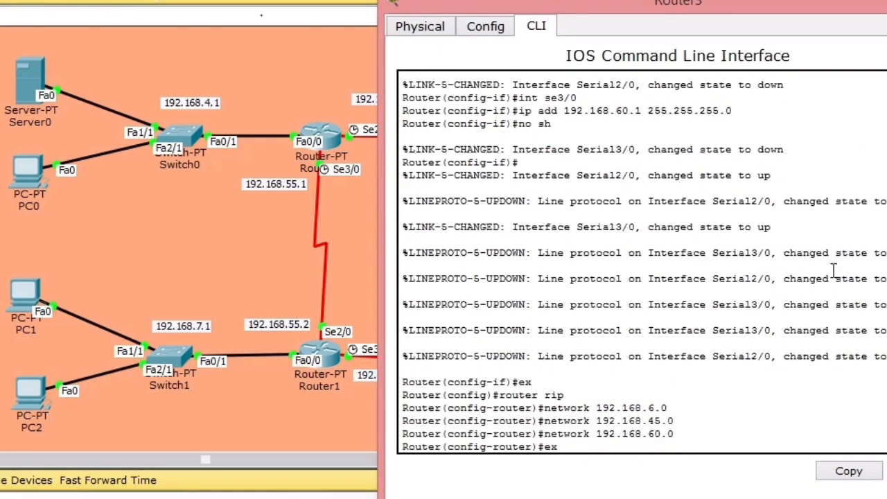
pyautogui.write('ex')
pyautogui.press('Return')
pyautogui.write('rou')
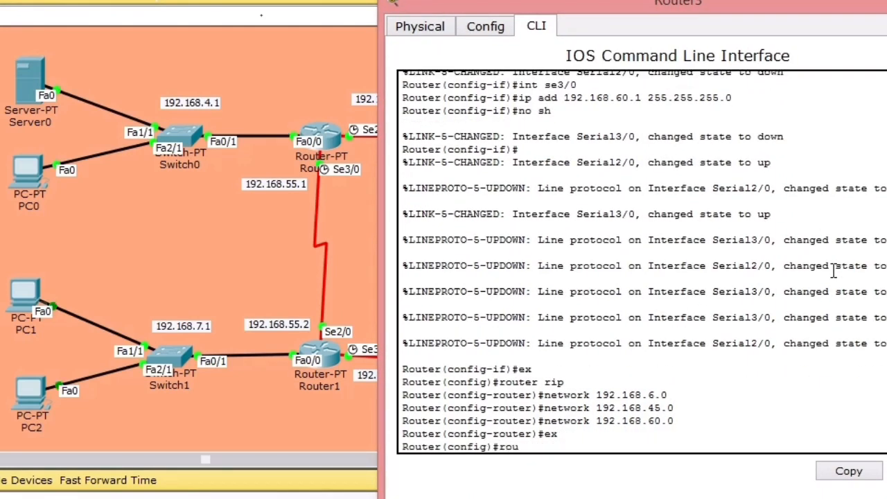
pyautogui.write('ter r')
pyautogui.press('BackSpace')
pyautogui.write('ospf 1')
pyautogui.press('Return')
# Step: Advertise network 192.168.45.0 with wildcard 0.0.0.255 in area 0 of Router3's OSPF process
pyautogui.write('network')
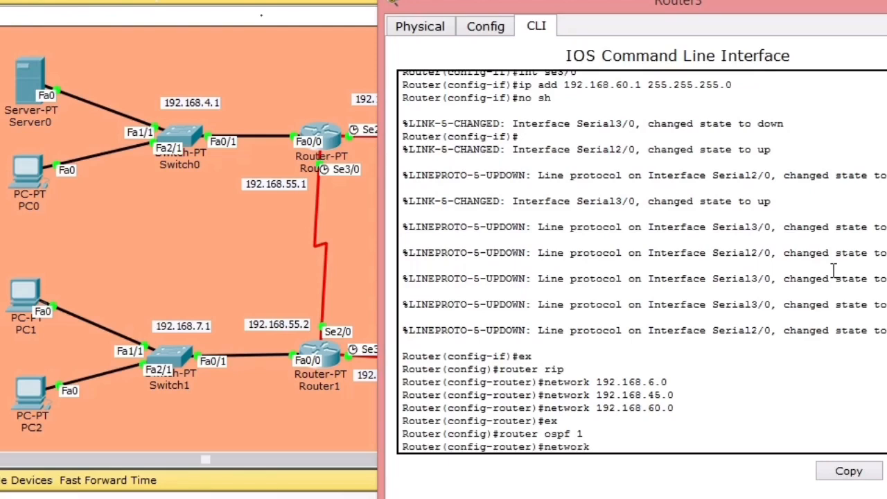
pyautogui.write(' 18')
pyautogui.press('BackSpace')
pyautogui.write('92.168.')
pyautogui.moveTo(782, 4); pyautogui.dragTo(763, 14)
pyautogui.write('45')
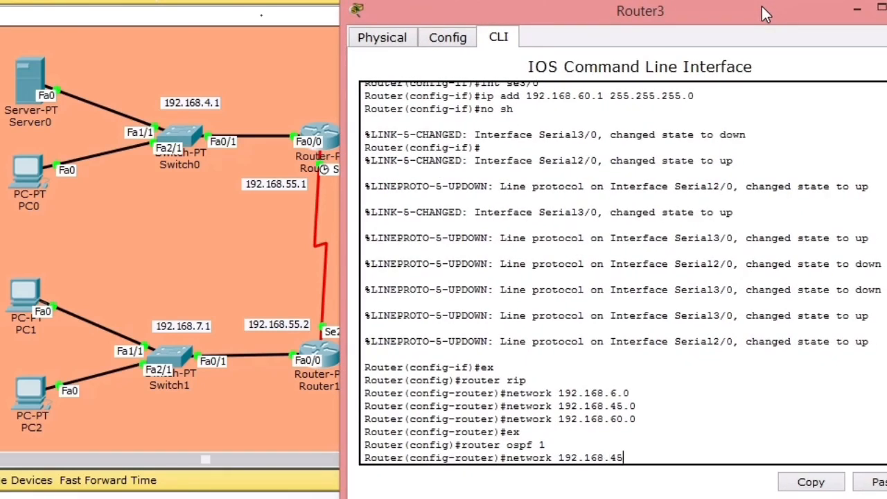
pyautogui.write('.0 0.0.0.255 area 0')
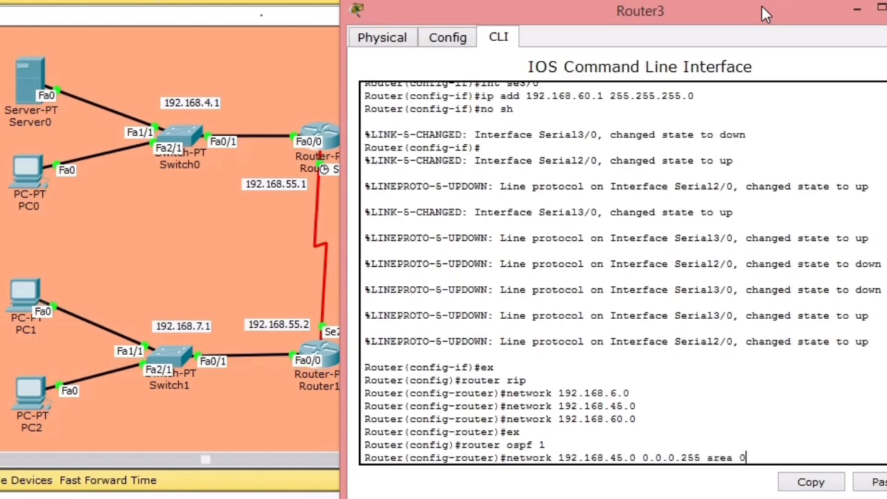
pyautogui.press('Return')
pyautogui.write('networ')
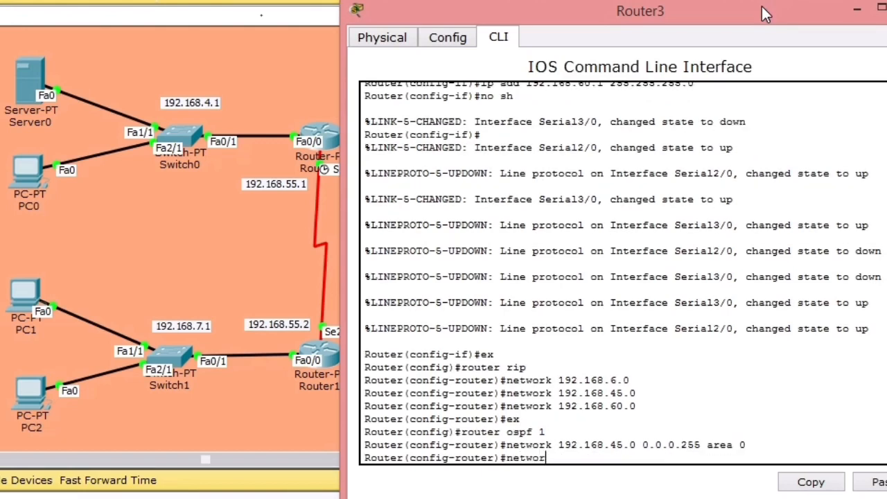
pyautogui.write('k 192,16')
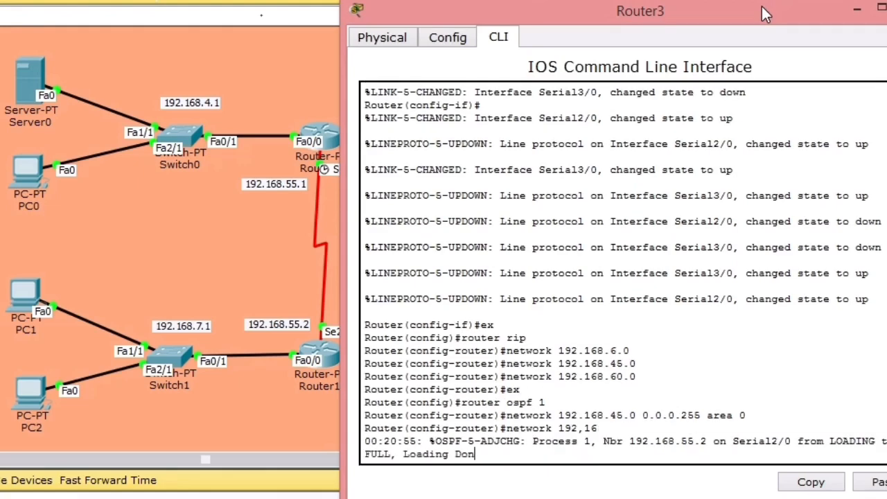
pyautogui.press('Return')
# Step: Advertise network 192.168.7.0 with wildcard 0.0.0.255 in area 0 of Router3's OSPF process and close the router's window
pyautogui.write('netw')
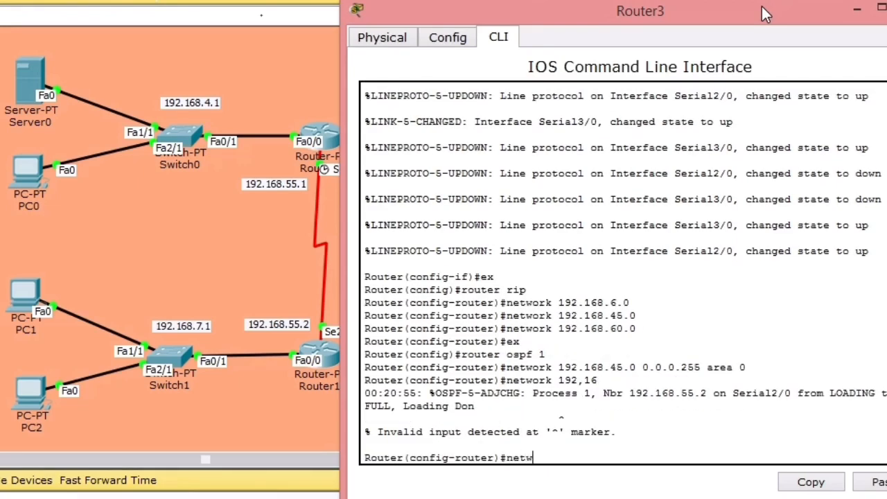
pyautogui.write('ork 192.168.7.0 0.0.0.2')
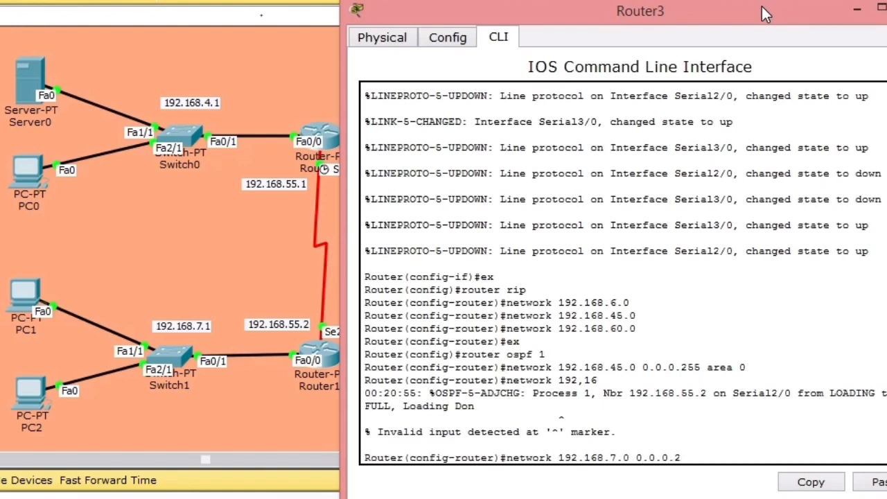
pyautogui.write('55 area 0')
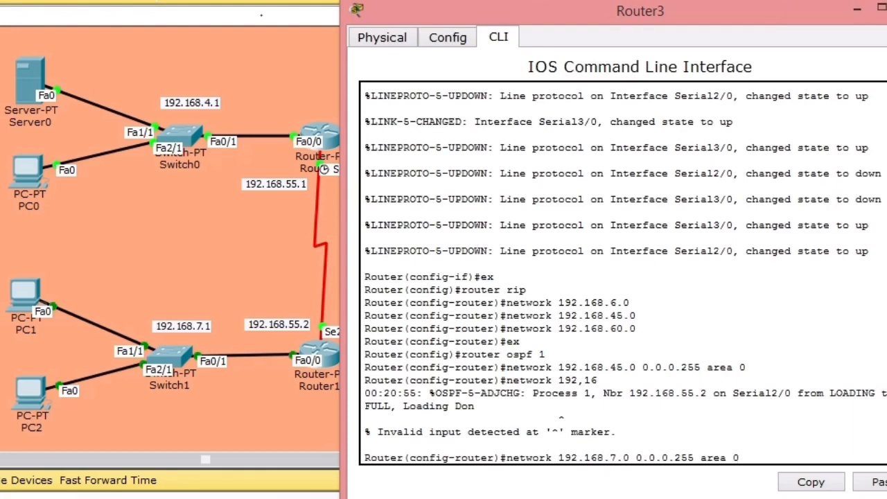
pyautogui.click(886, 9)
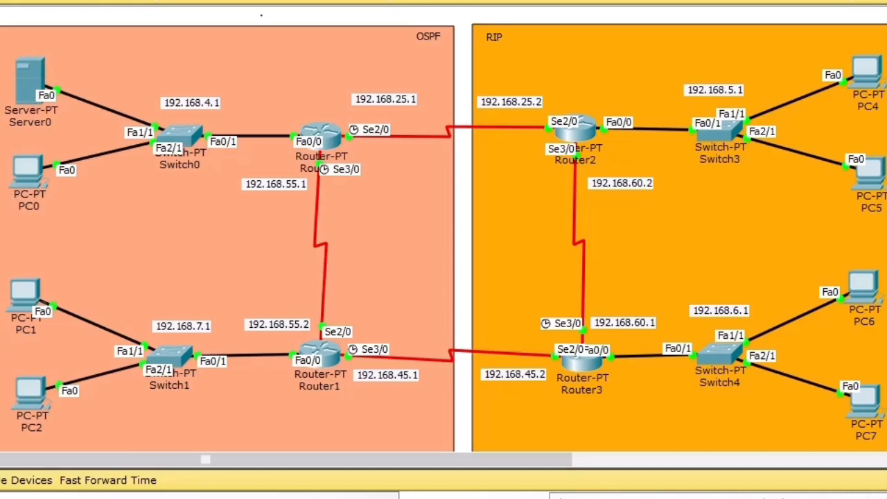
# Step: Examine Server0's static IP configuration, moving its window aside to compare it with the topology's address labels
pyautogui.click(36, 85)
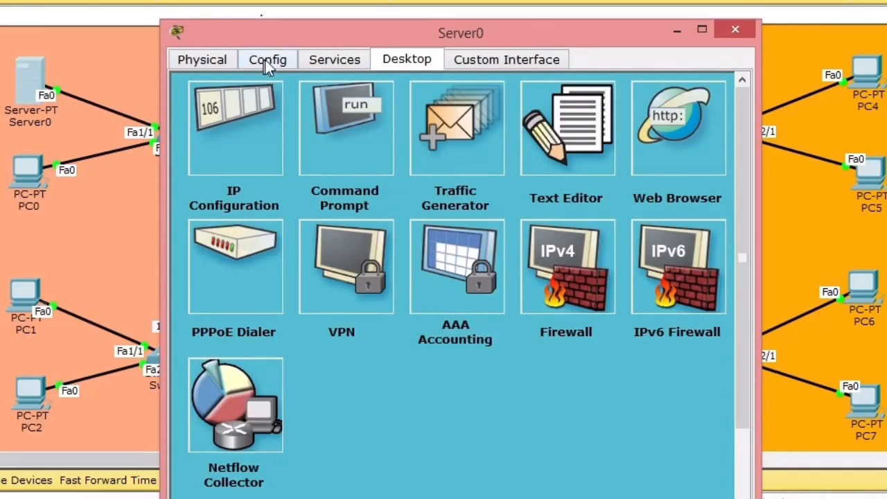
pyautogui.click(265, 60)
pyautogui.click(414, 61)
pyautogui.click(241, 148)
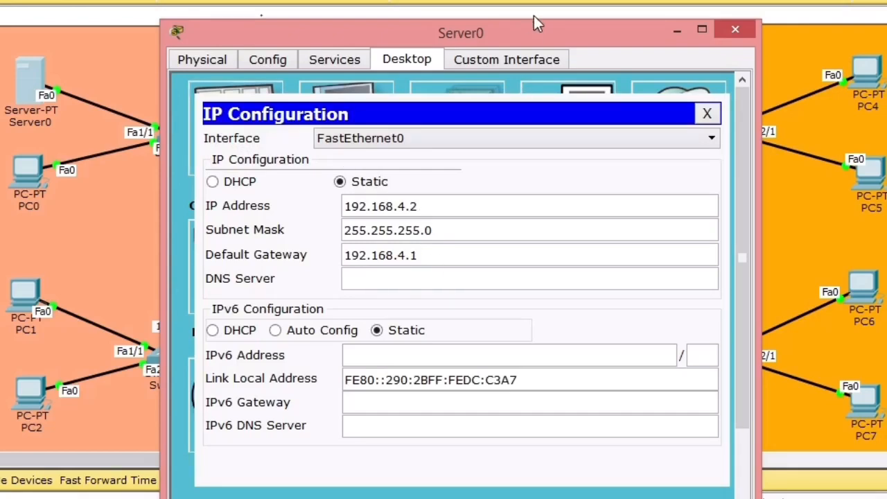
pyautogui.moveTo(556, 35); pyautogui.dragTo(777, 0)
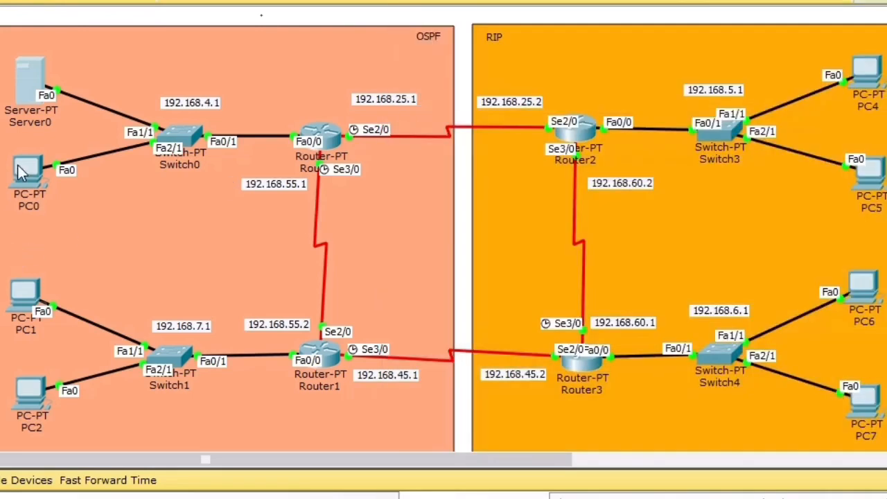
# Step: Examine PC0's static IP configuration, including its gateway and DNS server, with its window moved clear of the OSPF area
pyautogui.click(21, 168)
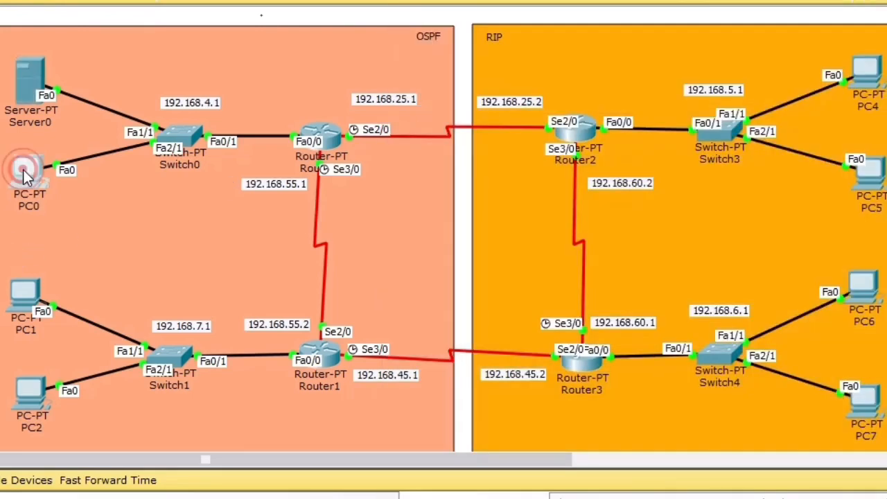
pyautogui.click(262, 153)
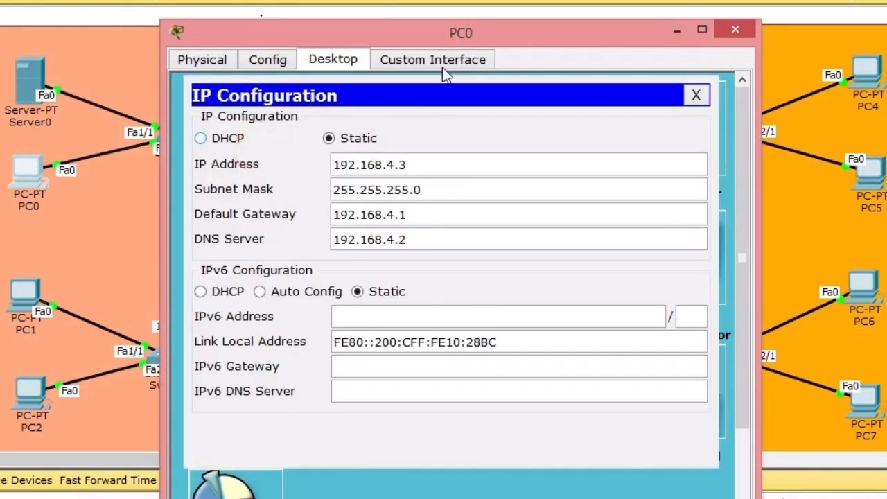
pyautogui.moveTo(526, 36); pyautogui.dragTo(833, 20)
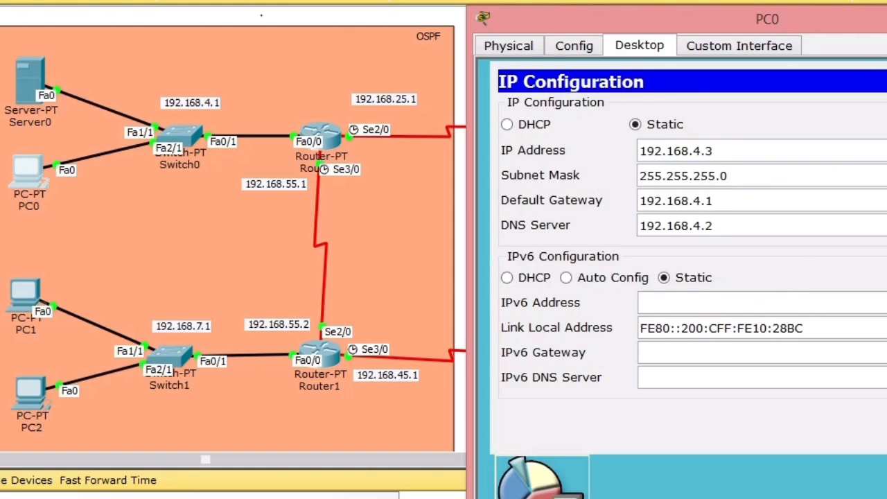
# Step: Close PC0's window and examine the static IP configurations of PC1 and PC4, closing each window
pyautogui.click(885, 15)
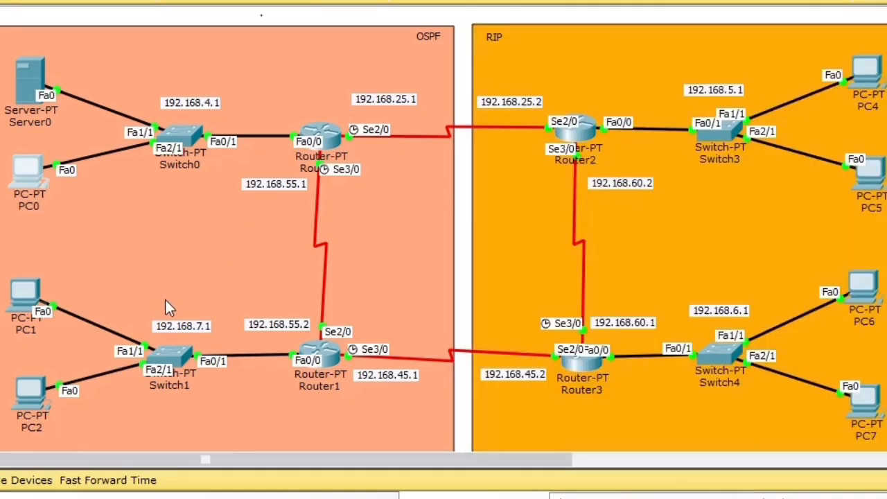
pyautogui.click(21, 295)
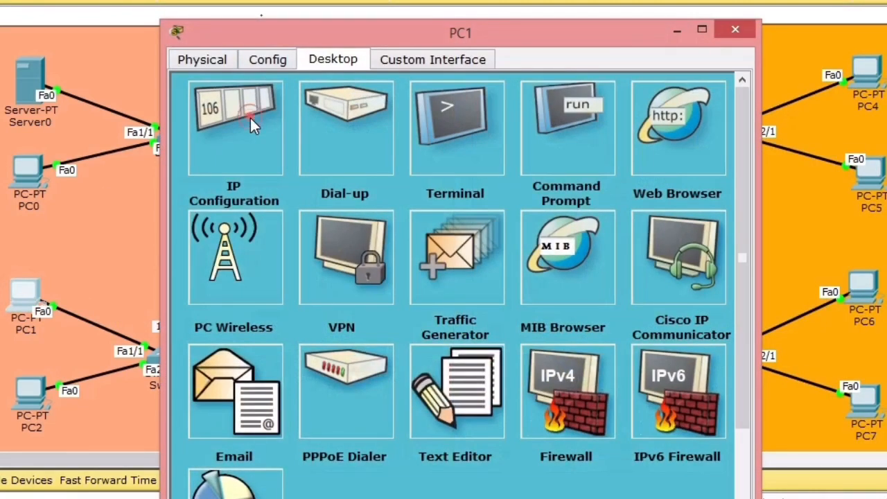
pyautogui.click(250, 116)
pyautogui.click(735, 30)
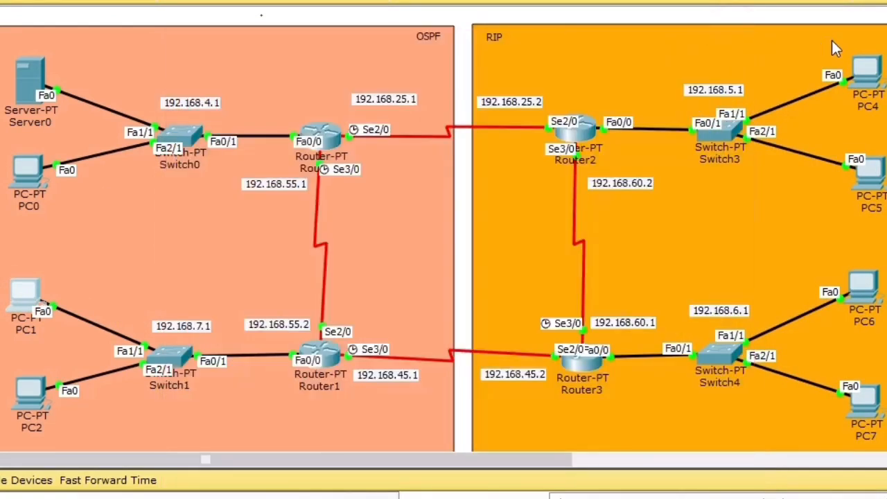
pyautogui.click(866, 73)
pyautogui.click(263, 129)
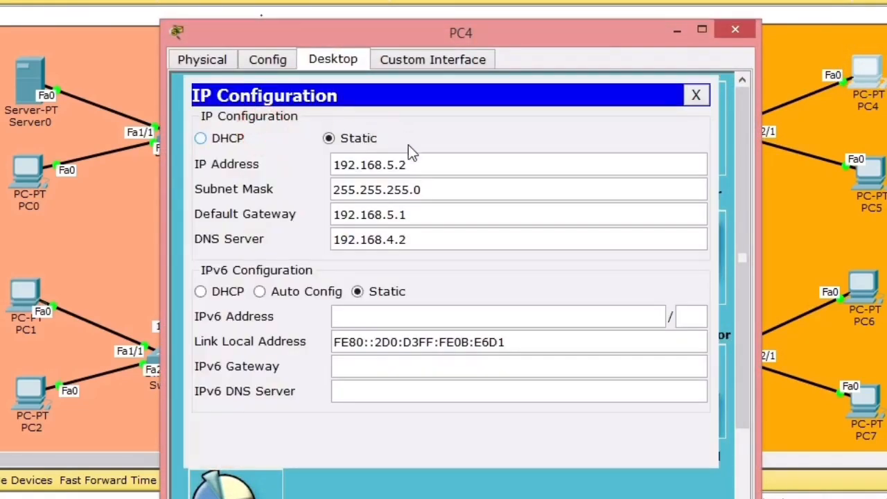
pyautogui.click(735, 30)
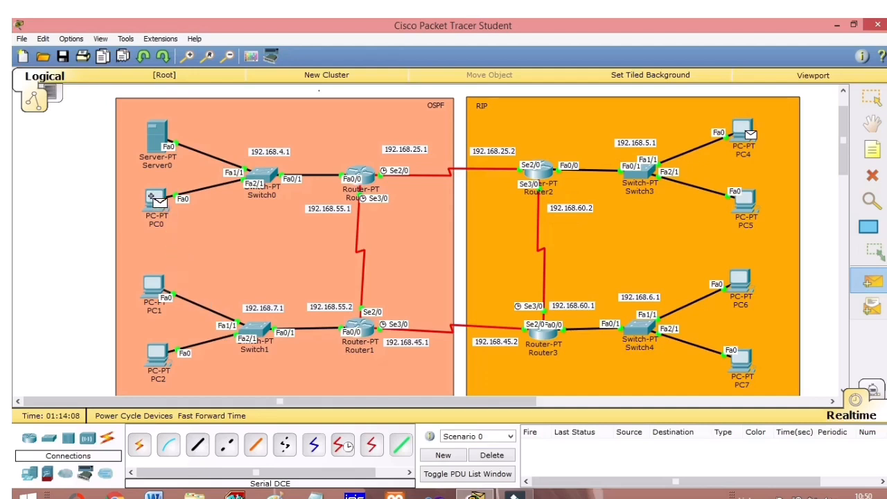
# Step: Test connectivity between the areas by sending simple PDUs from PC4 to PC0 and from PC6 to Server0
pyautogui.click(153, 198)
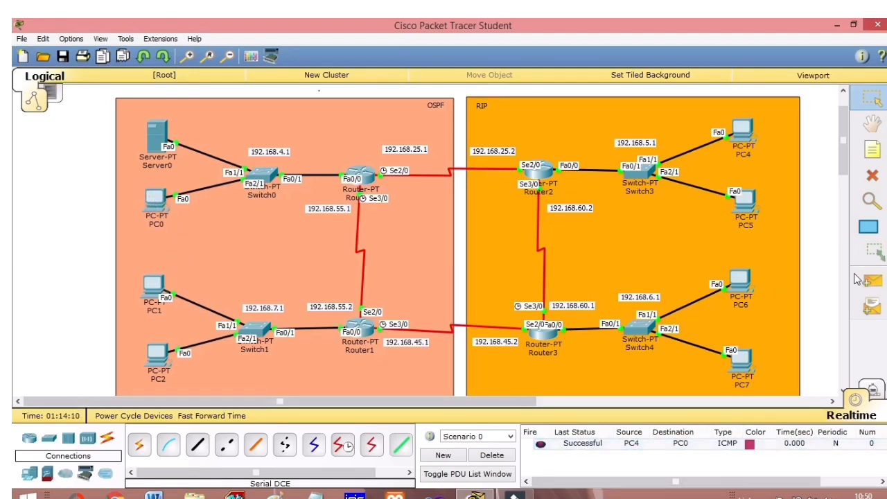
pyautogui.click(871, 284)
pyautogui.click(742, 280)
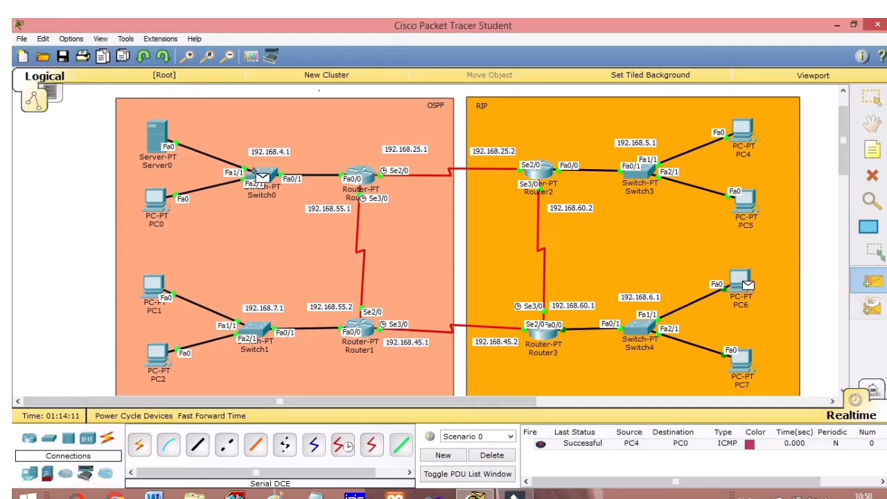
pyautogui.click(157, 133)
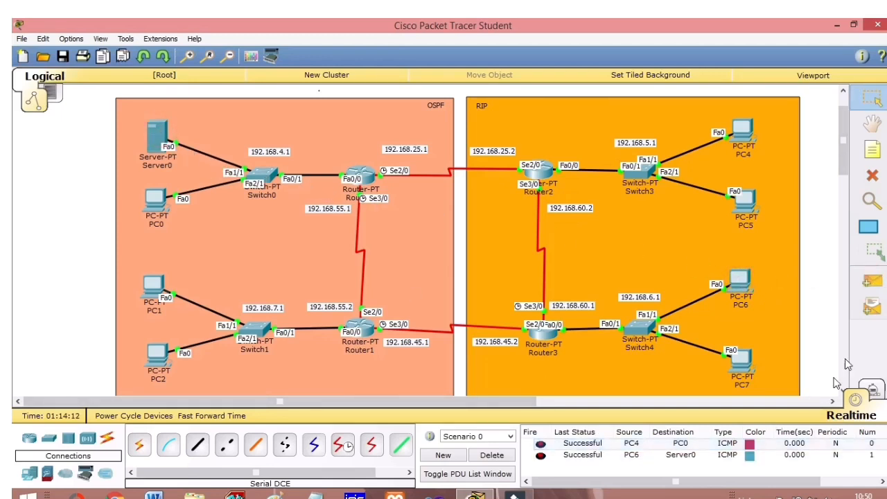
# Step: Send a simple PDU from PC7 in the RIP area to PC1 in the OSPF area
pyautogui.click(870, 284)
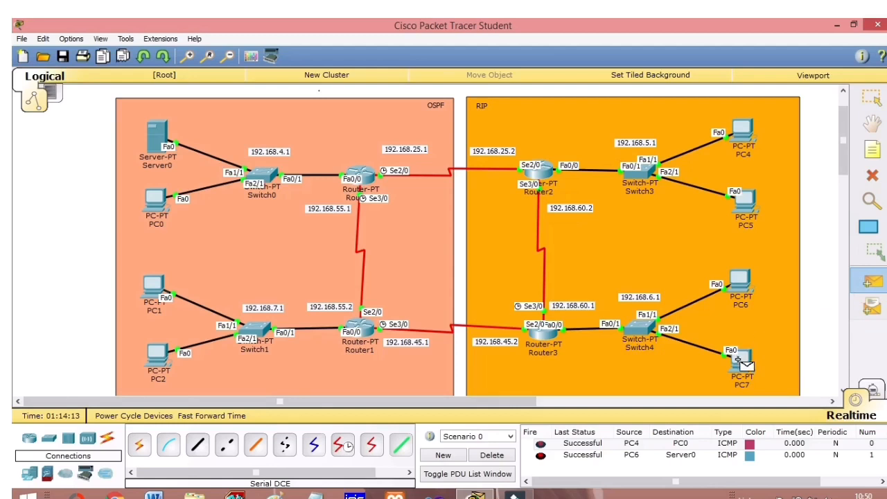
pyautogui.click(741, 358)
pyautogui.click(150, 279)
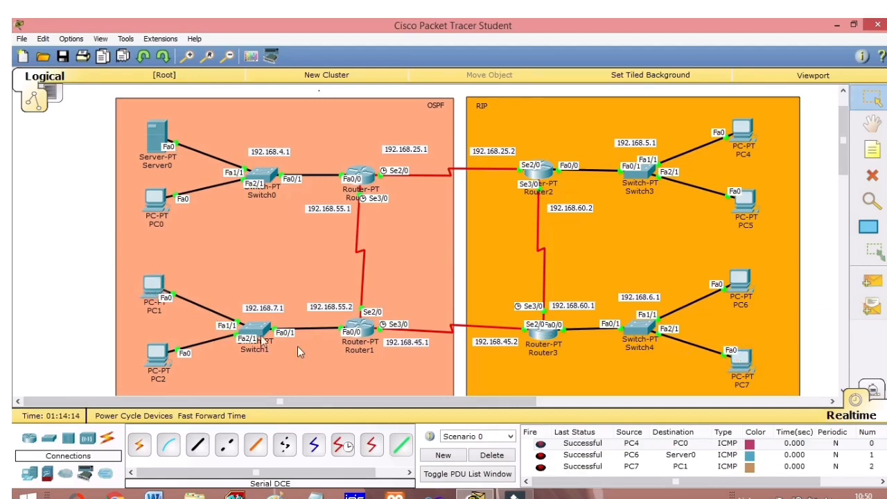
# Step: Delete the current scenario's PDU entries and send a simple PDU from PC4 to PC2
pyautogui.click(492, 455)
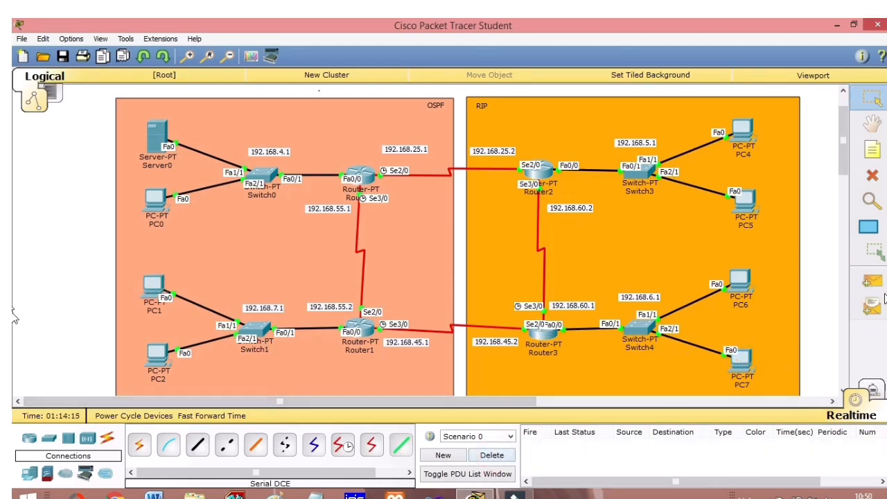
pyautogui.click(872, 284)
pyautogui.click(741, 130)
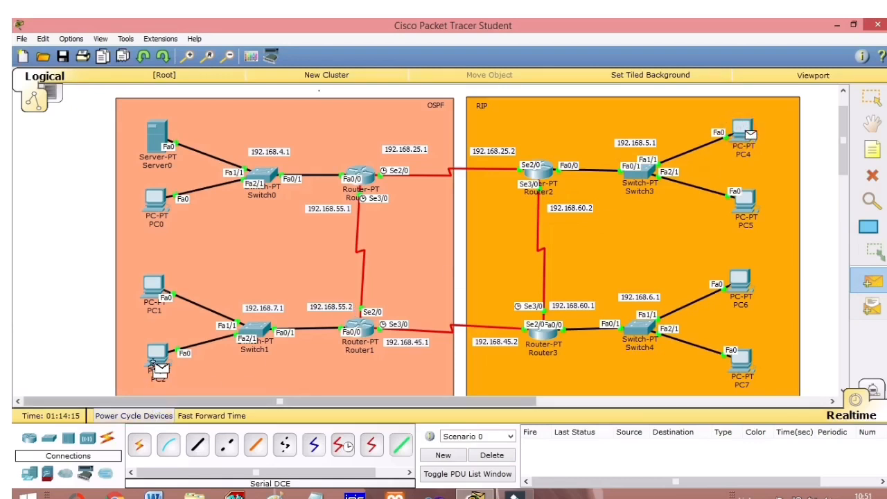
pyautogui.click(157, 354)
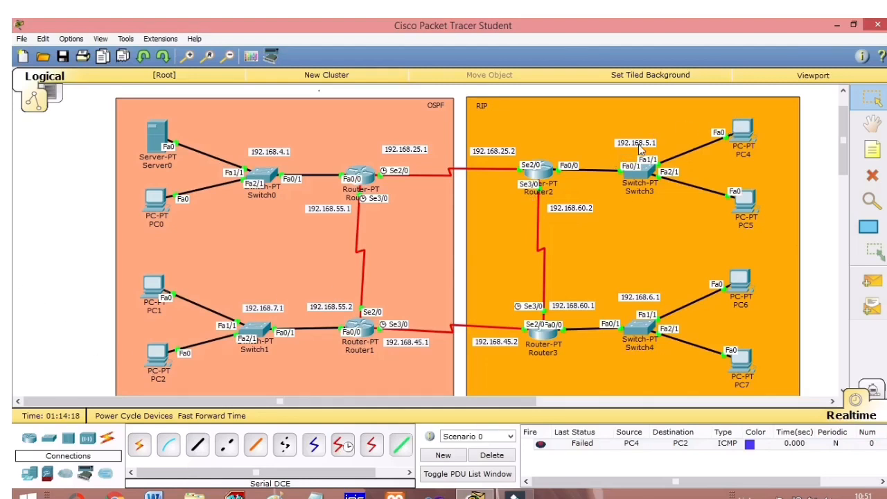
# Step: Repeat the connectivity test with another simple PDU from PC4 to PC2
pyautogui.moveTo(743, 135)
pyautogui.moveTo(159, 365)
pyautogui.click(871, 281)
pyautogui.click(743, 132)
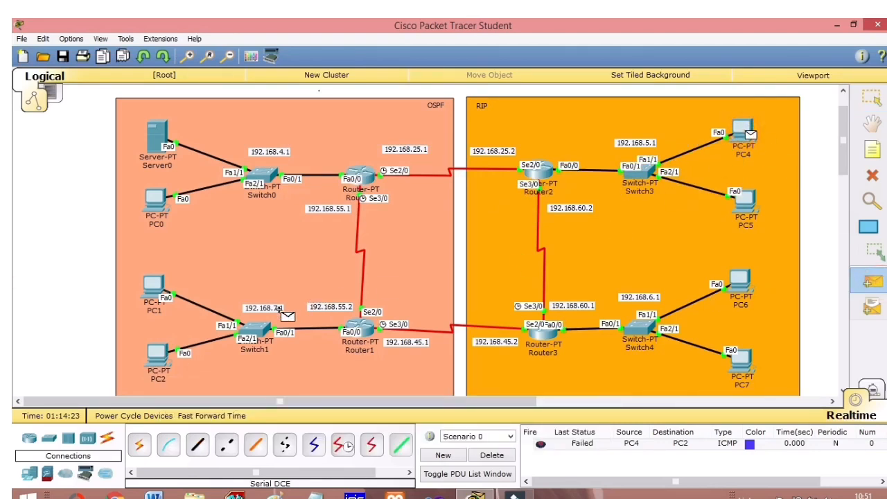
pyautogui.click(156, 356)
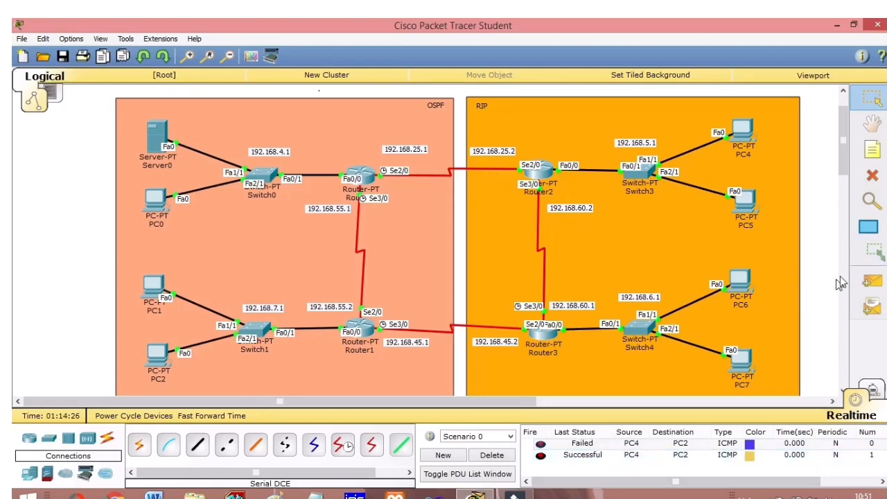
# Step: Send a simple PDU from PC7 in the RIP area to PC0 in the OSPF area
pyautogui.click(872, 282)
pyautogui.click(743, 364)
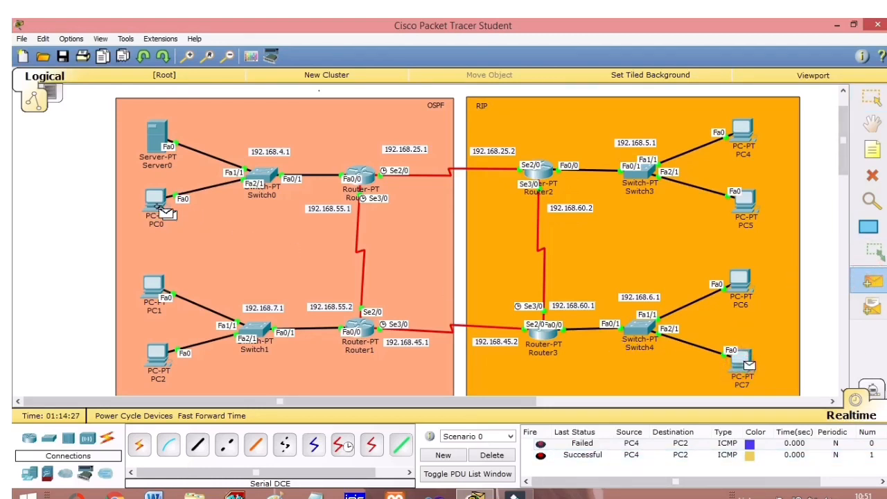
pyautogui.click(153, 200)
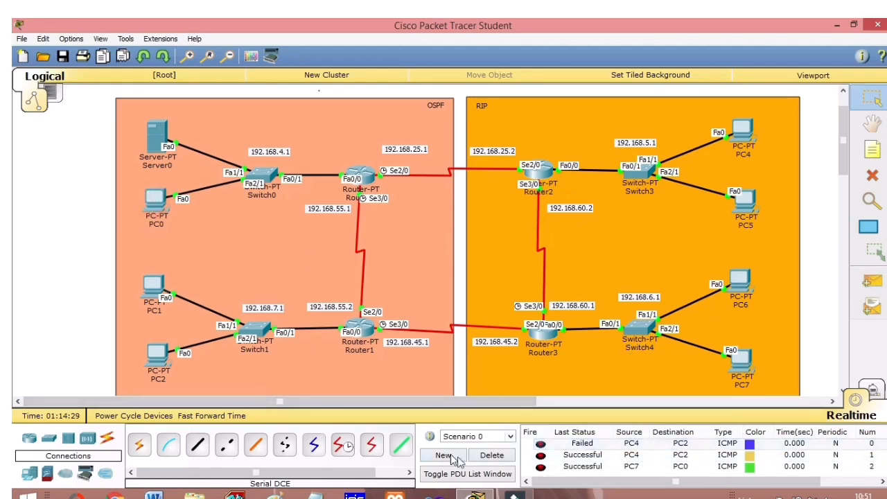
# Step: Clear the scenario's PDU list again and send one fresh simple PDU from PC4 to PC2
pyautogui.click(484, 457)
pyautogui.click(871, 284)
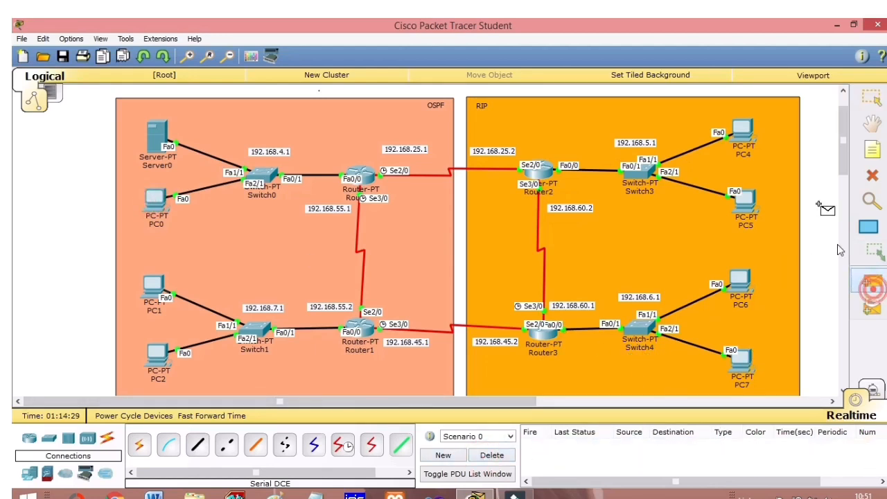
pyautogui.click(741, 127)
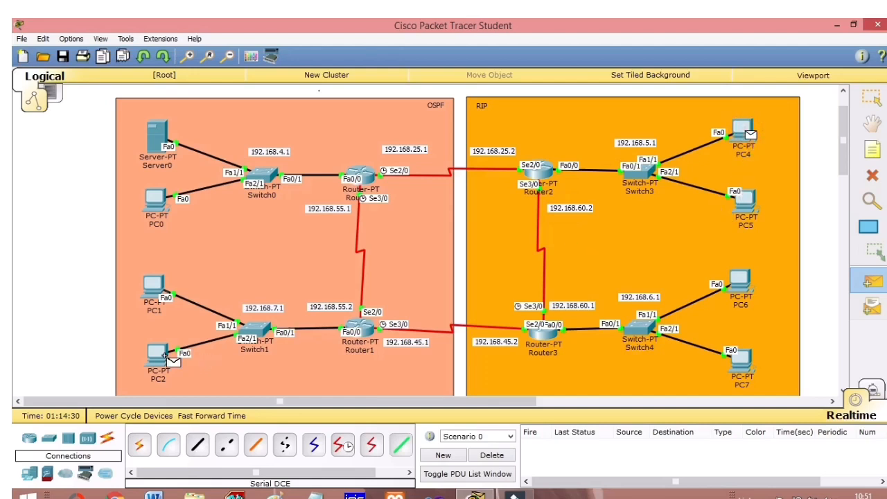
pyautogui.click(164, 356)
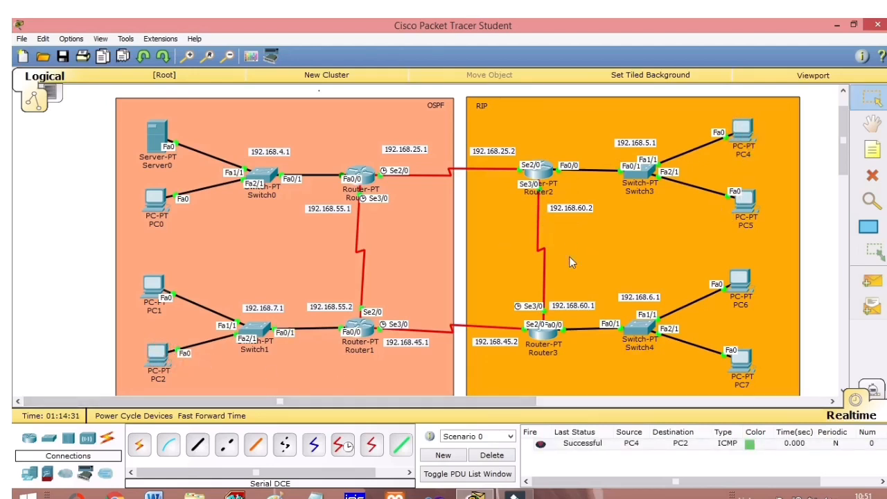